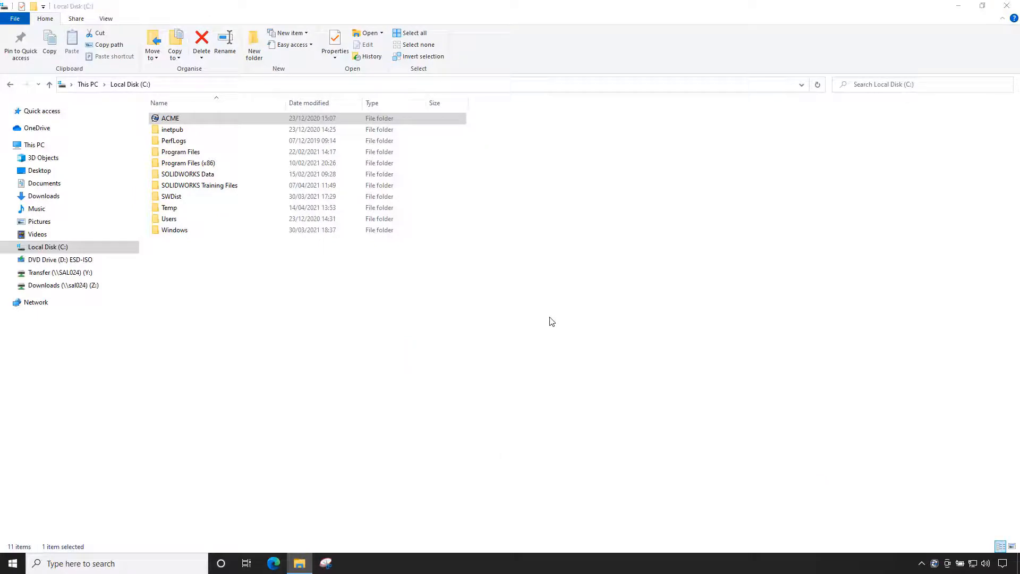
# Step: Go from the ACME vault through Projects and P-00001 into the CAD Files folder
pyautogui.press('Return')
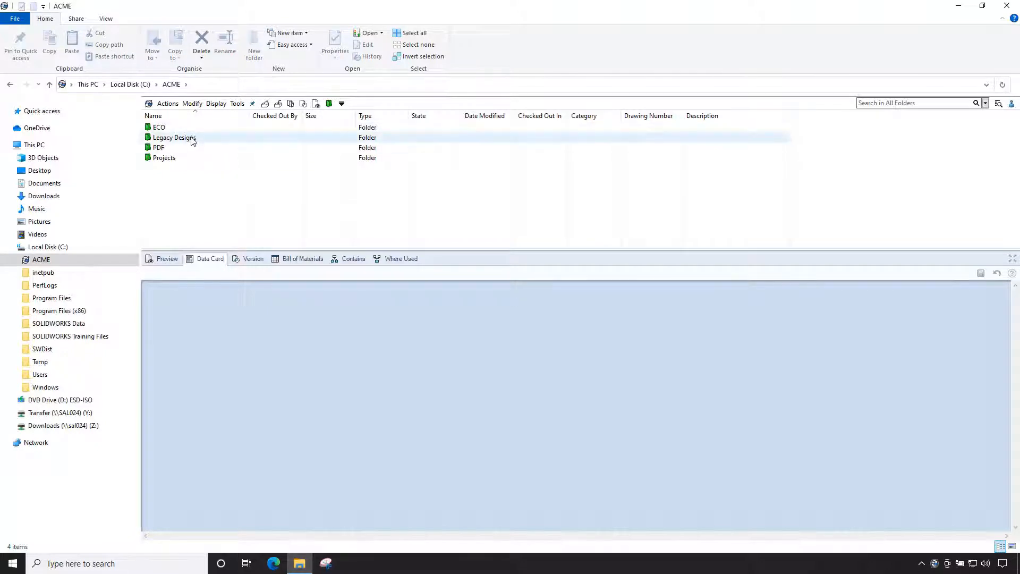
pyautogui.click(165, 158)
pyautogui.doubleClick(184, 159)
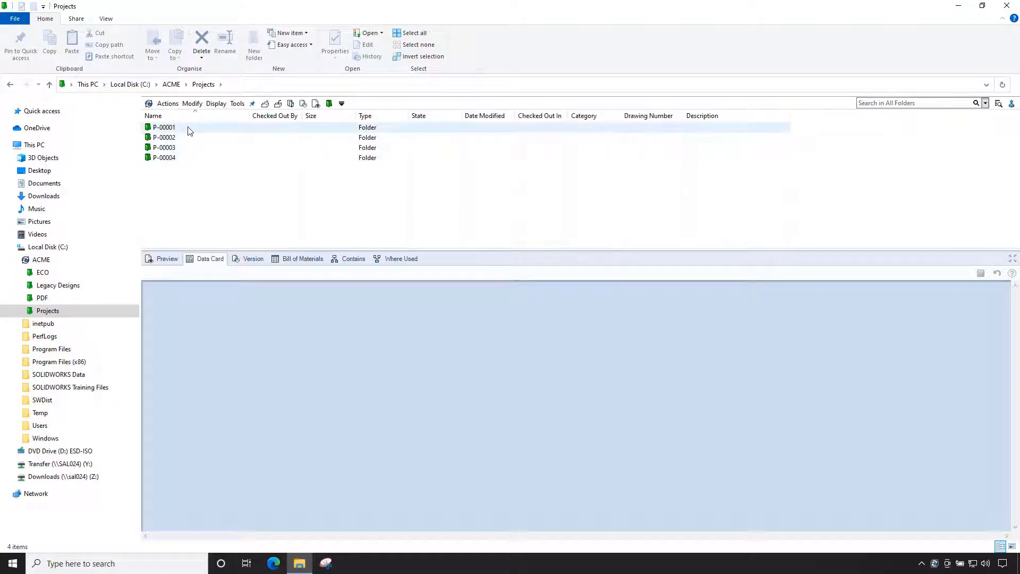
pyautogui.click(190, 130)
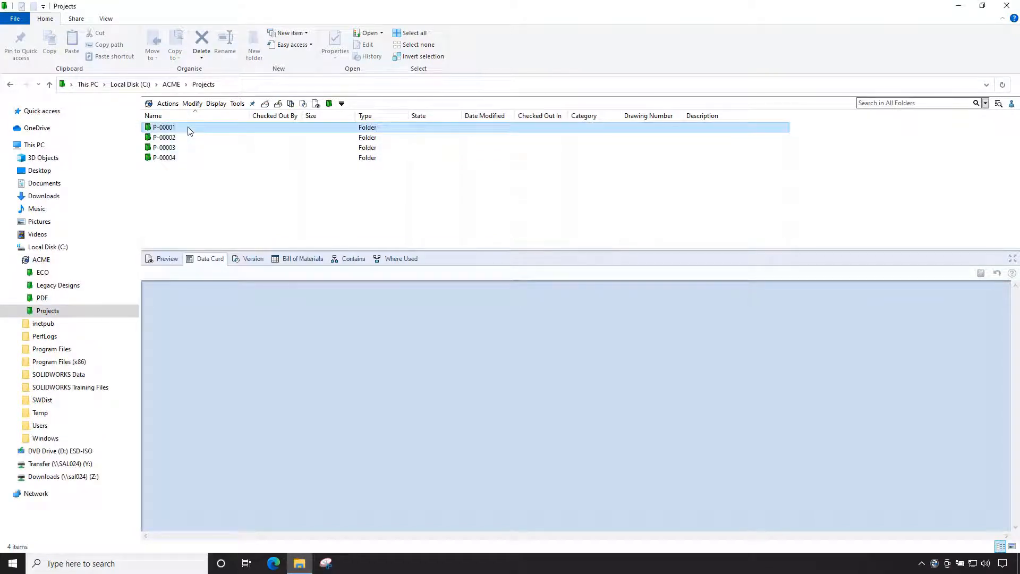
pyautogui.doubleClick(189, 129)
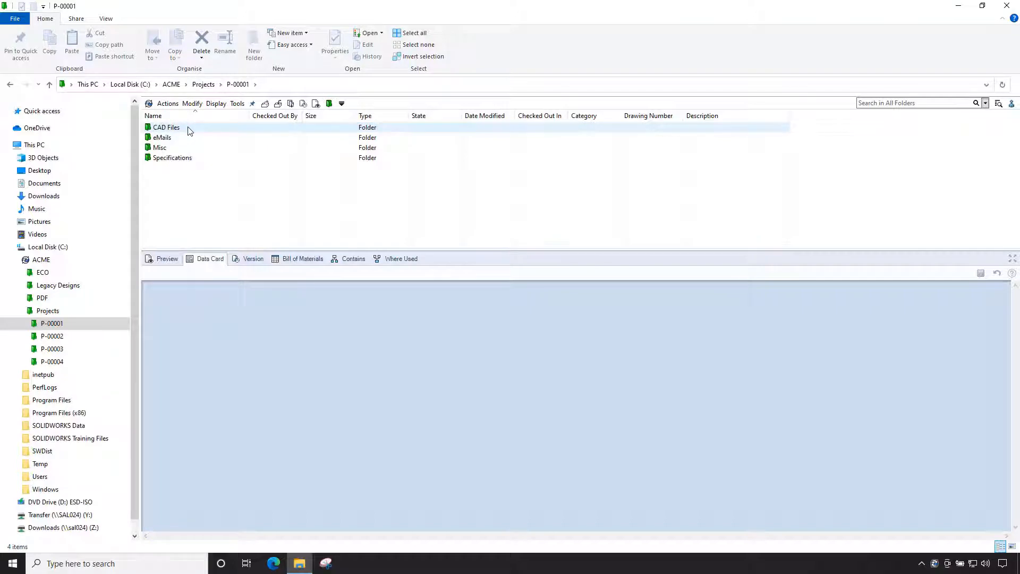
pyautogui.click(190, 130)
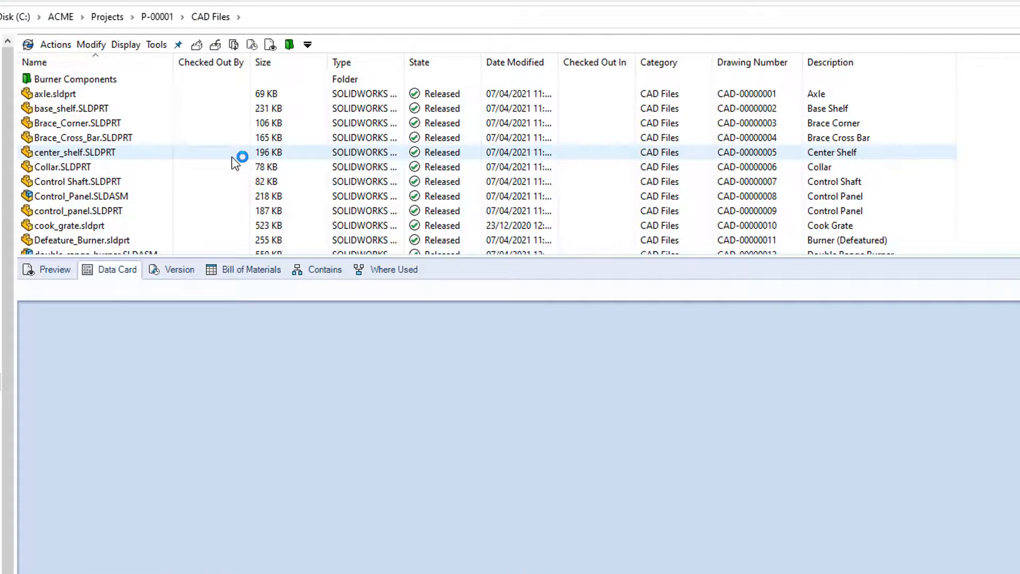
# Step: Preview axle.sldprt in 3D, then Control_Panel.SLDASM and Full_Grill_Assembly.SLDASM
pyautogui.click(178, 97)
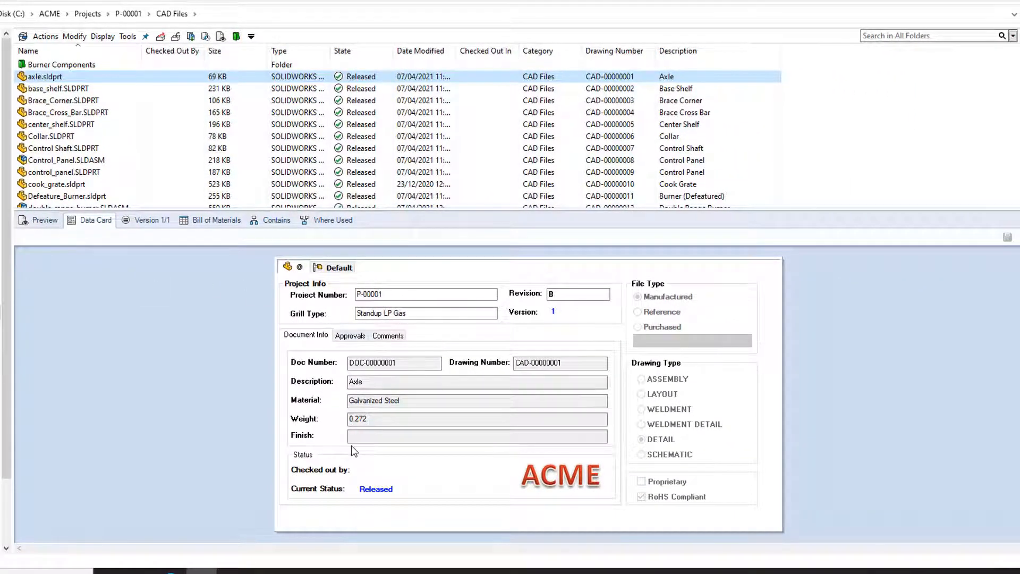
pyautogui.click(44, 222)
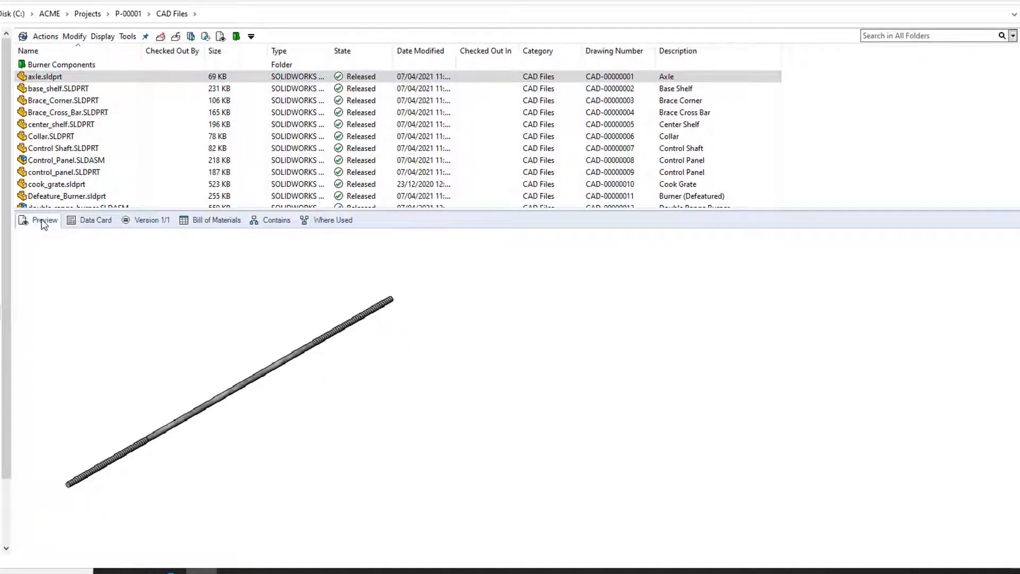
pyautogui.click(69, 162)
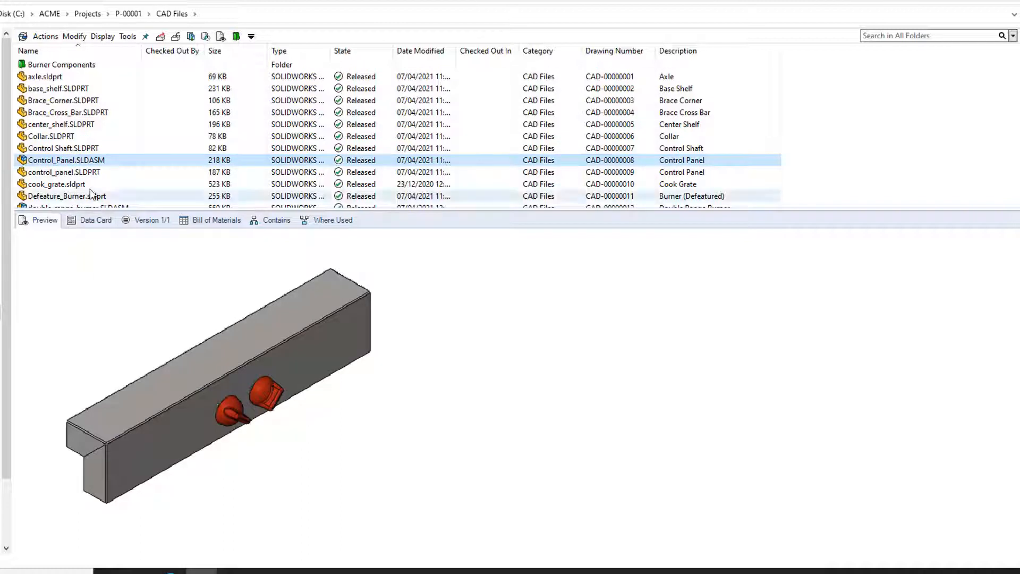
pyautogui.scroll(-2, 91, 194)
pyautogui.click(99, 162)
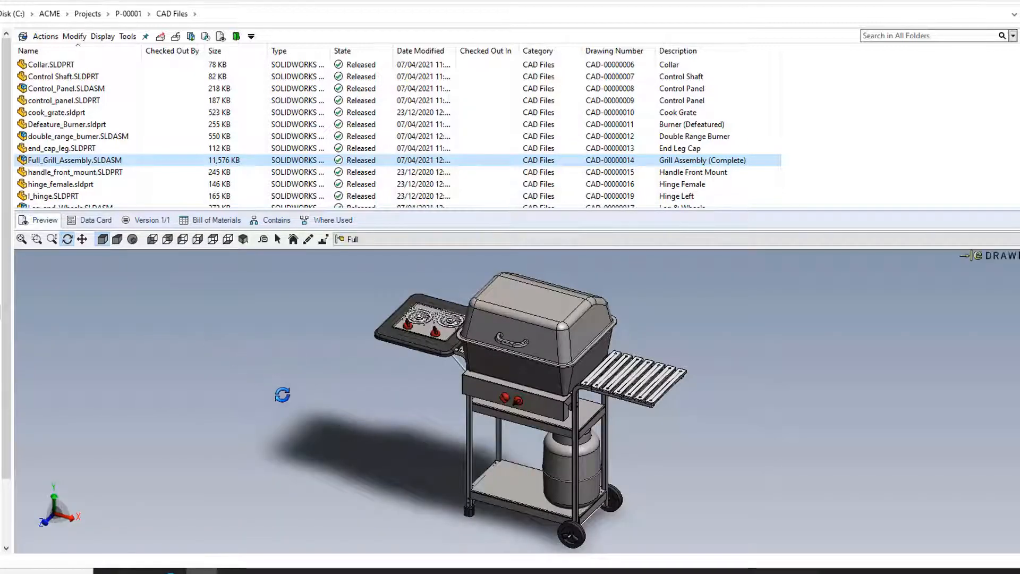
pyautogui.moveTo(288, 360); pyautogui.dragTo(485, 309)
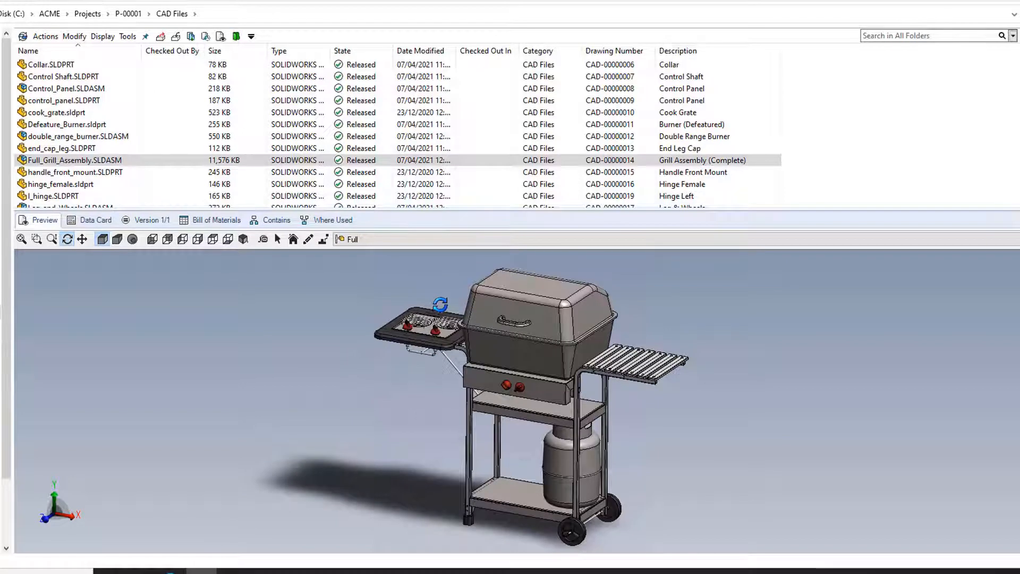
pyautogui.click(422, 242)
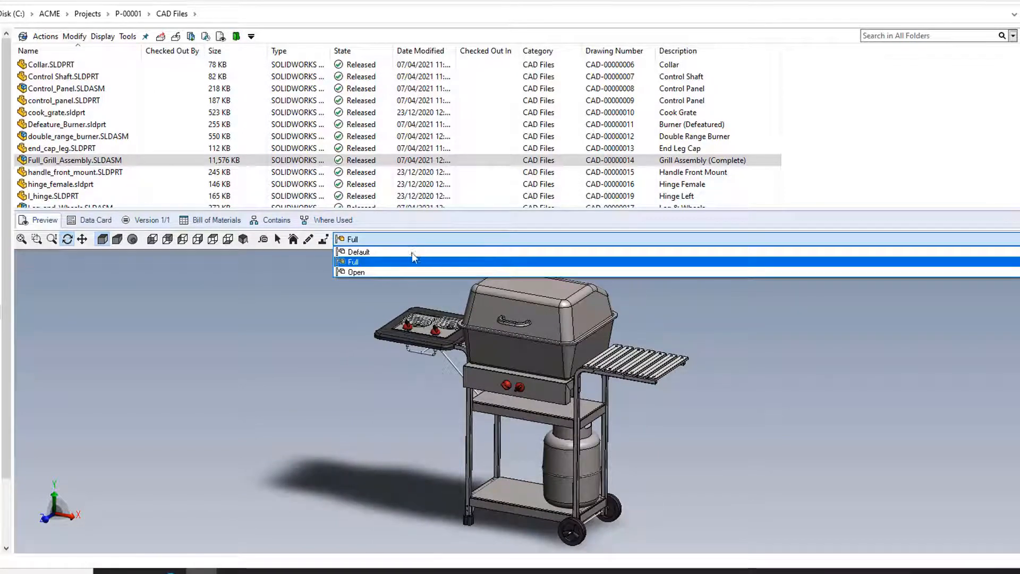
pyautogui.click(403, 271)
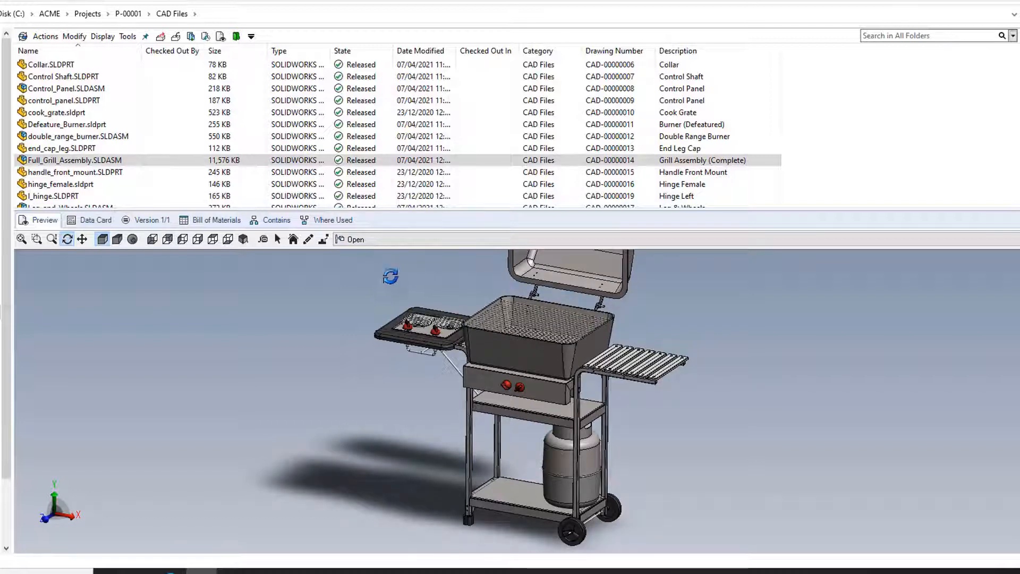
pyautogui.scroll(-2, 398, 288)
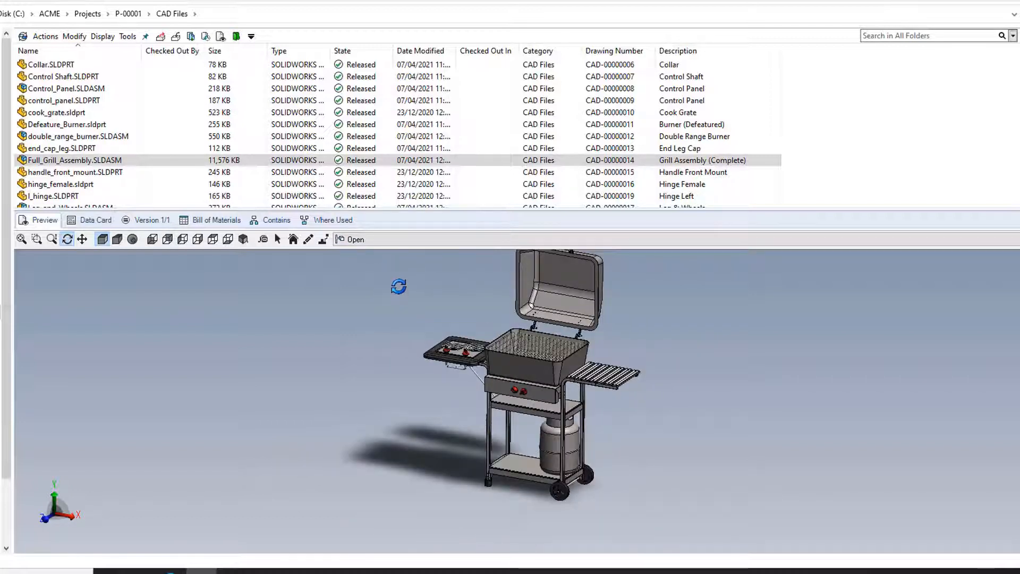
pyautogui.scroll(-1, 399, 287)
pyautogui.click(377, 244)
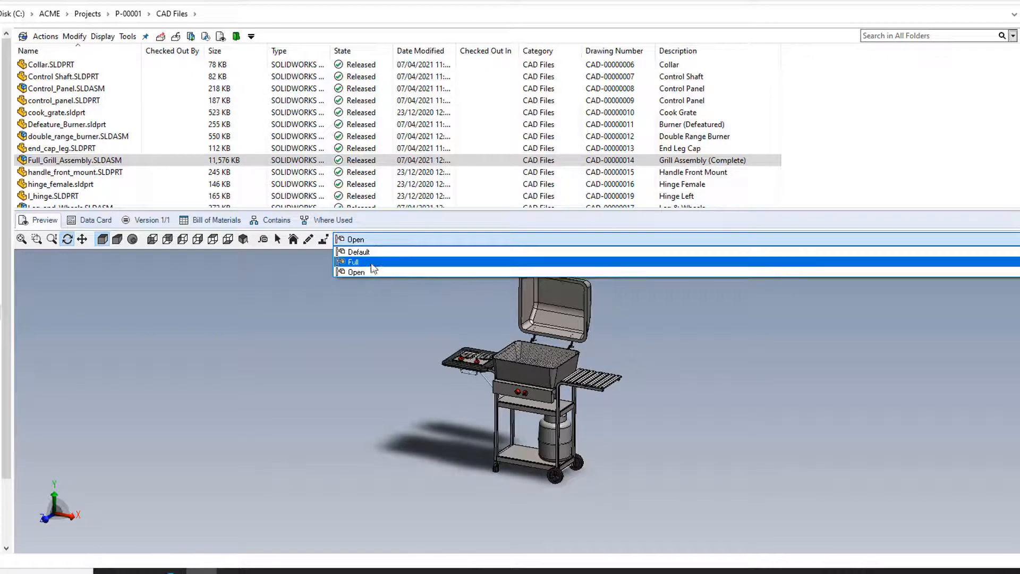
pyautogui.click(372, 262)
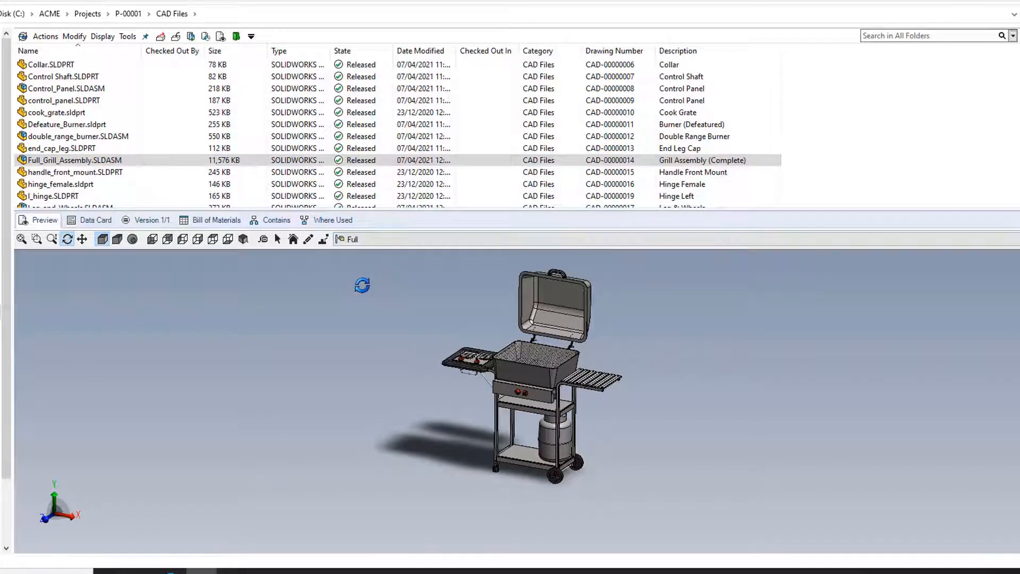
# Step: Check the data card's Default, Full and Open configurations, version details, then the Bill of Materials
pyautogui.click(97, 220)
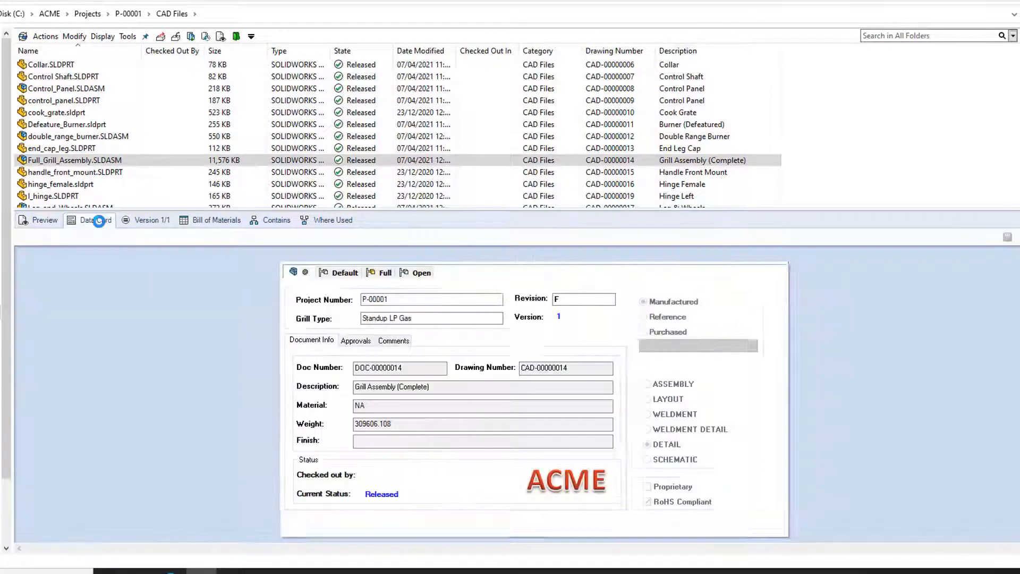
pyautogui.click(344, 274)
pyautogui.click(380, 273)
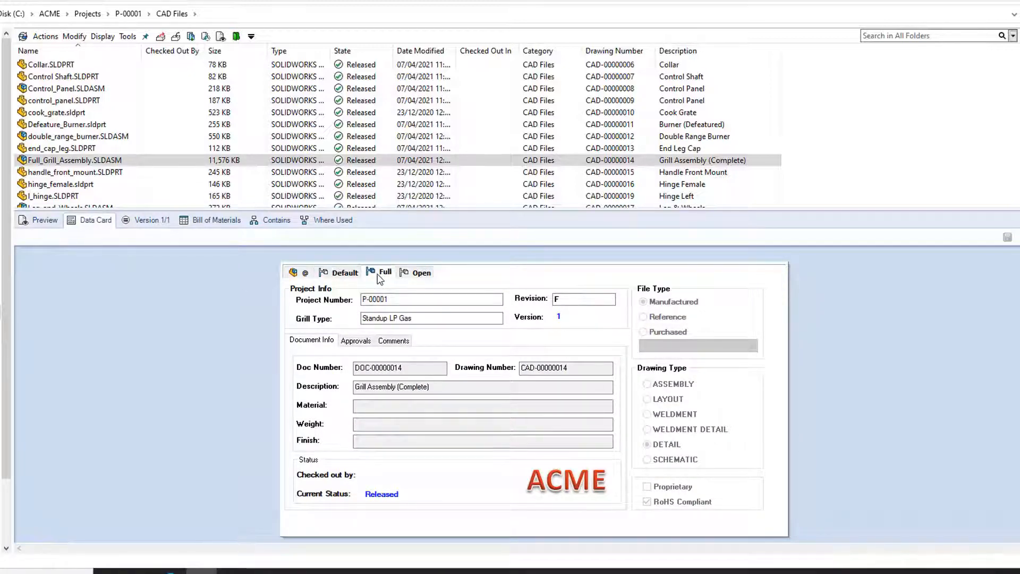
pyautogui.click(420, 274)
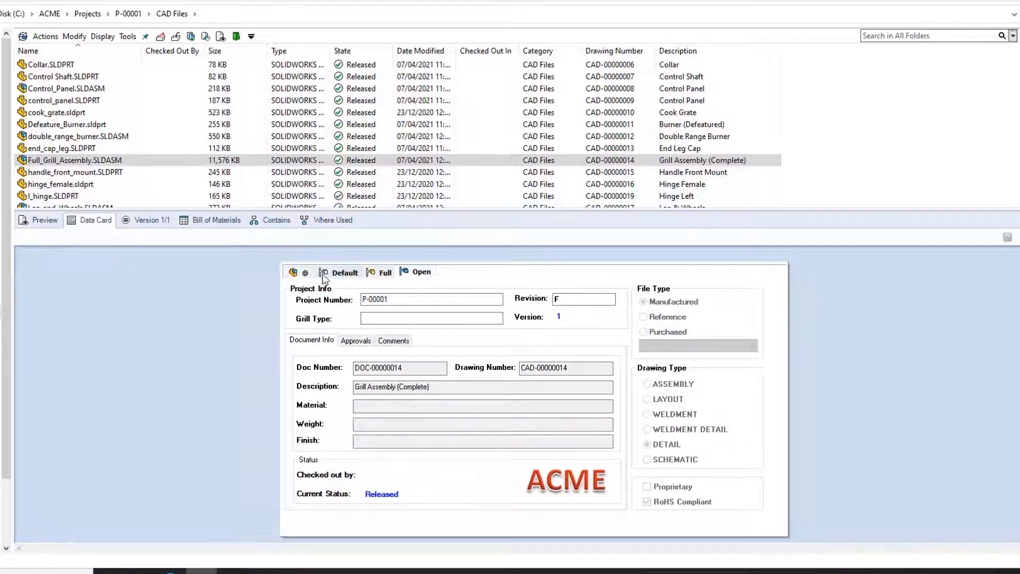
pyautogui.click(337, 276)
pyautogui.click(293, 272)
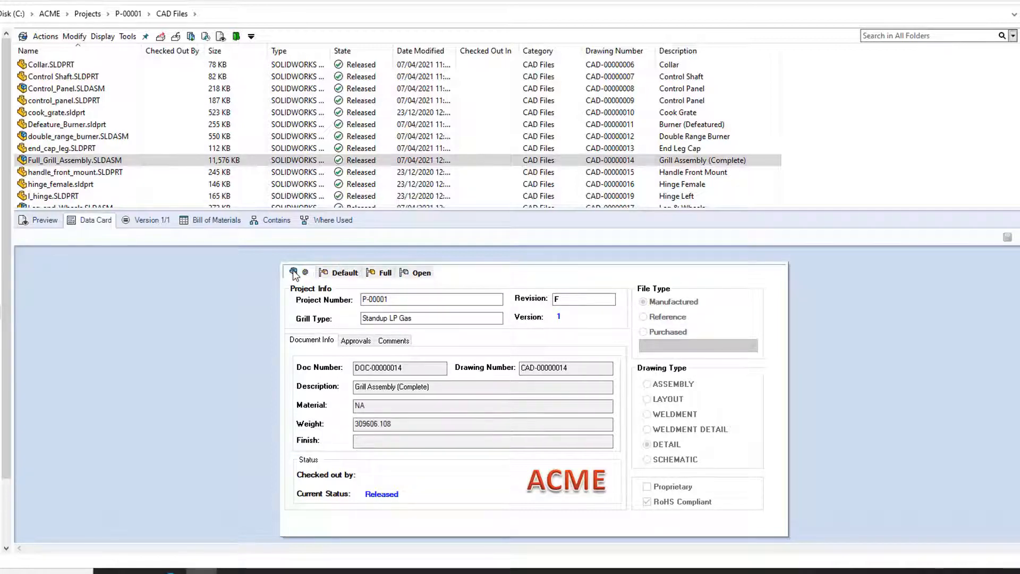
pyautogui.click(159, 224)
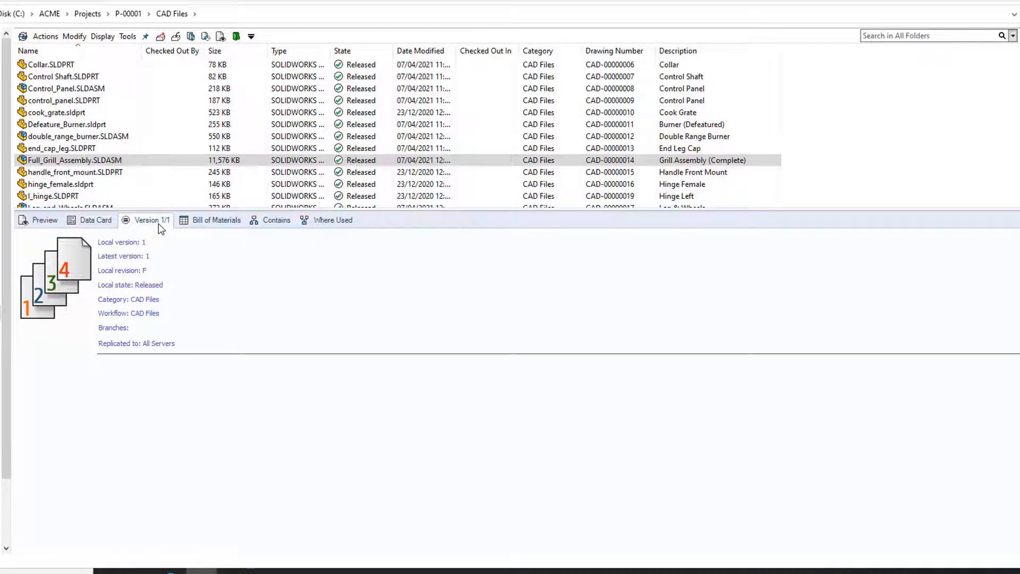
pyautogui.click(210, 225)
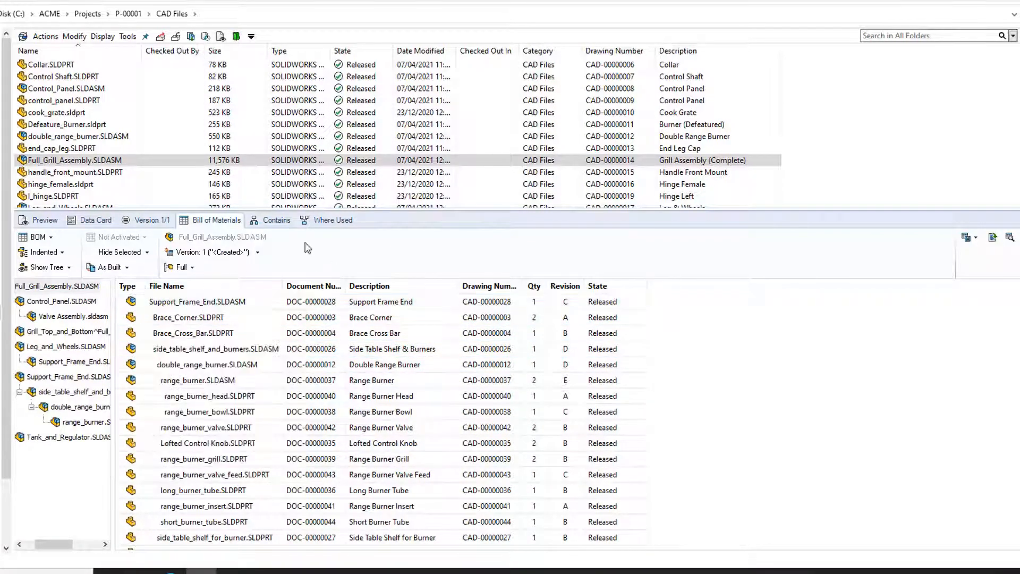
# Step: From the assembly's Contains list, pick Collar.SLDPRT and show its Where Used references
pyautogui.click(278, 221)
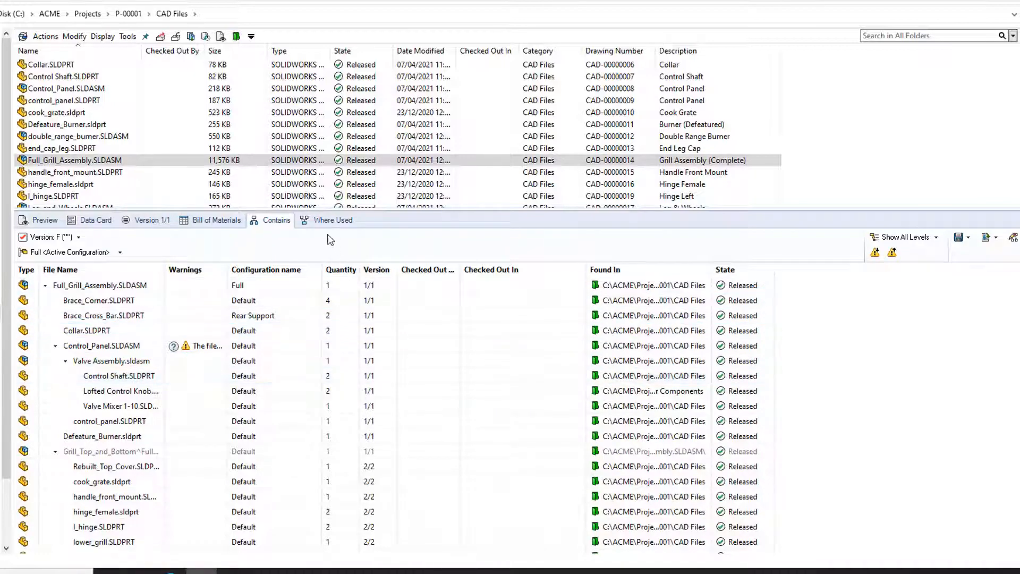
pyautogui.click(84, 67)
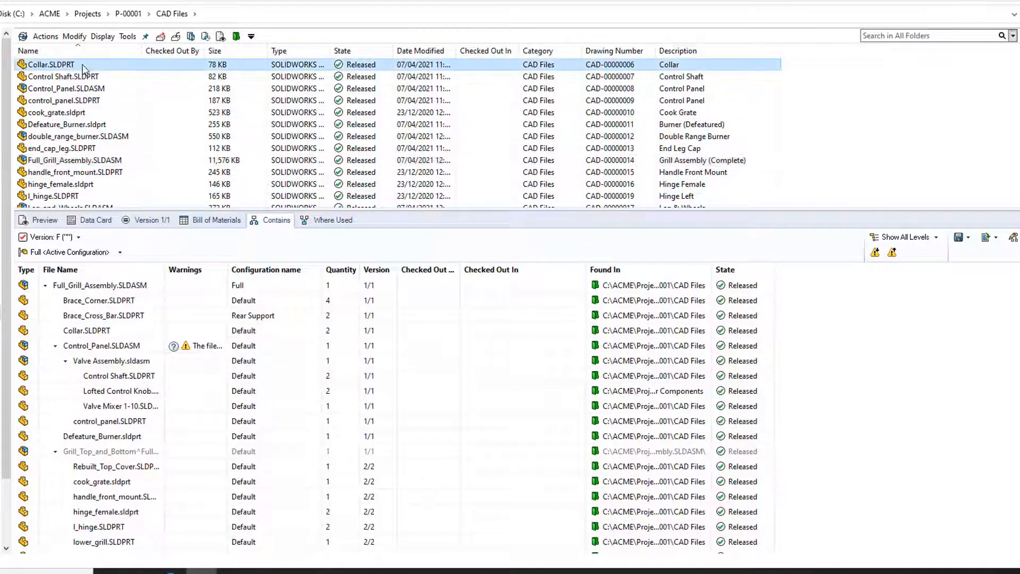
pyautogui.click(343, 222)
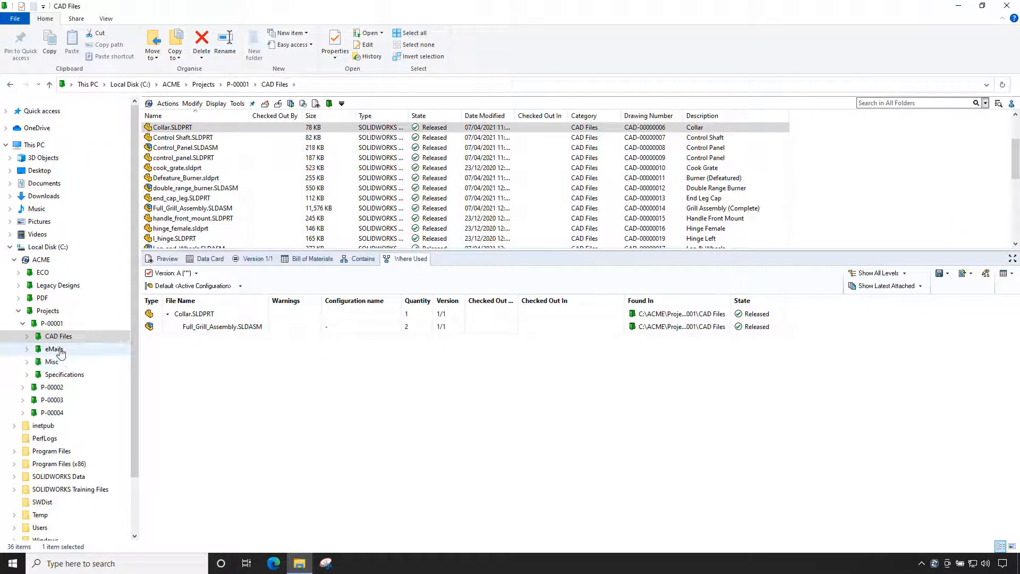
# Step: Preview the Wheel modification email in P-00001's eMails, then open the Misc folder
pyautogui.click(54, 349)
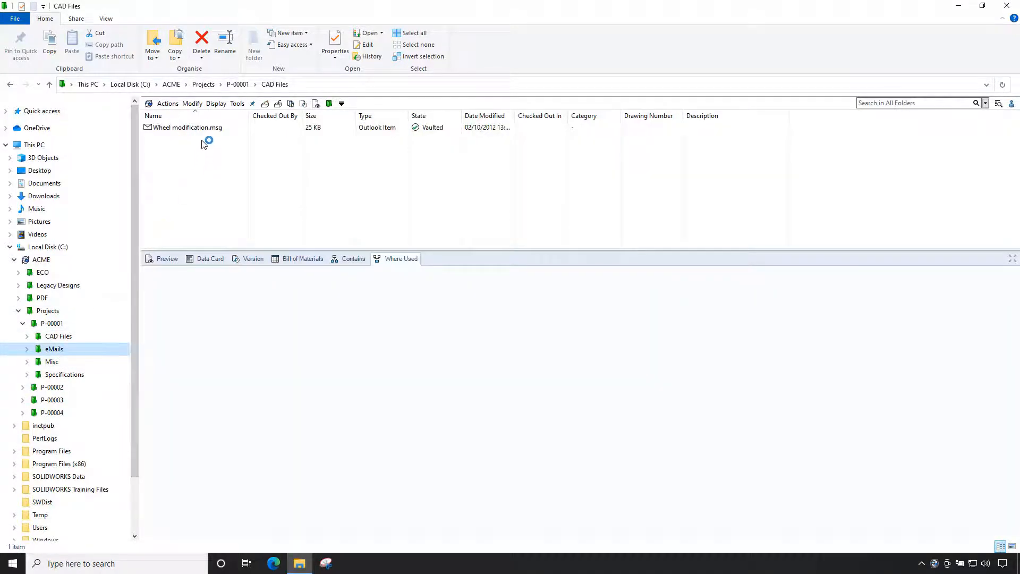
pyautogui.click(205, 130)
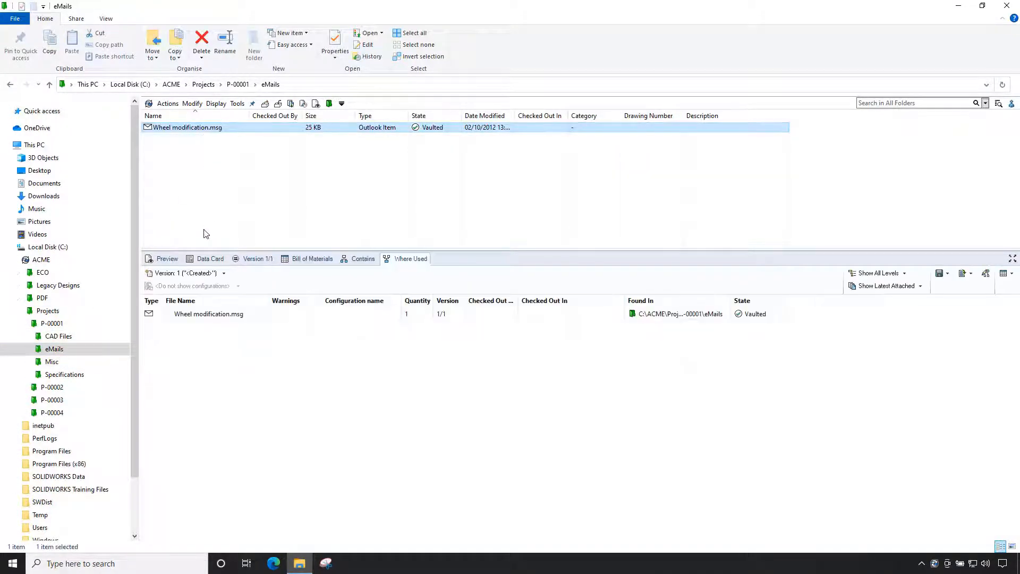
pyautogui.click(165, 259)
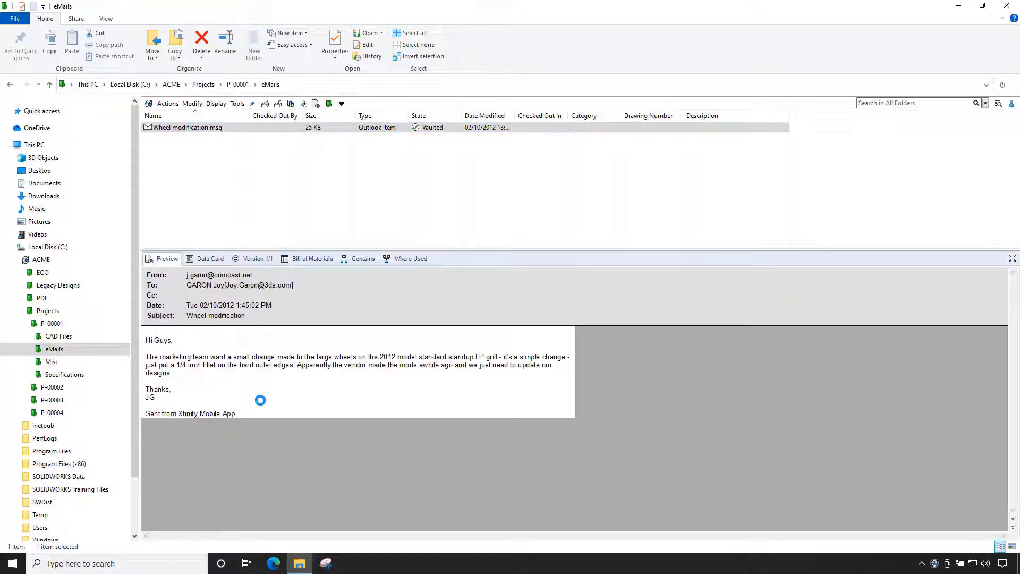
pyautogui.click(62, 363)
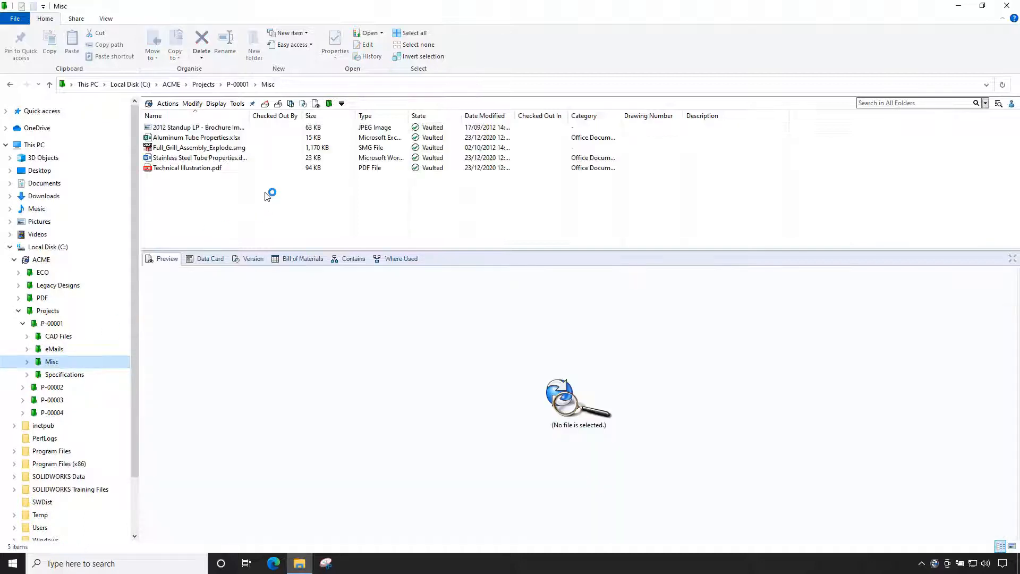
# Step: Preview the brochure image, tube property files, Technical Illustration PDF and exploded assembly file
pyautogui.click(236, 132)
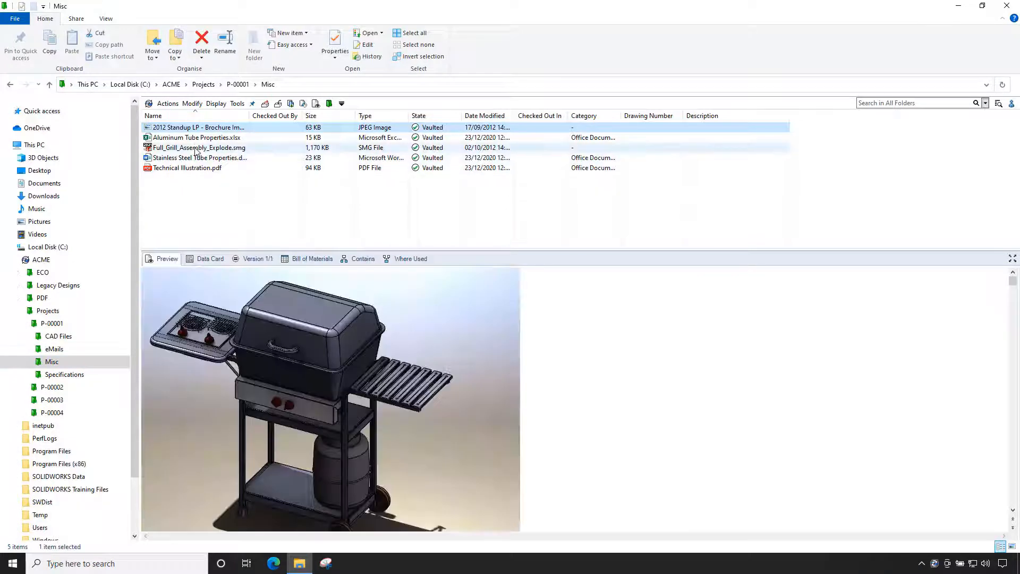
pyautogui.click(223, 137)
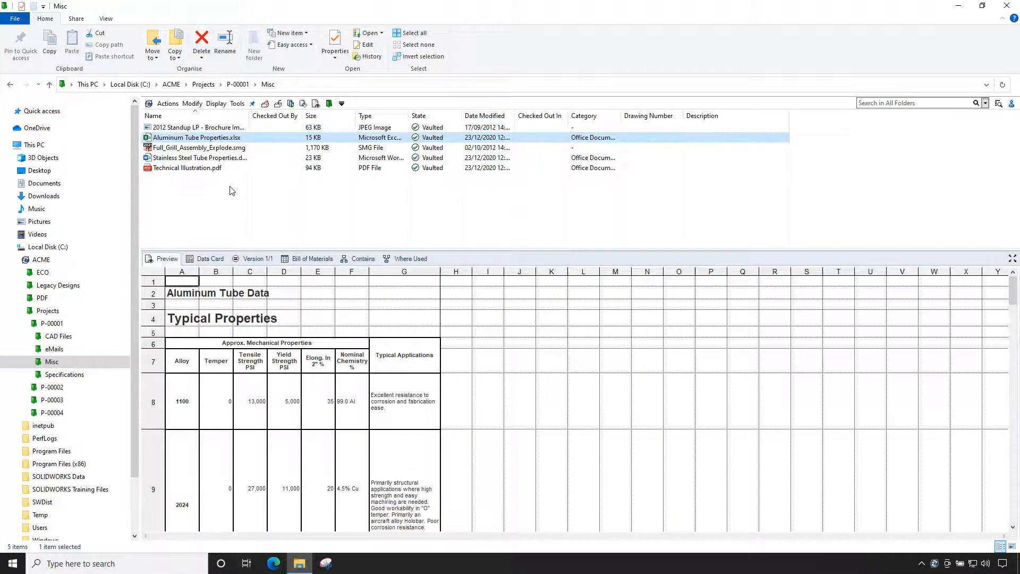
pyautogui.click(225, 158)
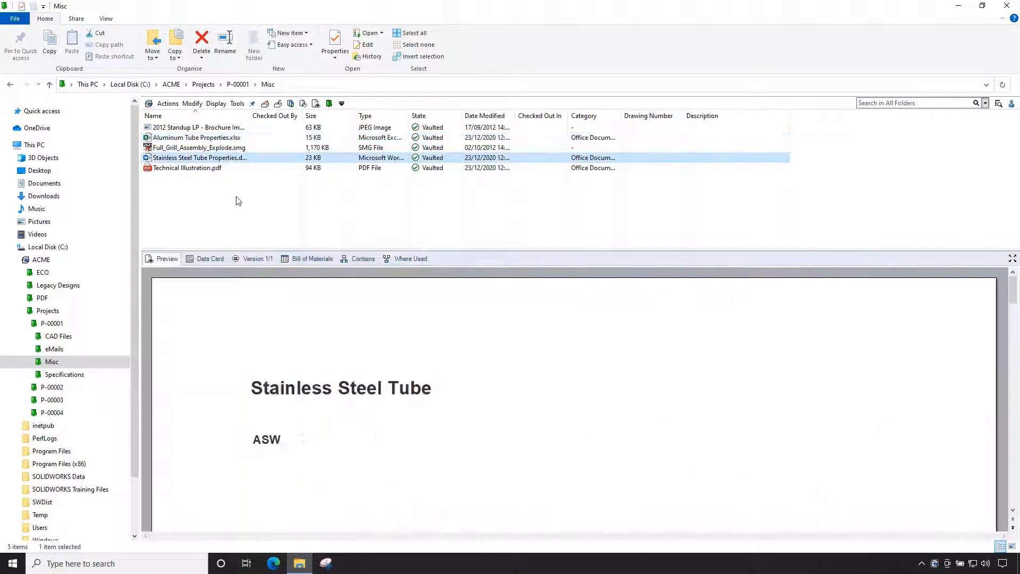
pyautogui.click(230, 169)
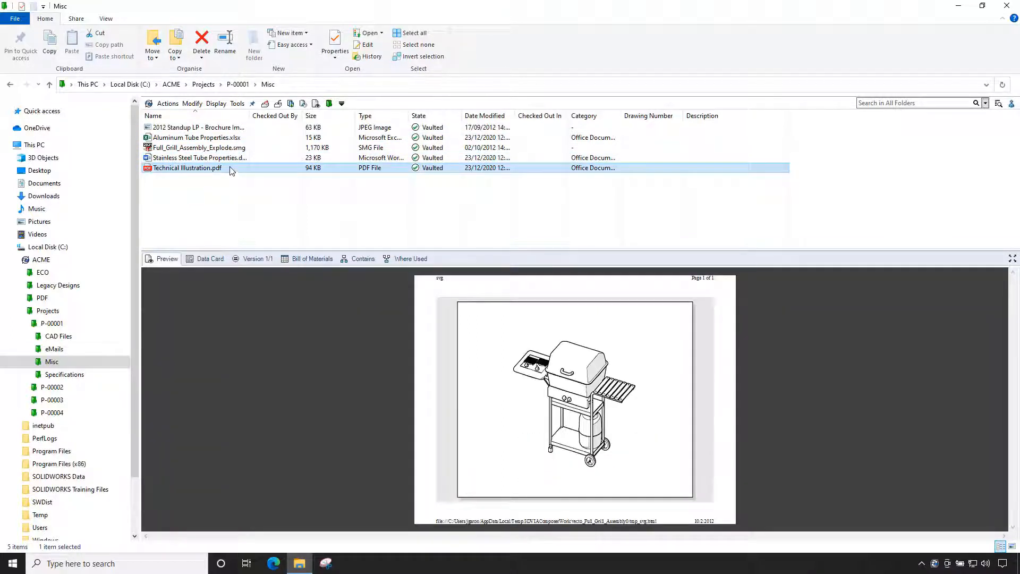
pyautogui.click(227, 149)
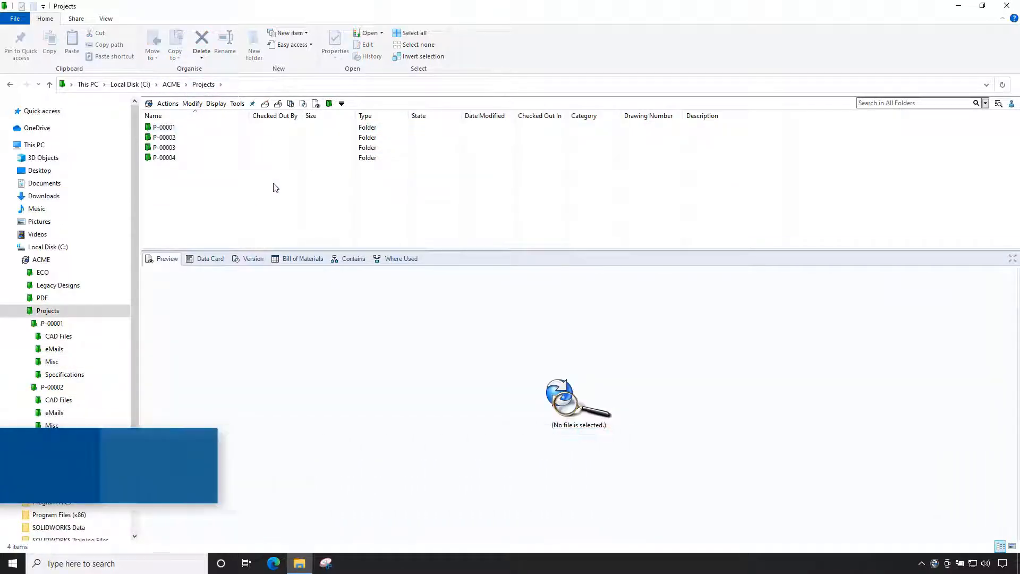
# Step: Create new general project P-00005 for customer SolidApps with a project manager assigned
pyautogui.rightClick(273, 184)
pyautogui.moveTo(322, 275)
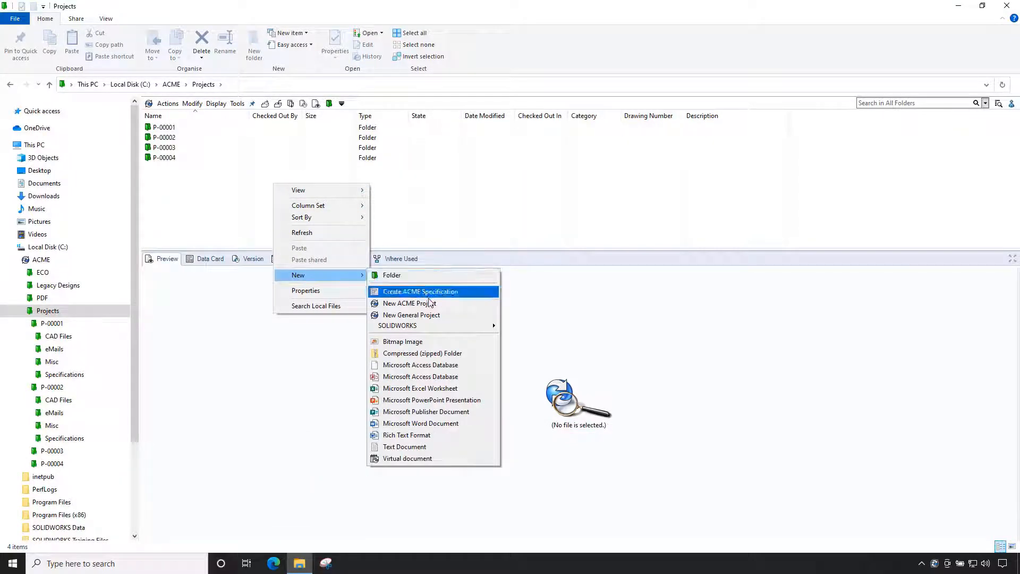
pyautogui.moveTo(431, 325)
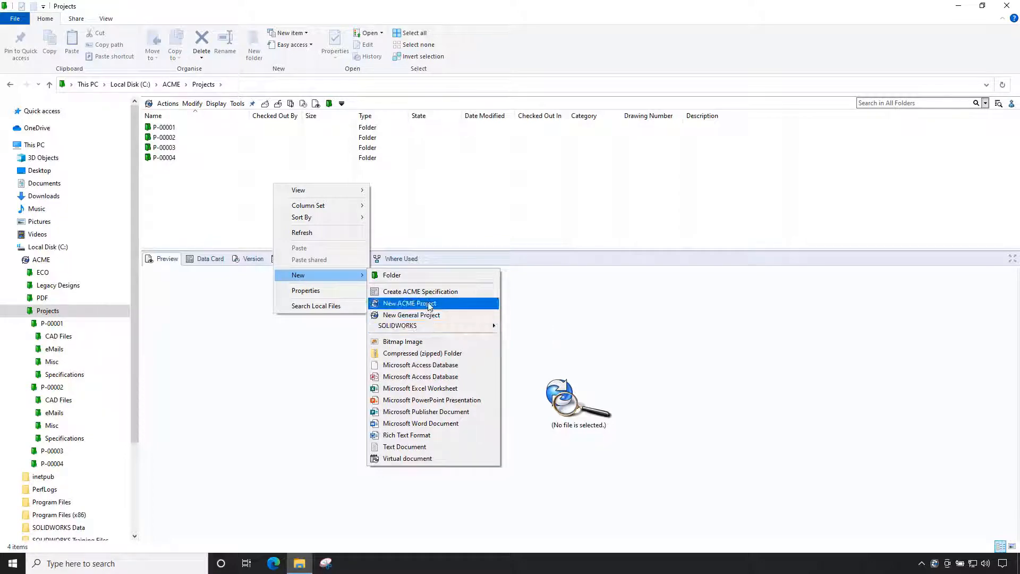
pyautogui.click(453, 317)
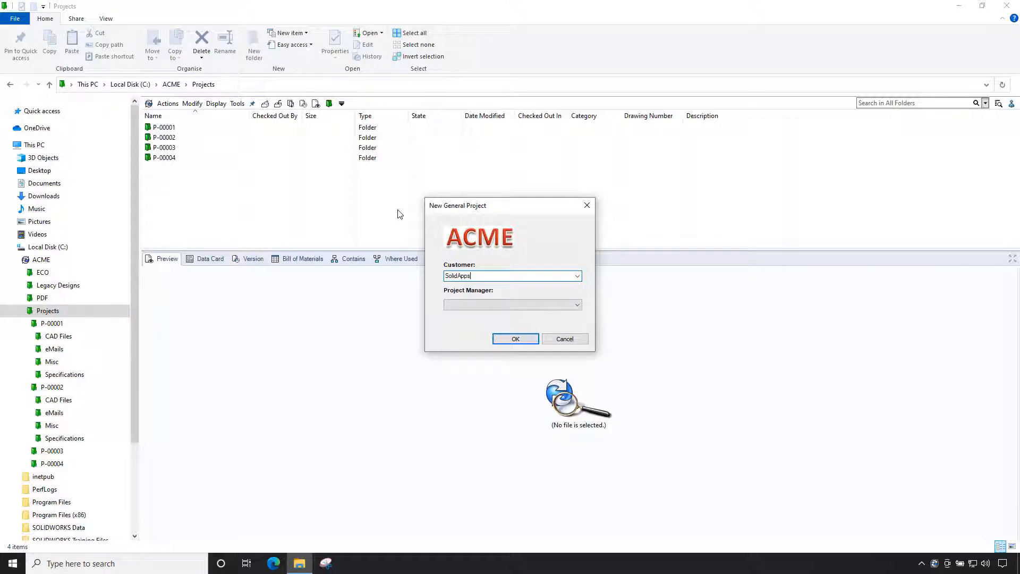
pyautogui.click(549, 305)
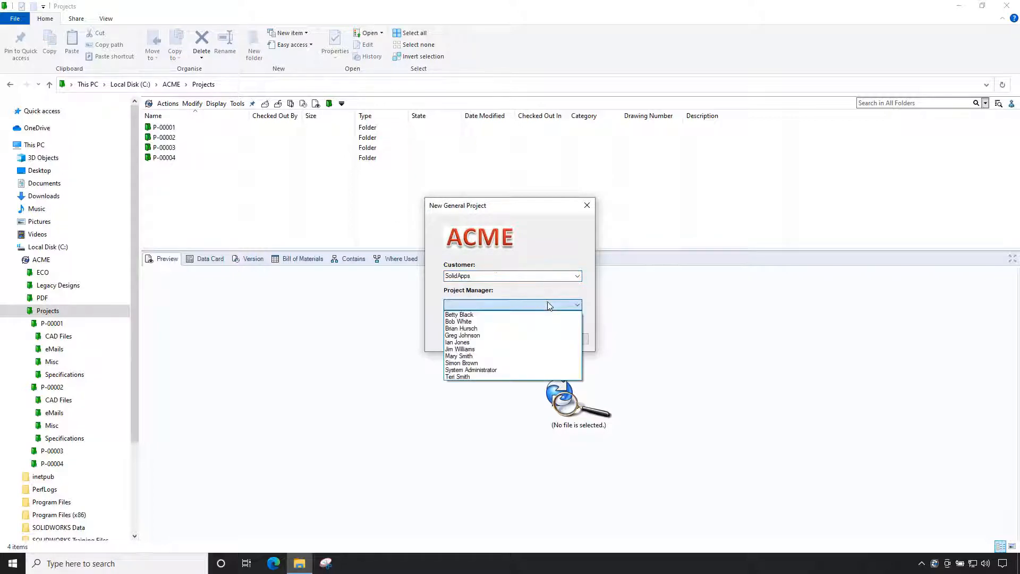
pyautogui.click(536, 349)
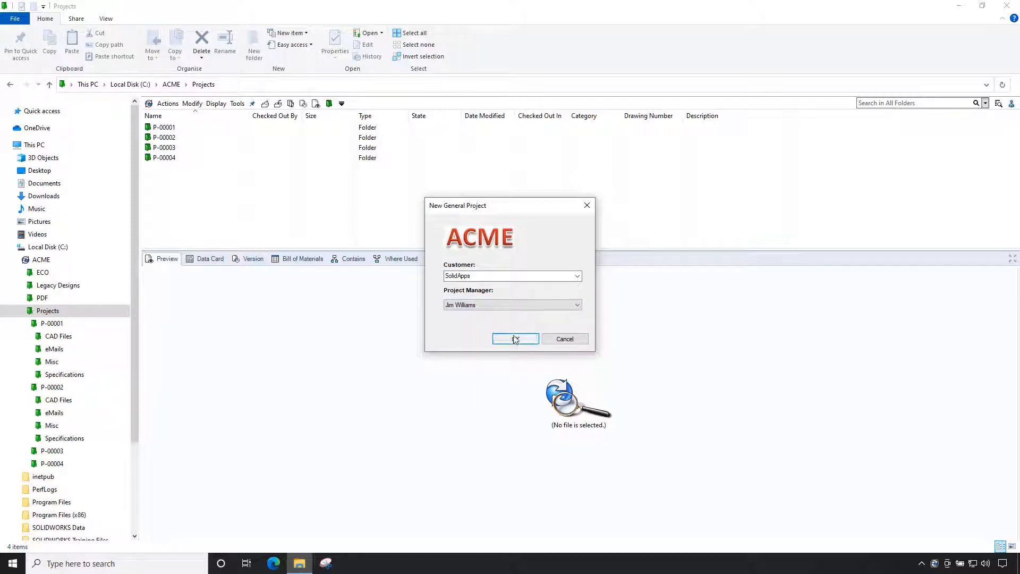
pyautogui.click(514, 338)
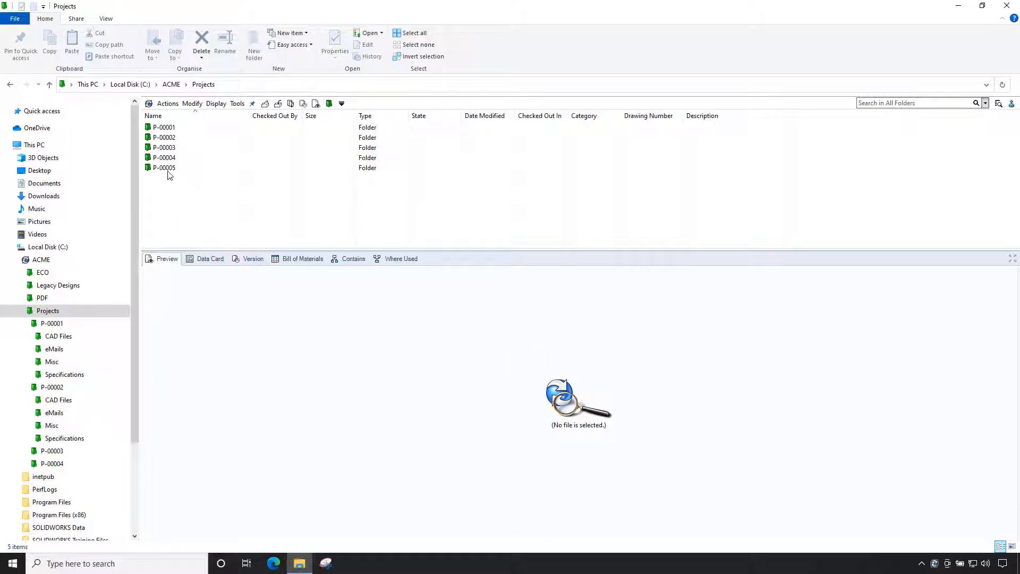
# Step: Open P-00005's empty CAD Files folder and bring up its new-file context menu
pyautogui.doubleClick(193, 170)
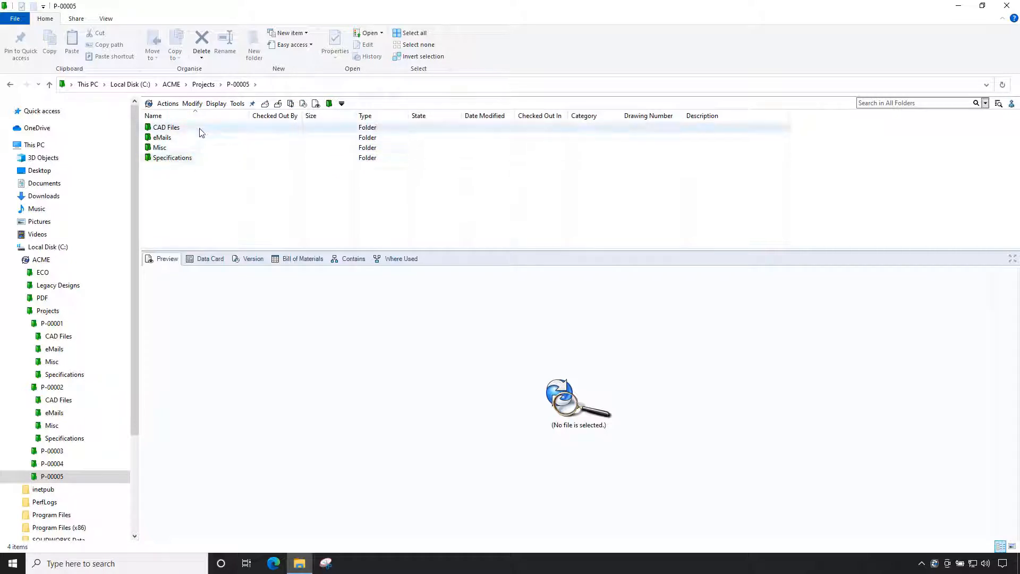
pyautogui.doubleClick(202, 132)
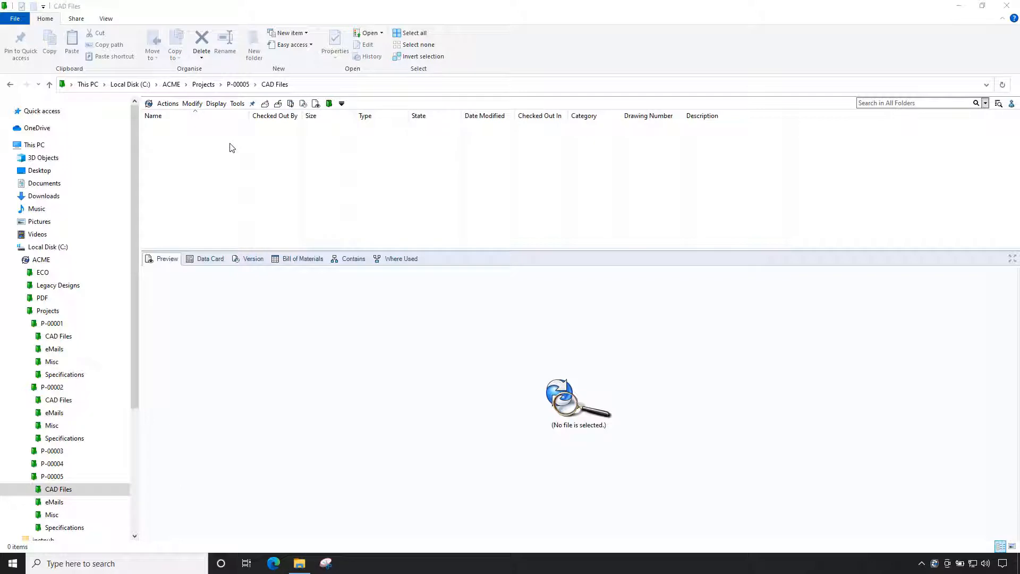
pyautogui.rightClick(231, 148)
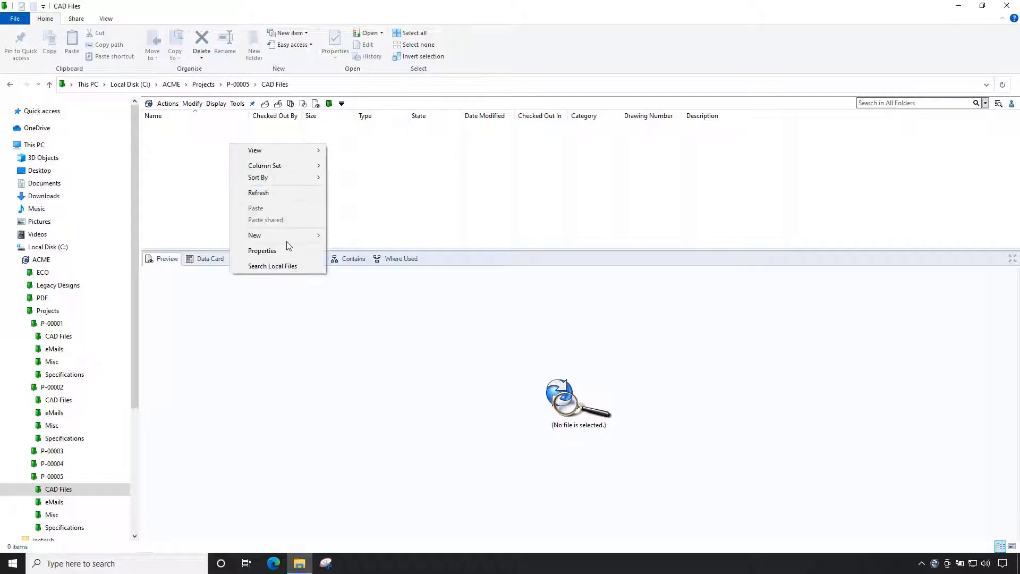
# Step: Create CAD-00000104.SLDPRT from Part-MM with description 'Ratcheting Wrench, Handle' and open it
pyautogui.moveTo(289, 242)
pyautogui.moveTo(414, 286)
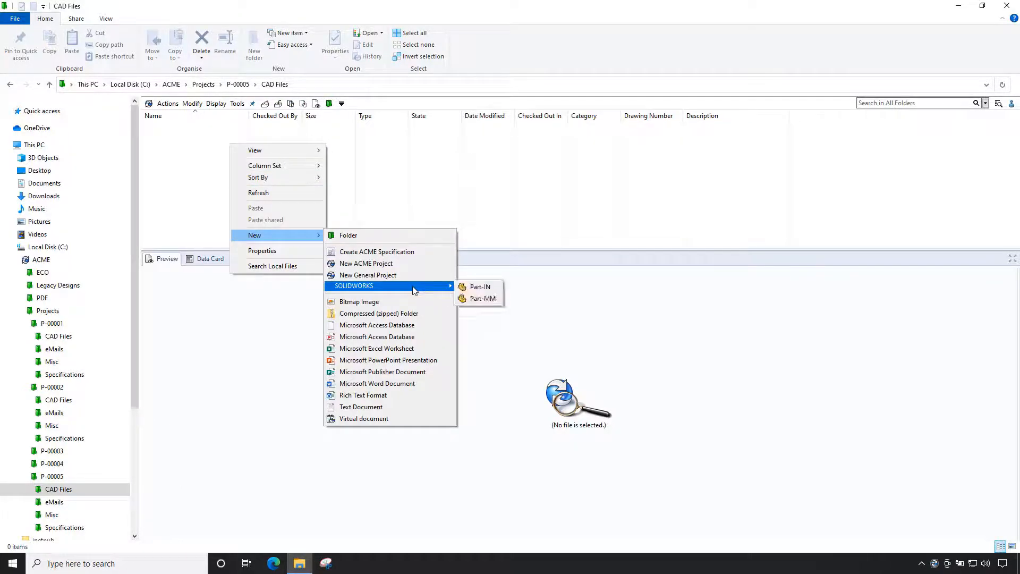
pyautogui.click(500, 302)
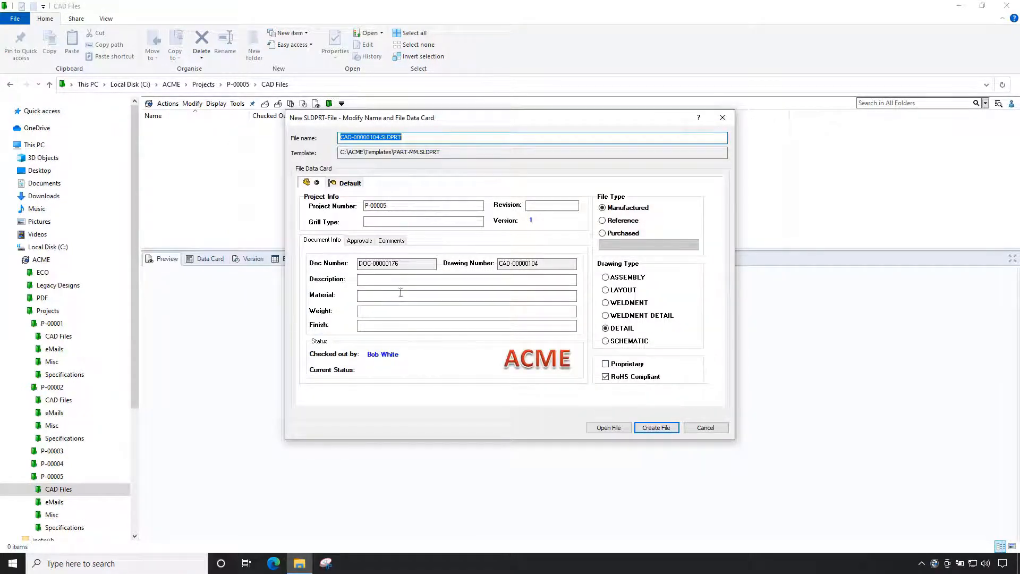
pyautogui.click(375, 281)
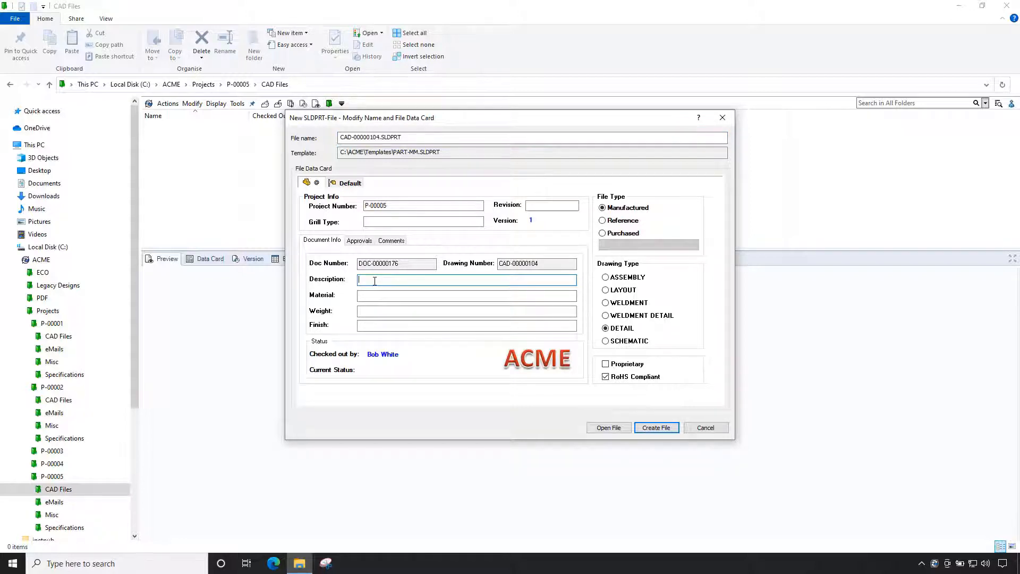
pyautogui.write('Ratcheting Wrench, Handle')
pyautogui.click(611, 431)
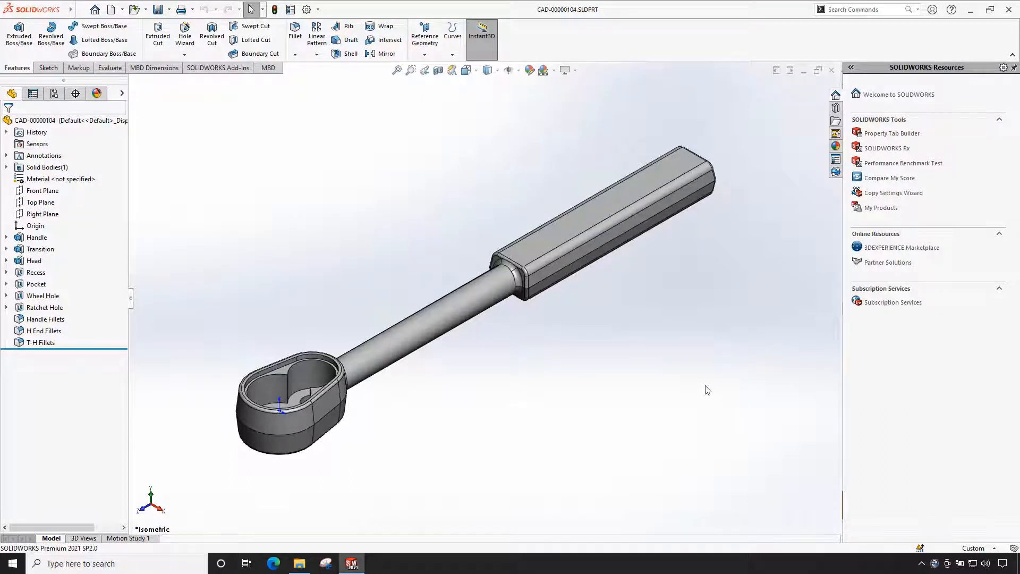
# Step: Cycle through Forged Long/Short and Machined Short/Long configurations, ending back on Default
pyautogui.click(54, 95)
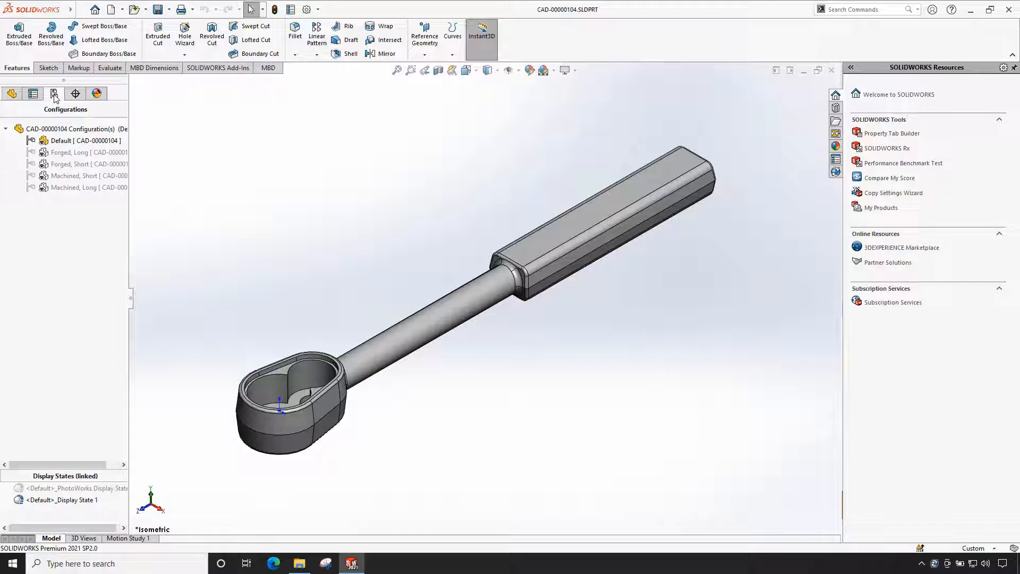
pyautogui.doubleClick(62, 153)
pyautogui.doubleClick(60, 164)
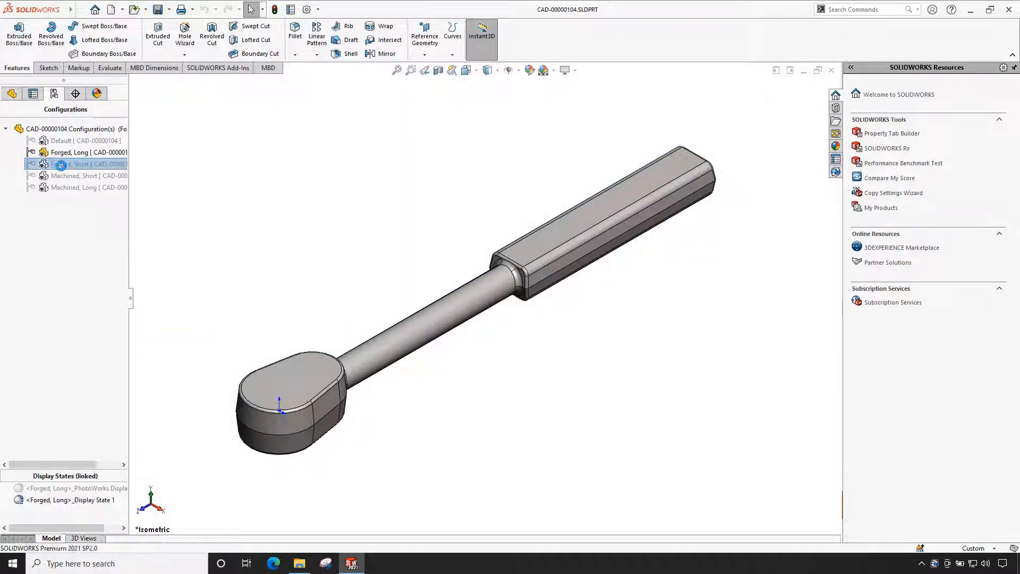
pyautogui.doubleClick(60, 177)
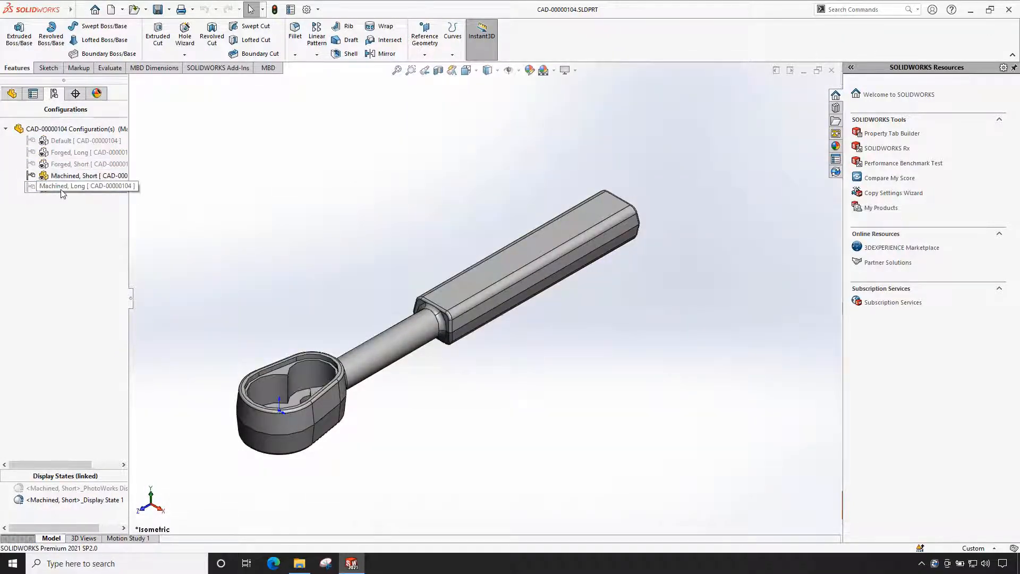
pyautogui.doubleClick(61, 189)
pyautogui.doubleClick(69, 141)
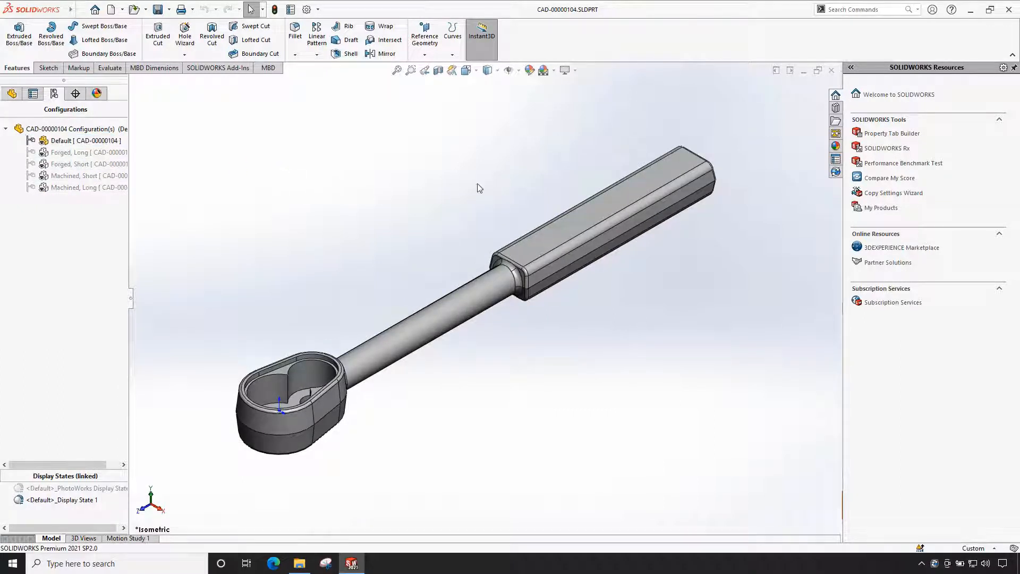
# Step: Show CAD-00000104's vault status in the SOLIDWORKS PDM pane, widening the pane and File/Variable column
pyautogui.click(836, 172)
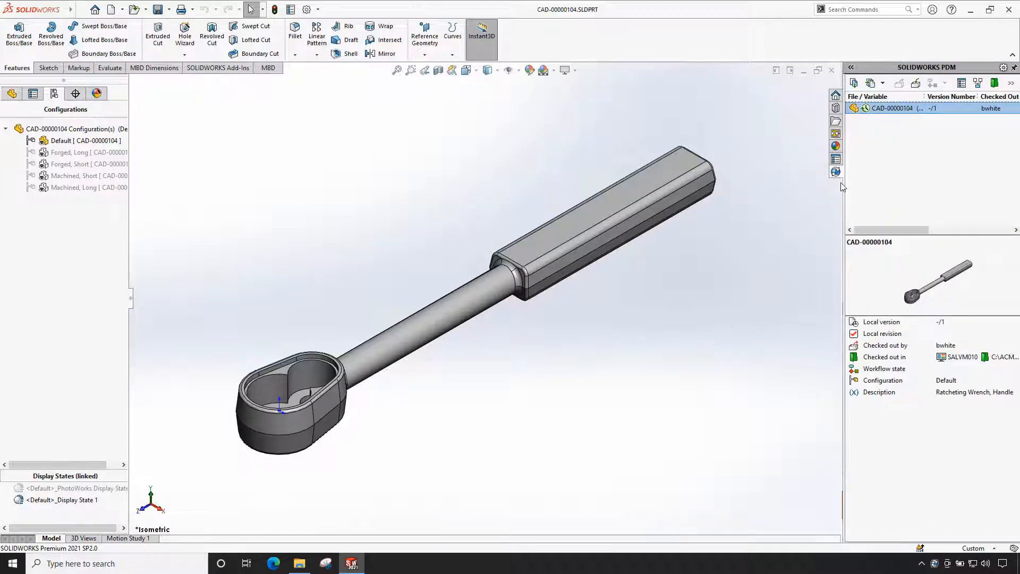
pyautogui.moveTo(804, 178); pyautogui.dragTo(748, 174)
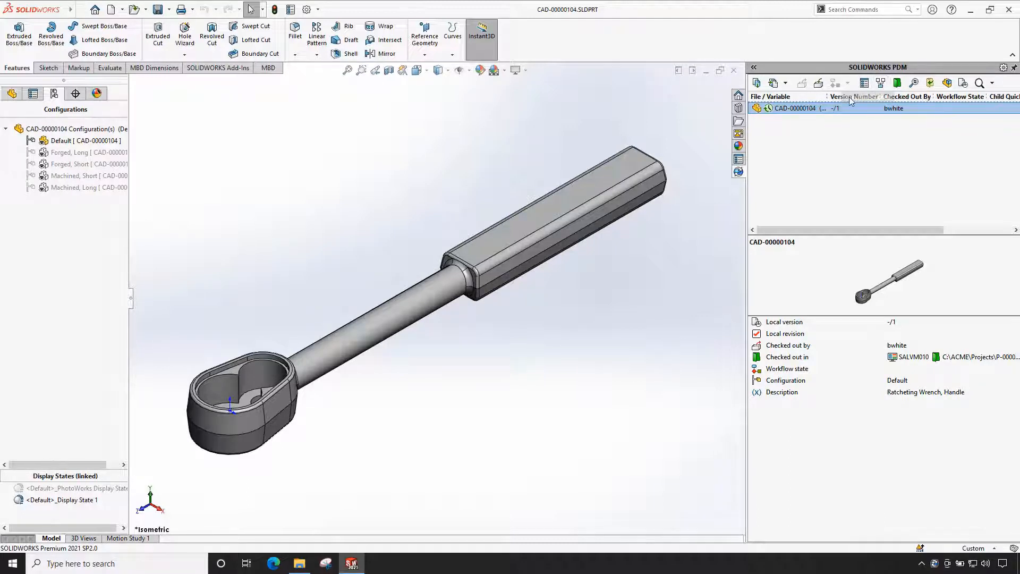
pyautogui.moveTo(828, 96); pyautogui.dragTo(835, 96)
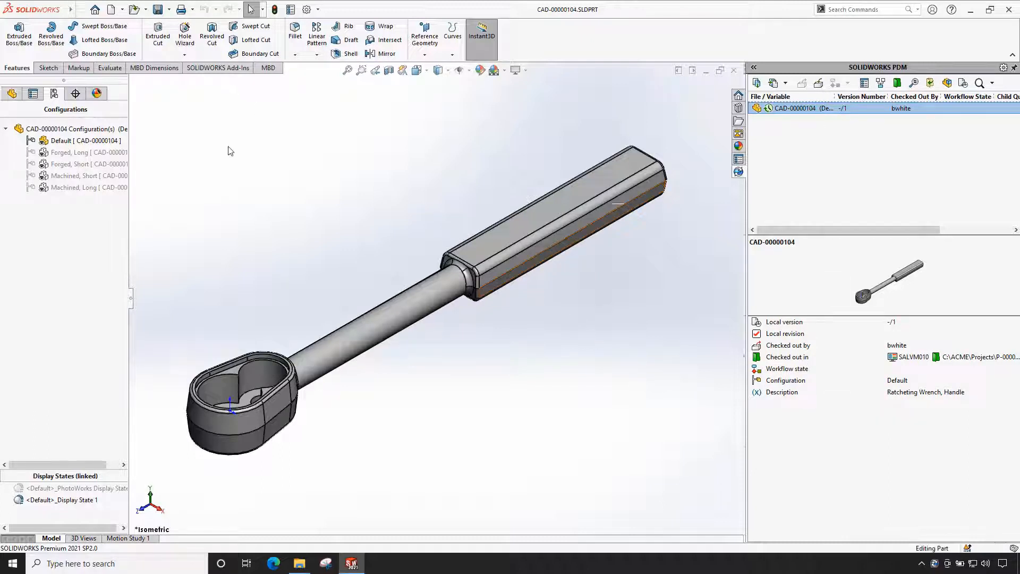
# Step: Make a drawing of CAD-00000104 on the 'a - portrait - ACME' sheet and place its isometric view
pyautogui.click(79, 10)
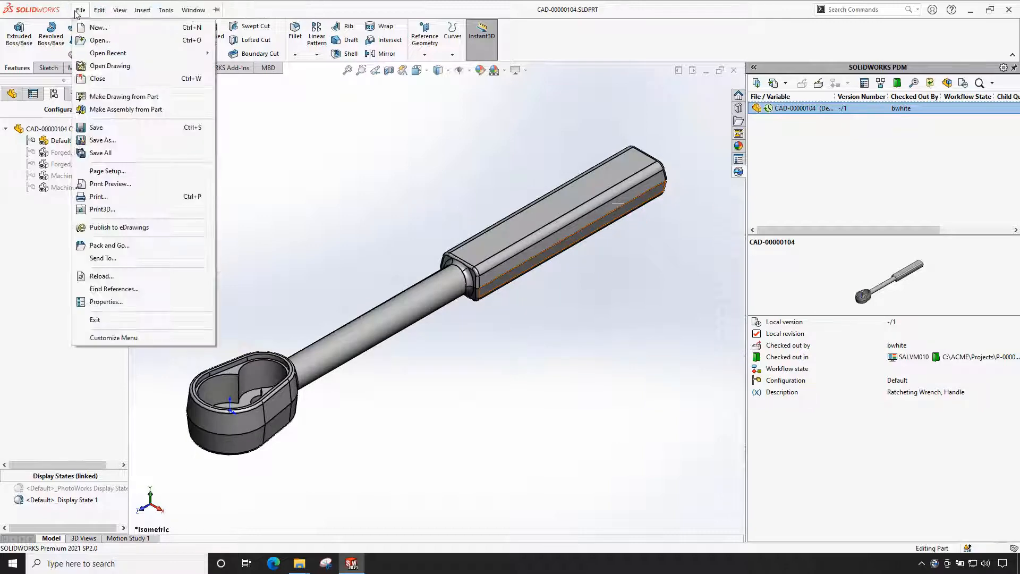
pyautogui.click(114, 96)
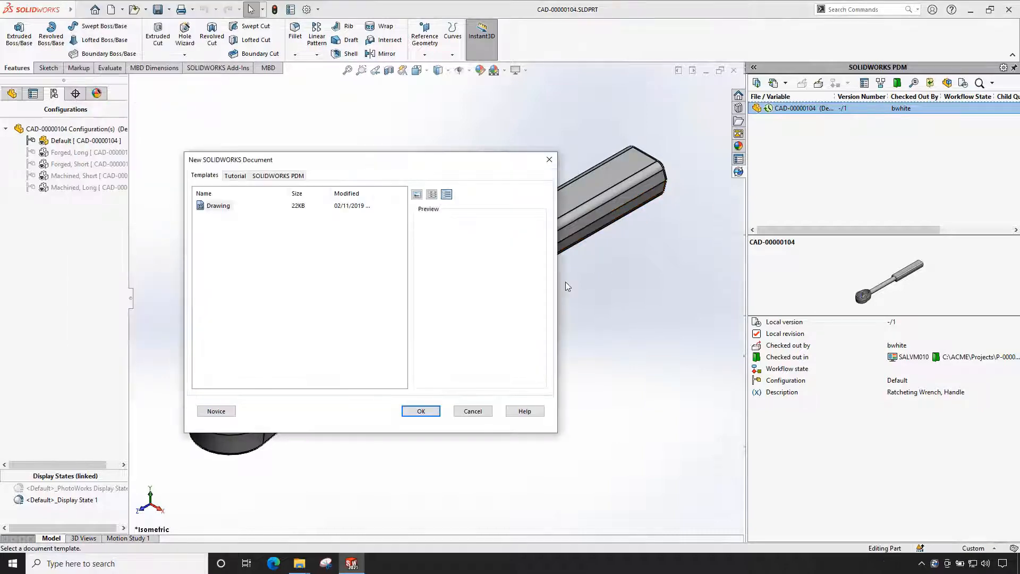
pyautogui.click(421, 411)
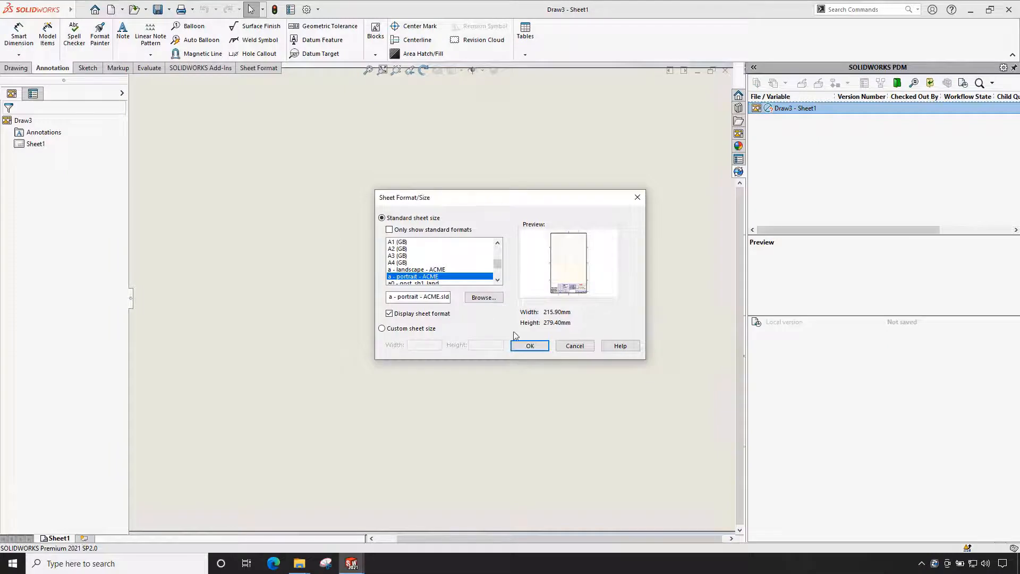
pyautogui.click(524, 345)
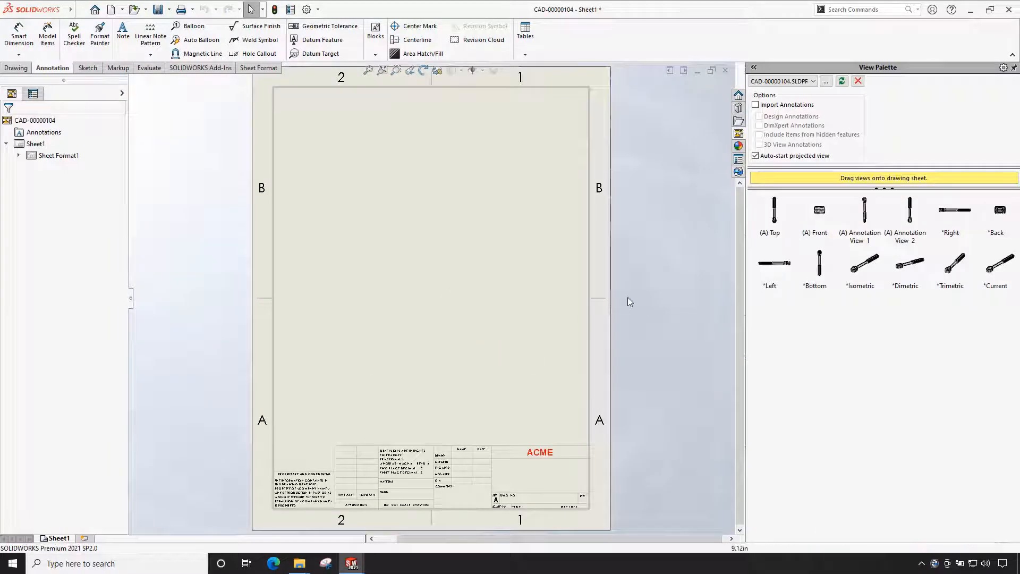
pyautogui.moveTo(860, 266); pyautogui.dragTo(535, 132)
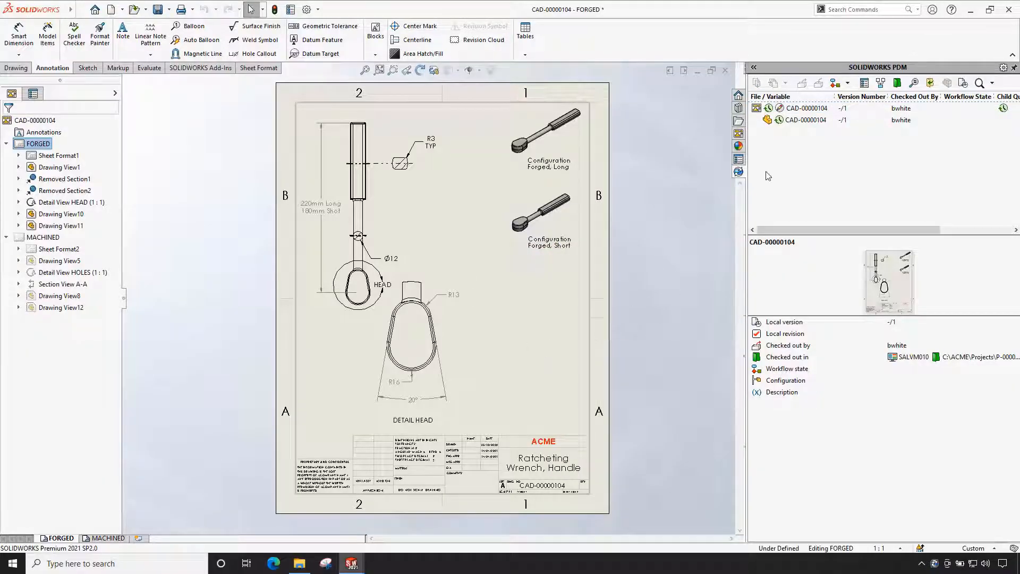
# Step: Save the drawing and check it and the part in with comment 'WRENCH DESIGN COMPLETED'
pyautogui.hotkey('ctrl', 's')
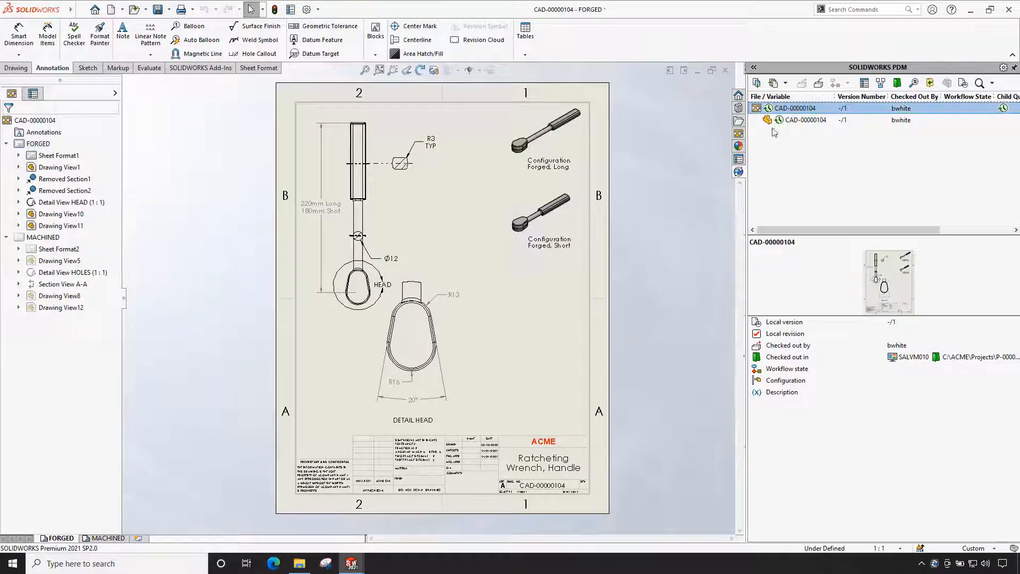
pyautogui.rightClick(800, 113)
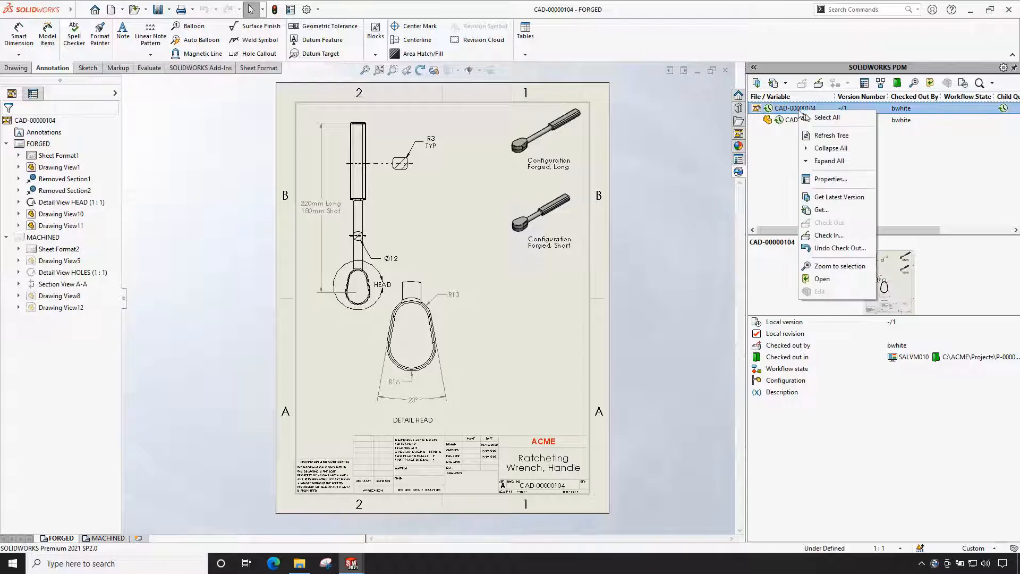
pyautogui.click(846, 238)
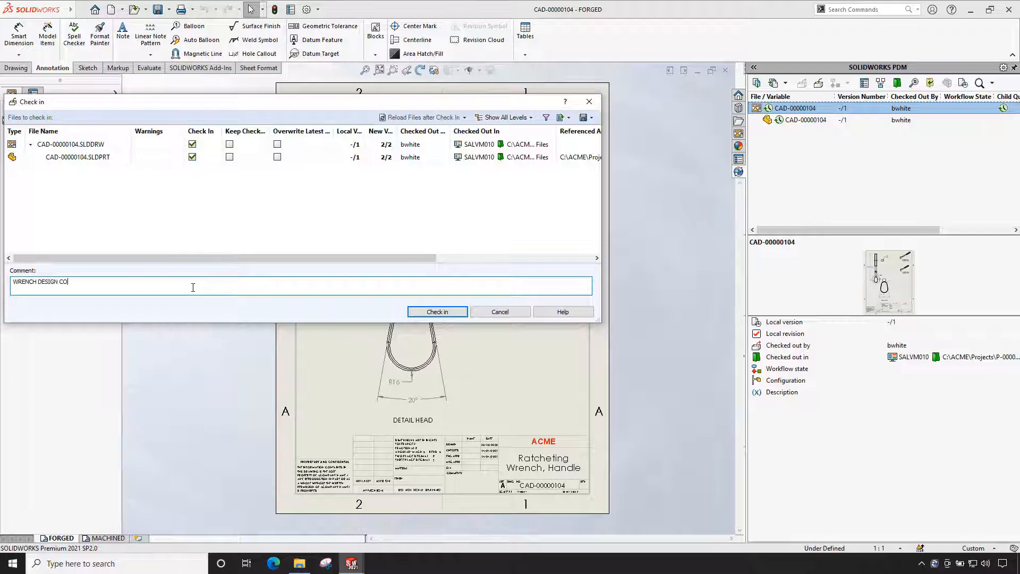
pyautogui.write('WRENCH DESIGN COMPLETED')
pyautogui.click(439, 312)
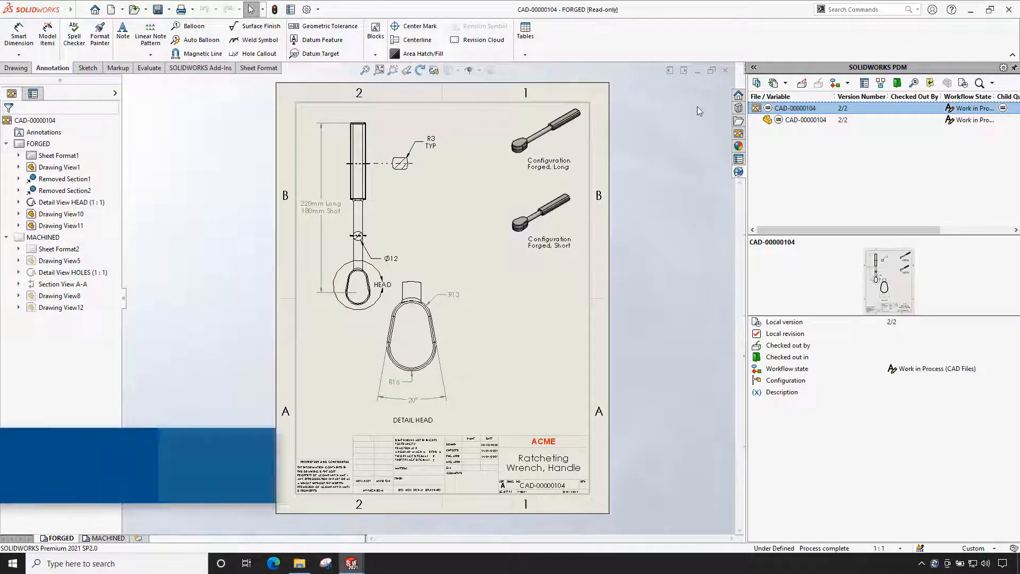
# Step: Submit the drawing and part for review, notifying the reviewer with comment 'PLEASE APPROVE'
pyautogui.click(849, 84)
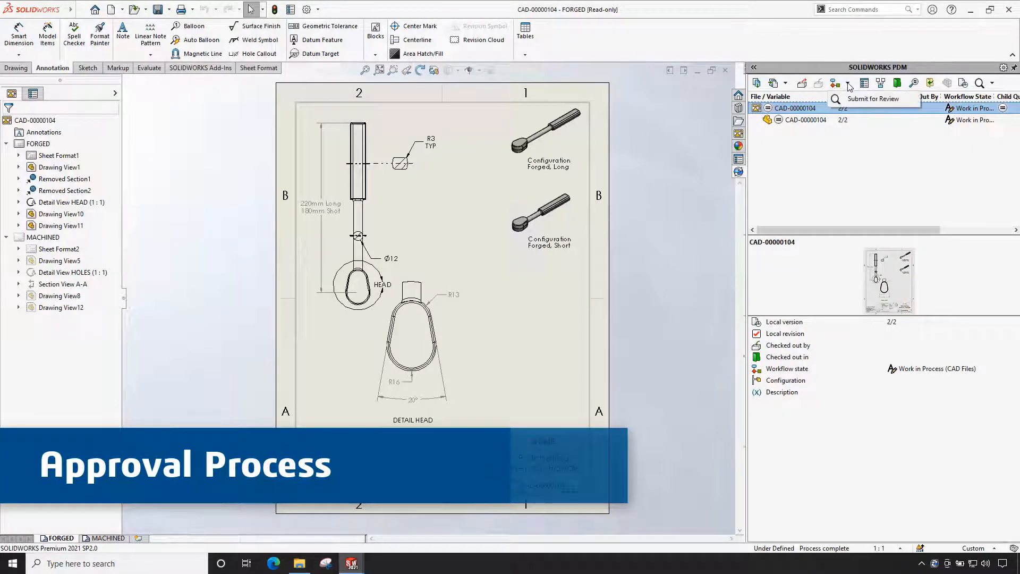
pyautogui.click(872, 101)
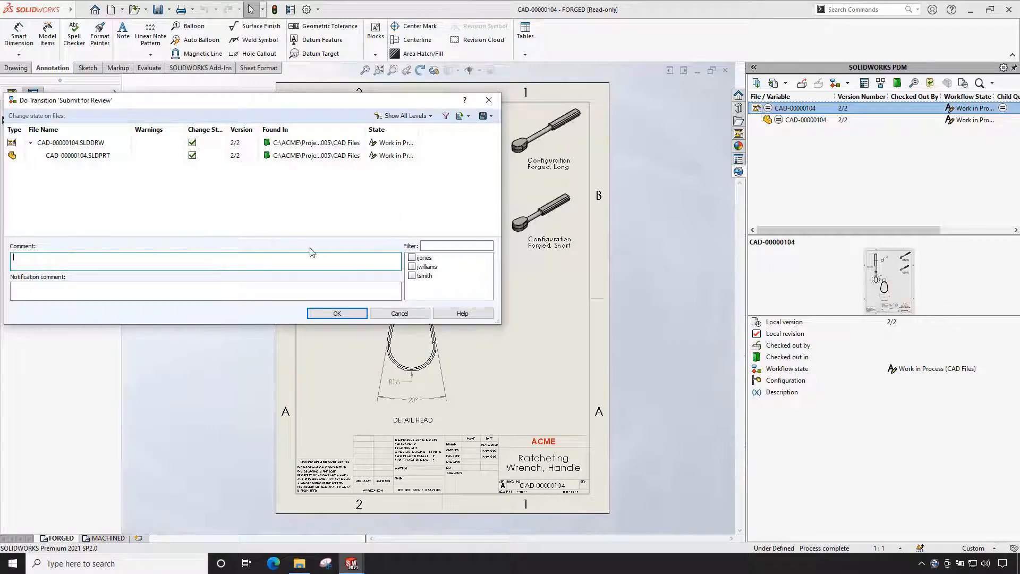
pyautogui.click(412, 267)
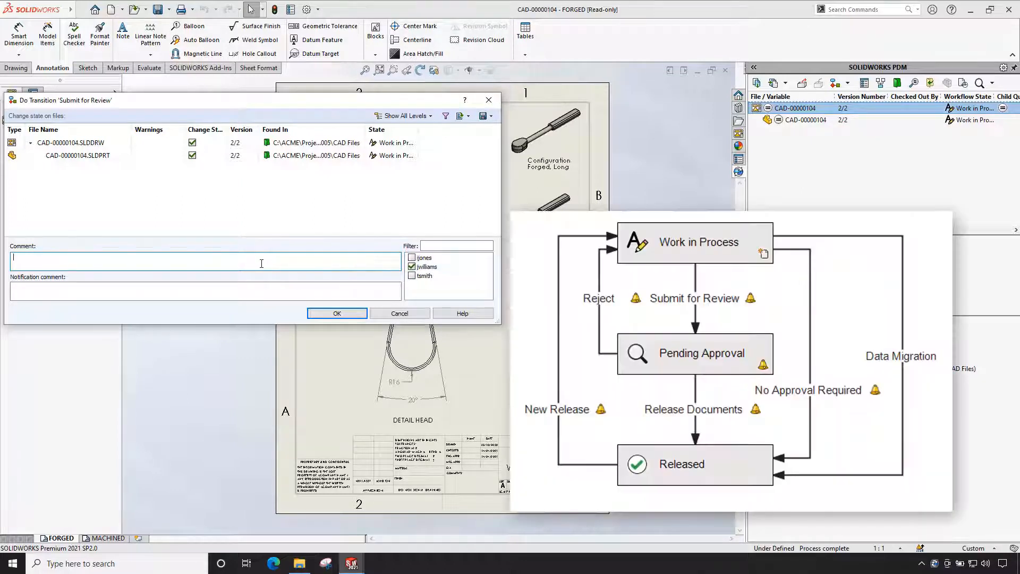
pyautogui.click(261, 264)
pyautogui.write('DESIGN COMPLETE')
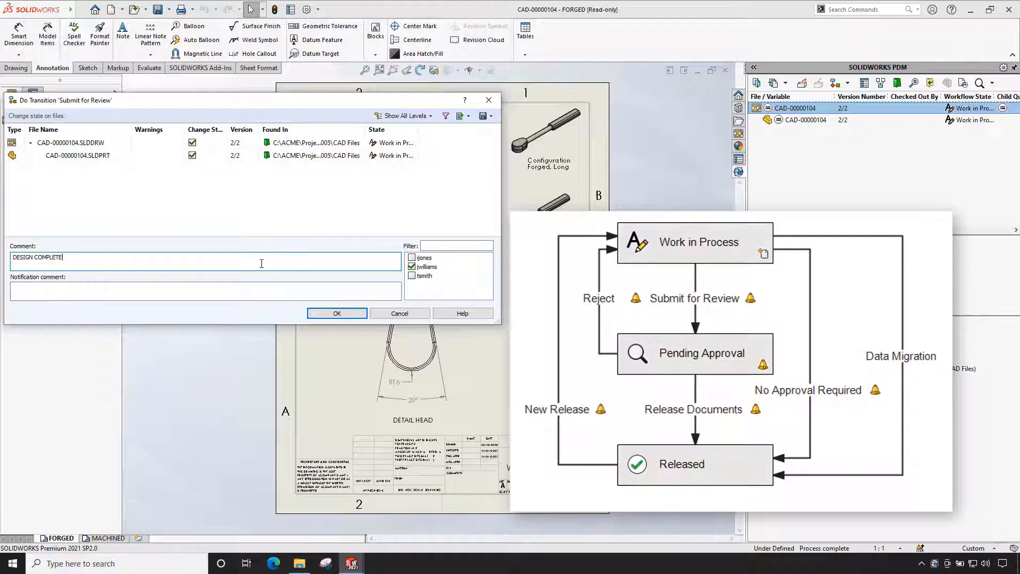
pyautogui.click(152, 286)
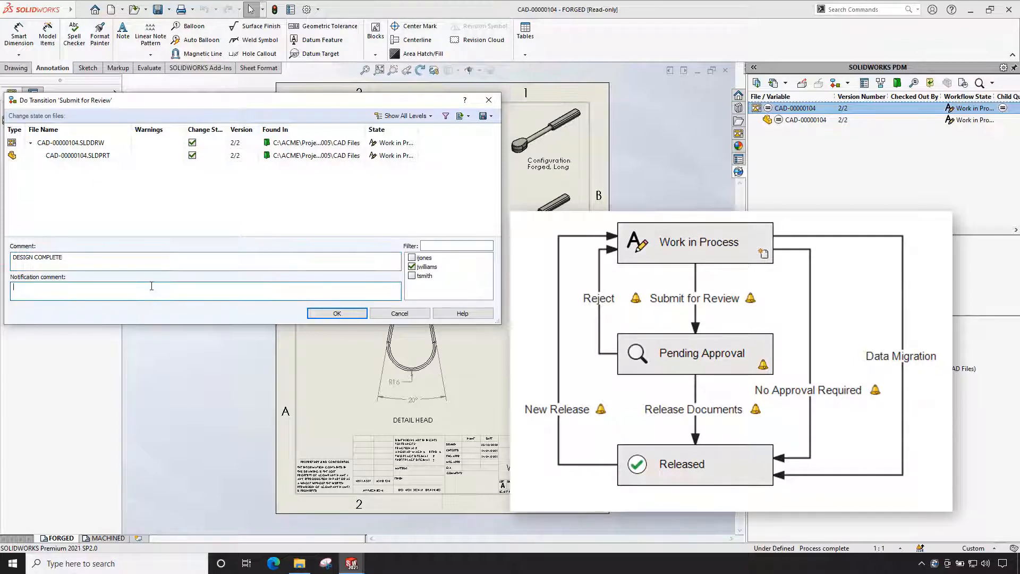
pyautogui.write('PLEASE APPROVE')
pyautogui.click(336, 315)
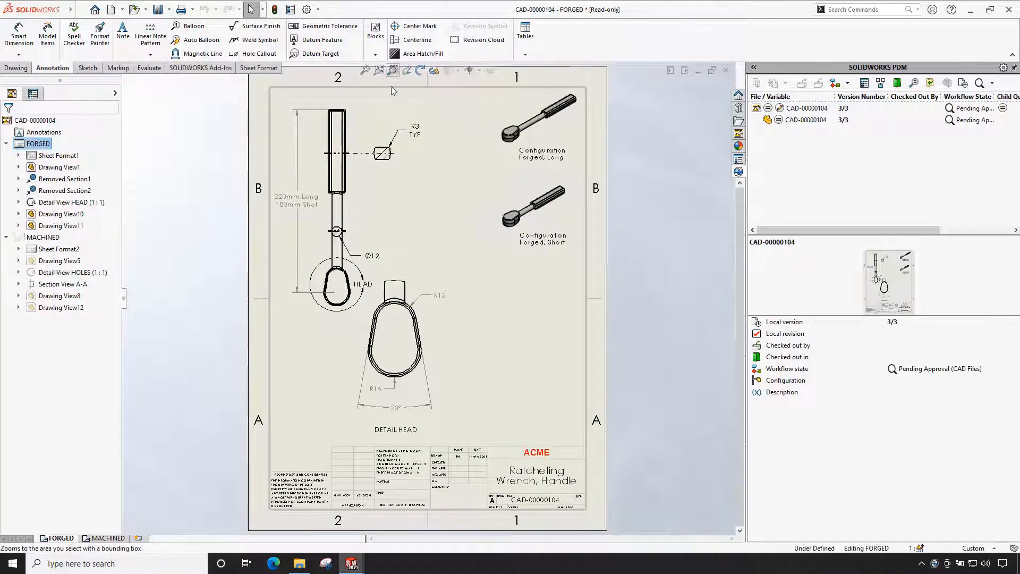
pyautogui.click(392, 70)
pyautogui.moveTo(428, 436)
pyautogui.mouseDown()
pyautogui.moveTo(542, 520)
pyautogui.moveTo(502, 506)
pyautogui.mouseUp()
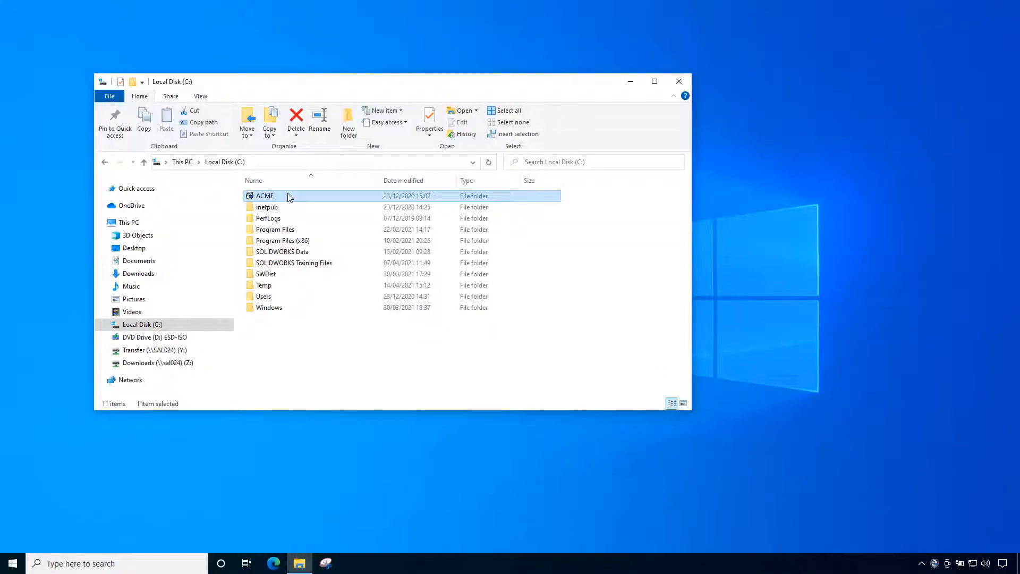
# Step: Log in to the ACME vault with the reviewer's user name and password
pyautogui.rightClick(290, 197)
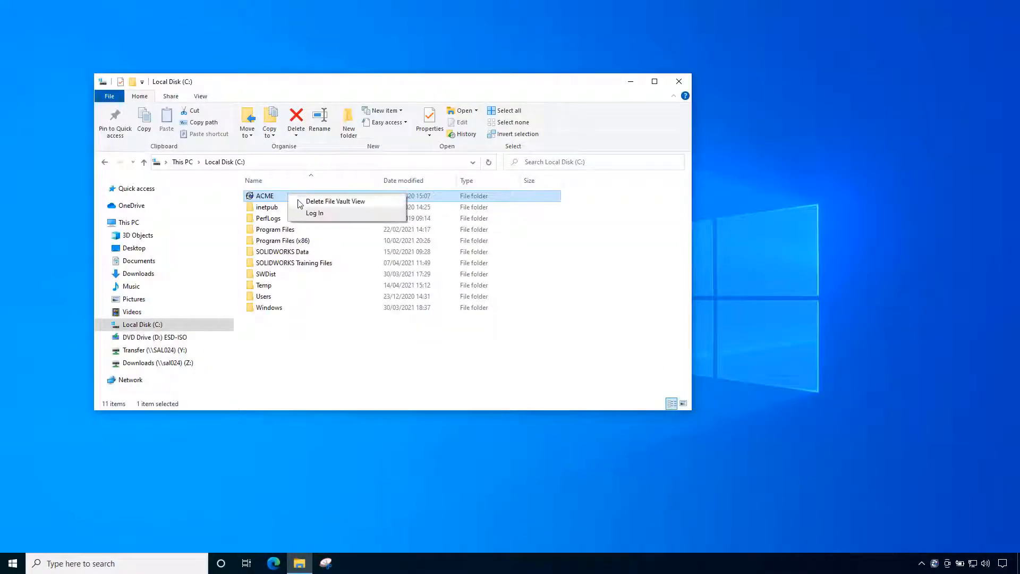
pyautogui.click(314, 213)
pyautogui.write('jwilliams')
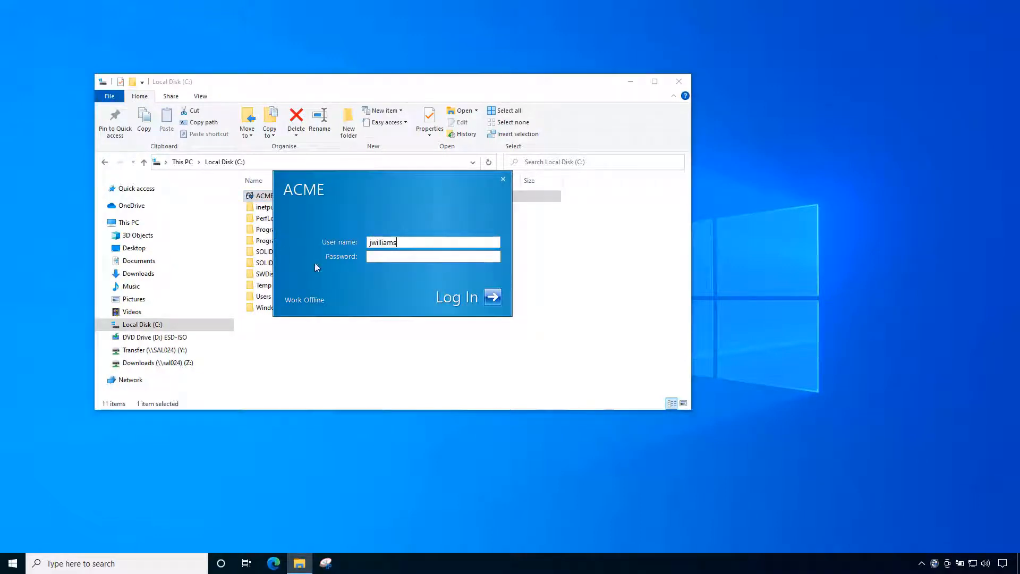
pyautogui.press('Tab')
pyautogui.write('••')
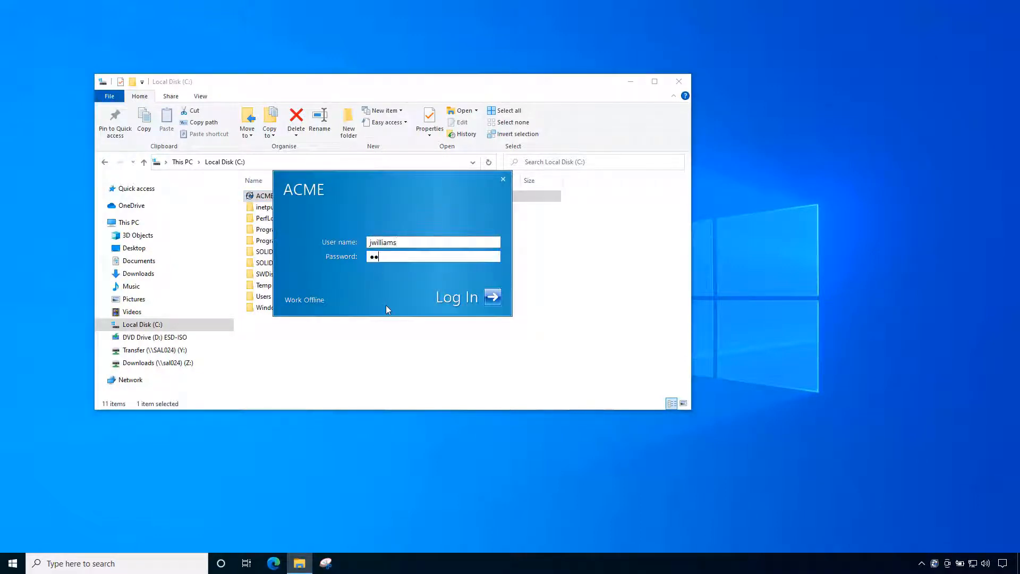
pyautogui.click(493, 297)
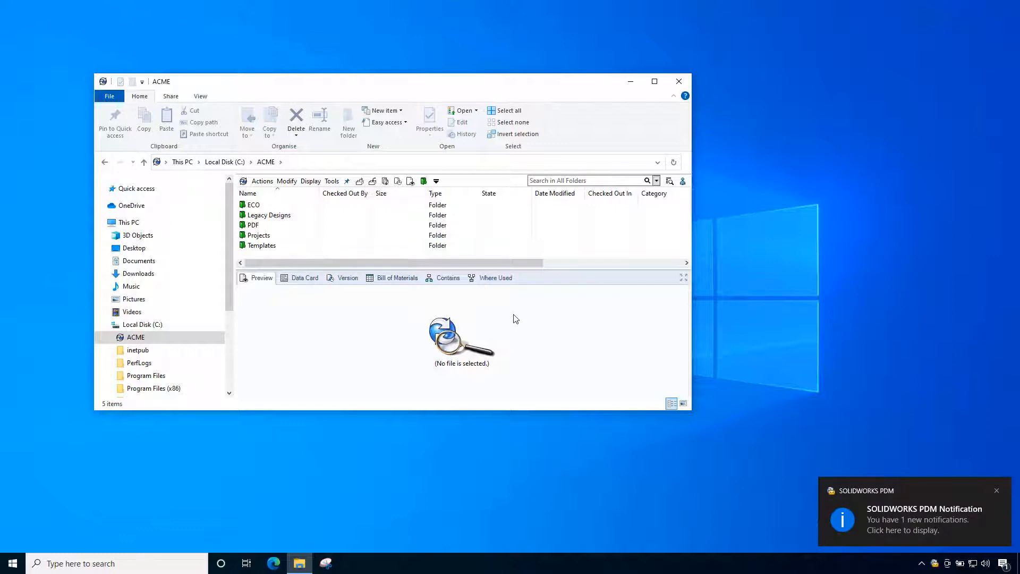
# Step: Open the PDM notification about the Pending Approval change and enlarge its window
pyautogui.click(912, 528)
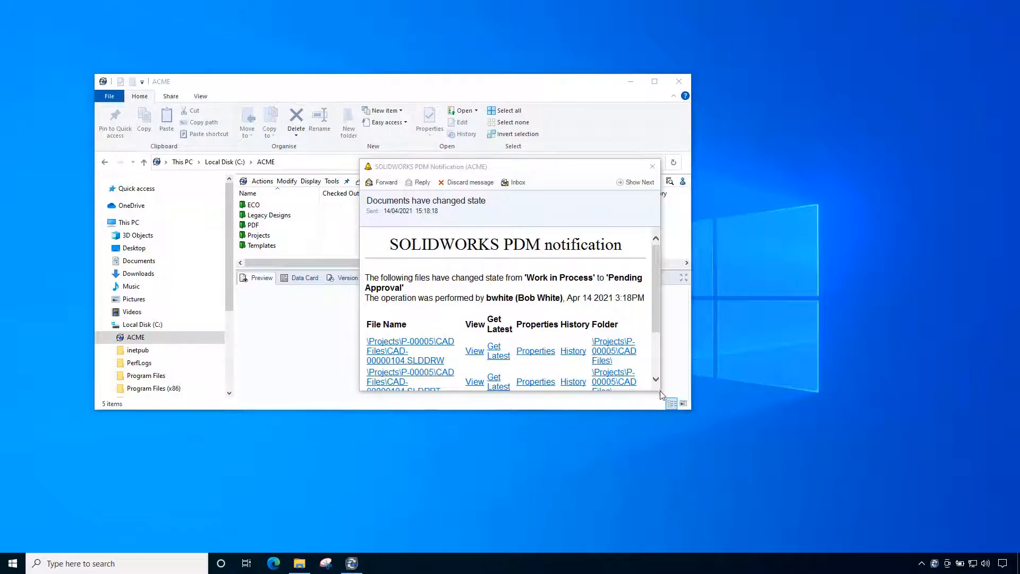
pyautogui.moveTo(659, 390); pyautogui.dragTo(889, 429)
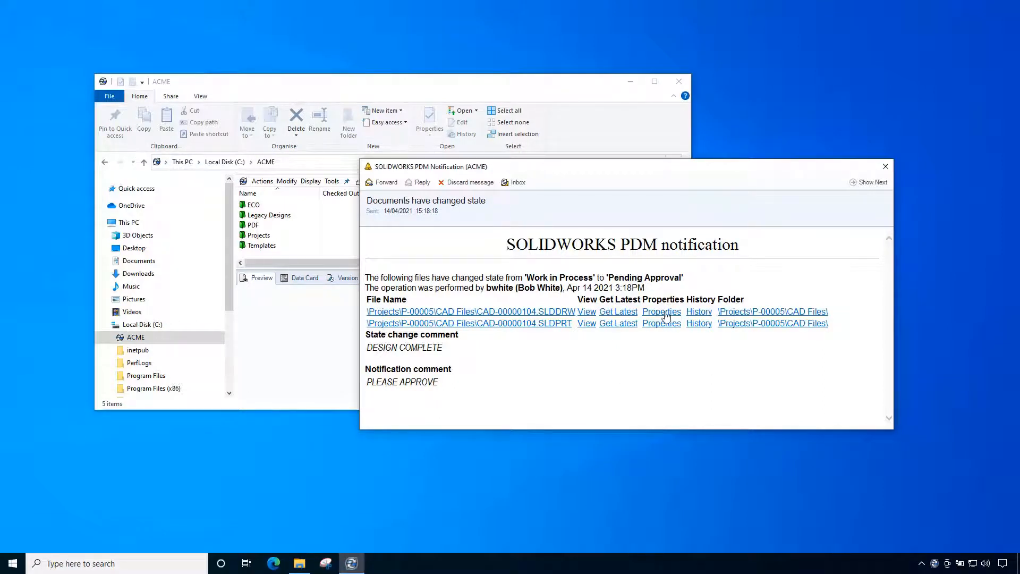
# Step: View the submitted drawing in eDrawings, switching to its MACHINED sheet, then close it
pyautogui.click(588, 312)
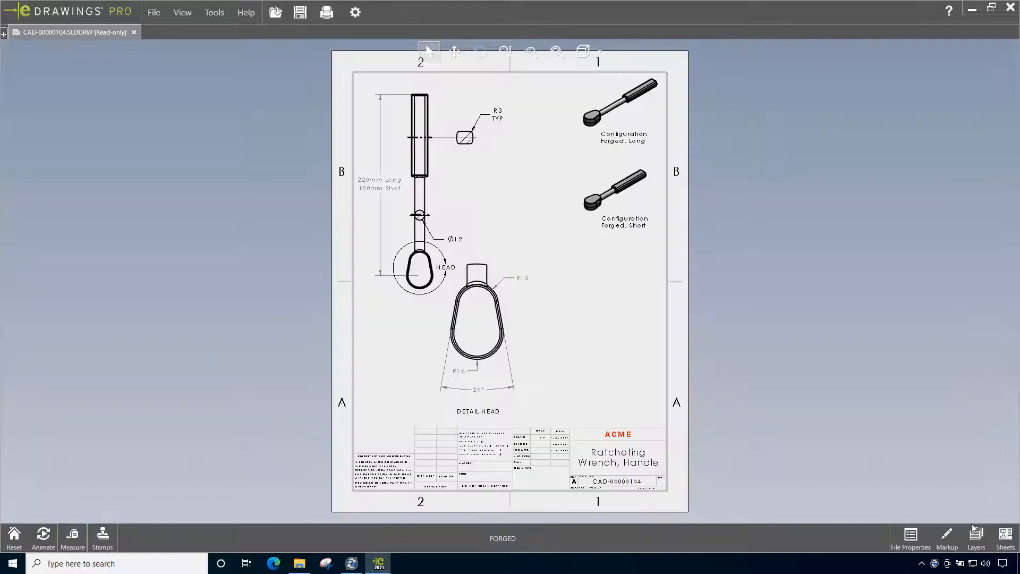
pyautogui.click(1006, 537)
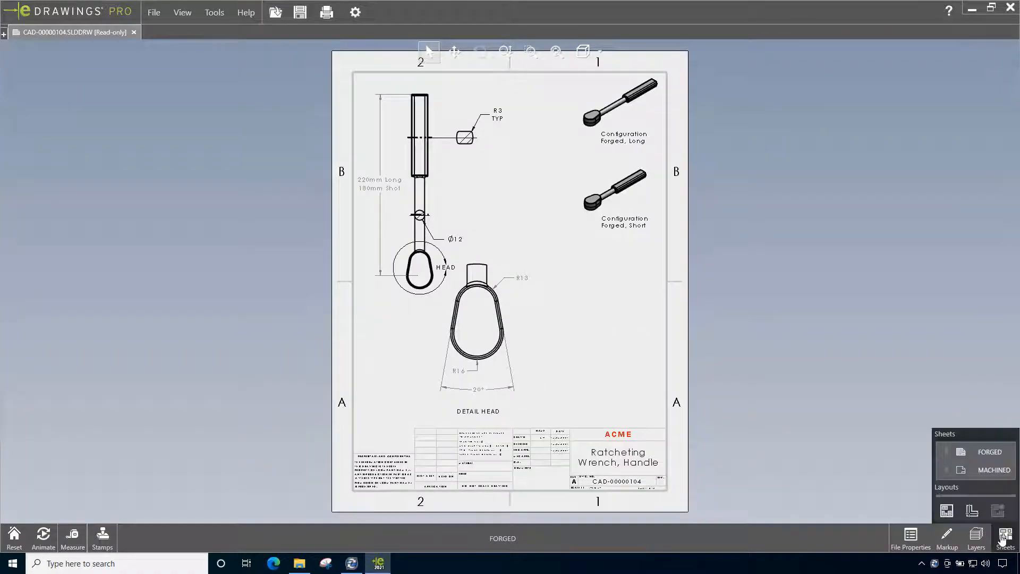
pyautogui.click(986, 470)
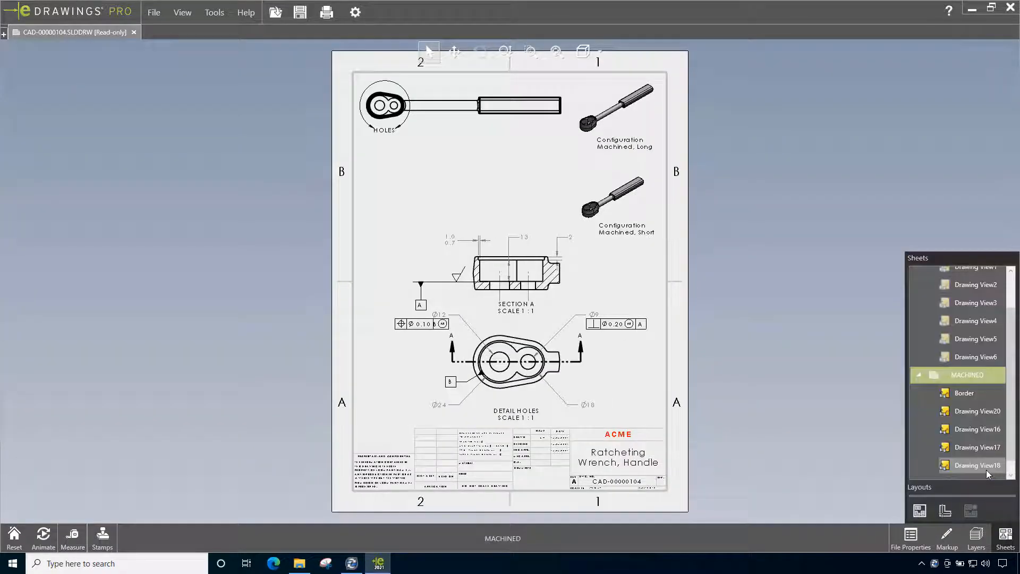
pyautogui.click(1004, 537)
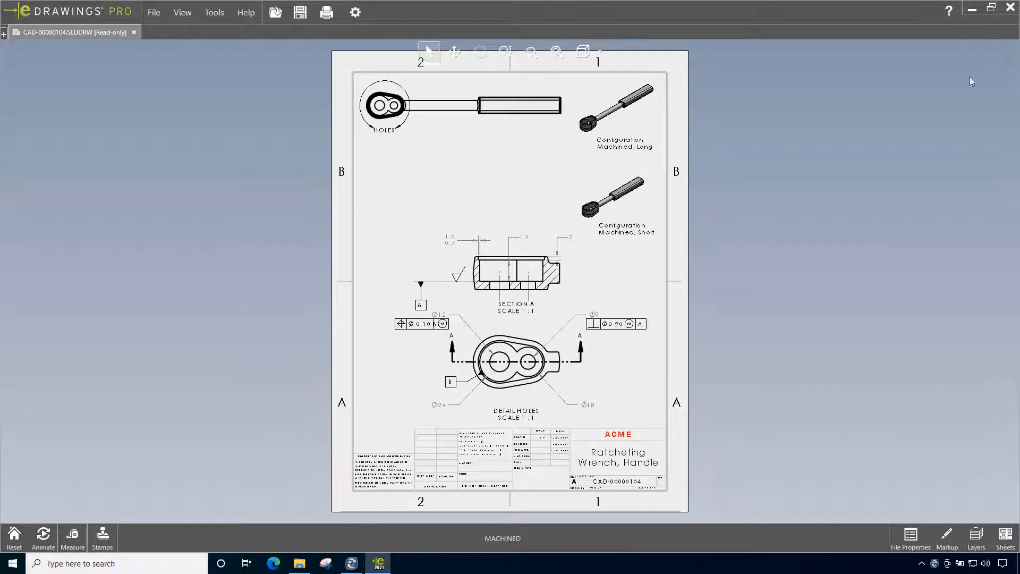
pyautogui.click(1012, 8)
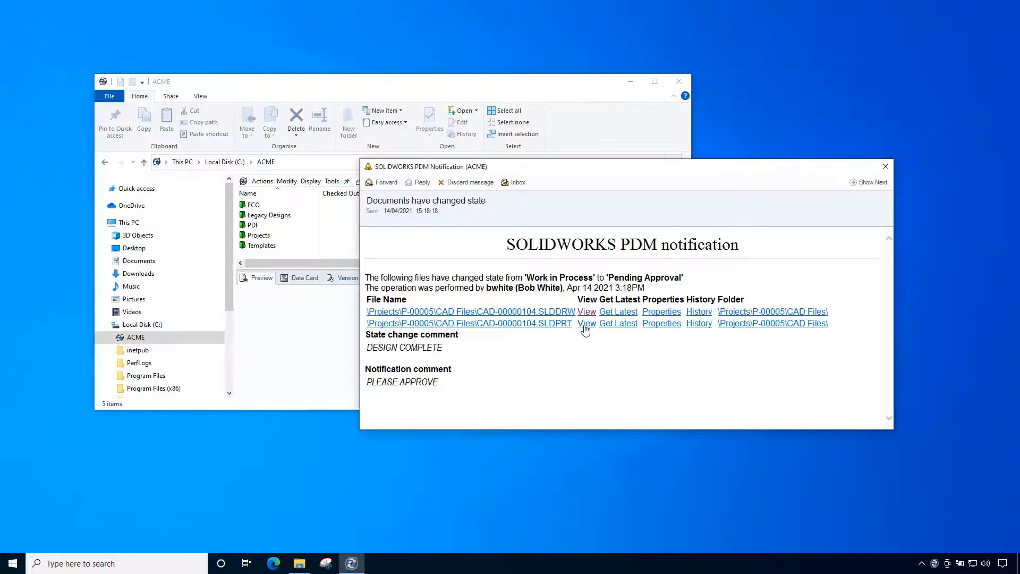
# Step: View CAD-00000104.SLDPRT in Forged Short, Machined Short and Machined Long configurations, then close it
pyautogui.click(585, 325)
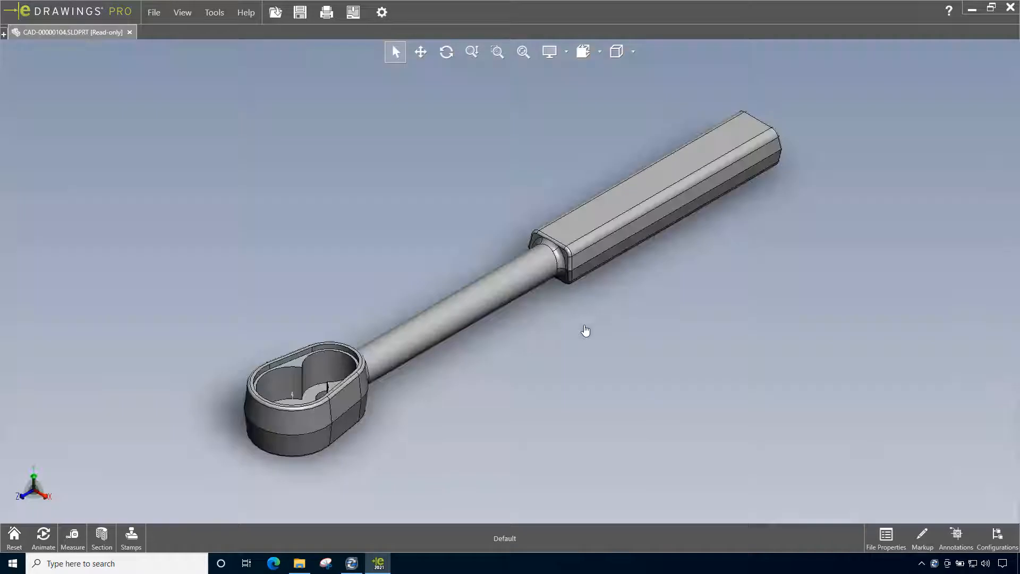
pyautogui.click(997, 536)
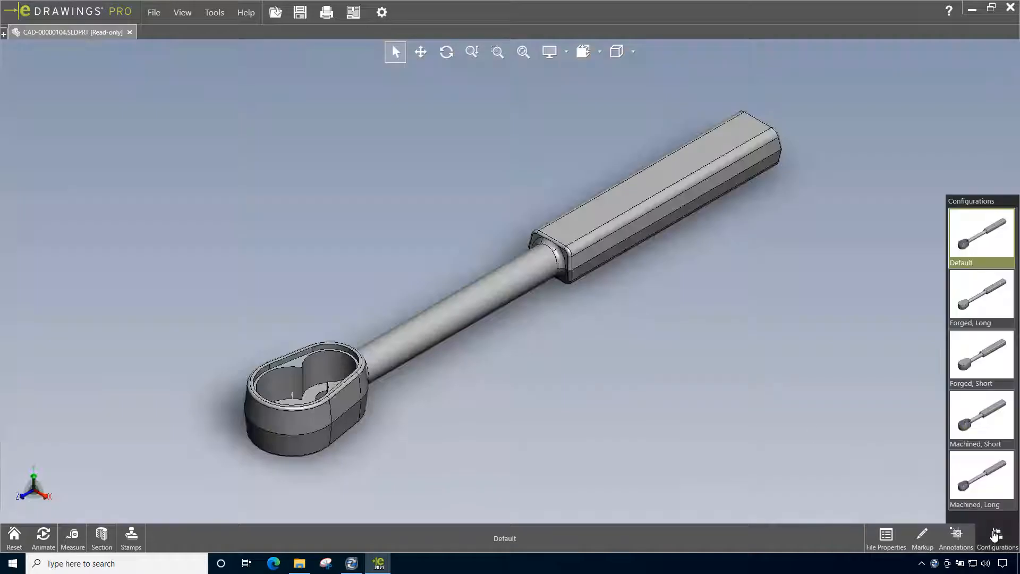
pyautogui.click(972, 369)
pyautogui.click(980, 428)
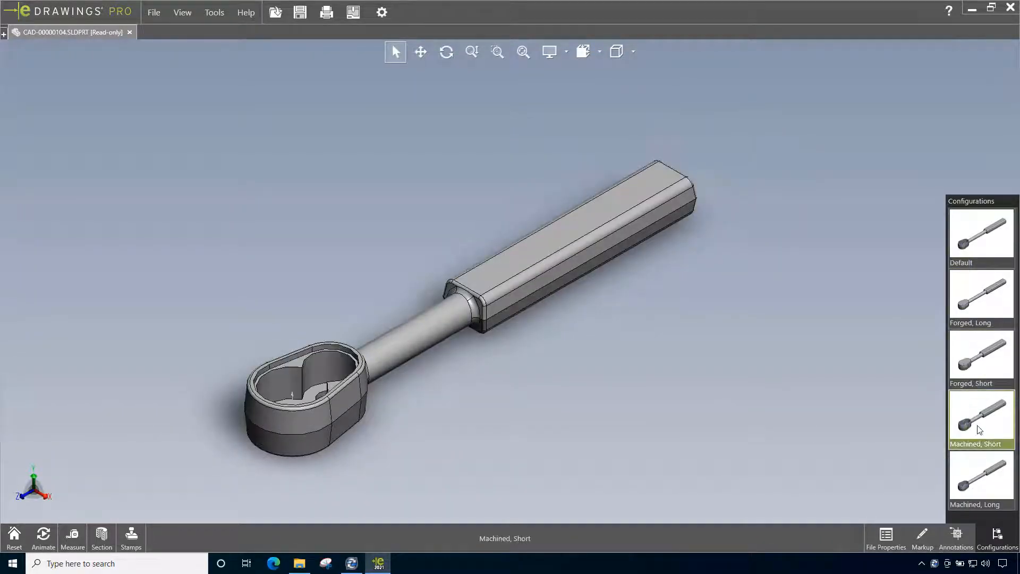
pyautogui.click(981, 481)
pyautogui.click(854, 480)
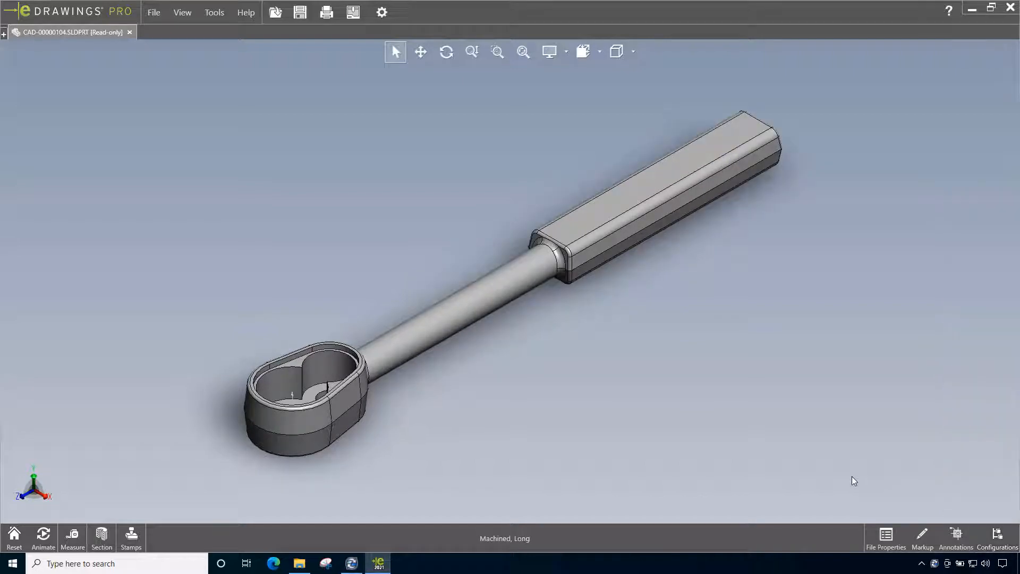
pyautogui.click(1011, 7)
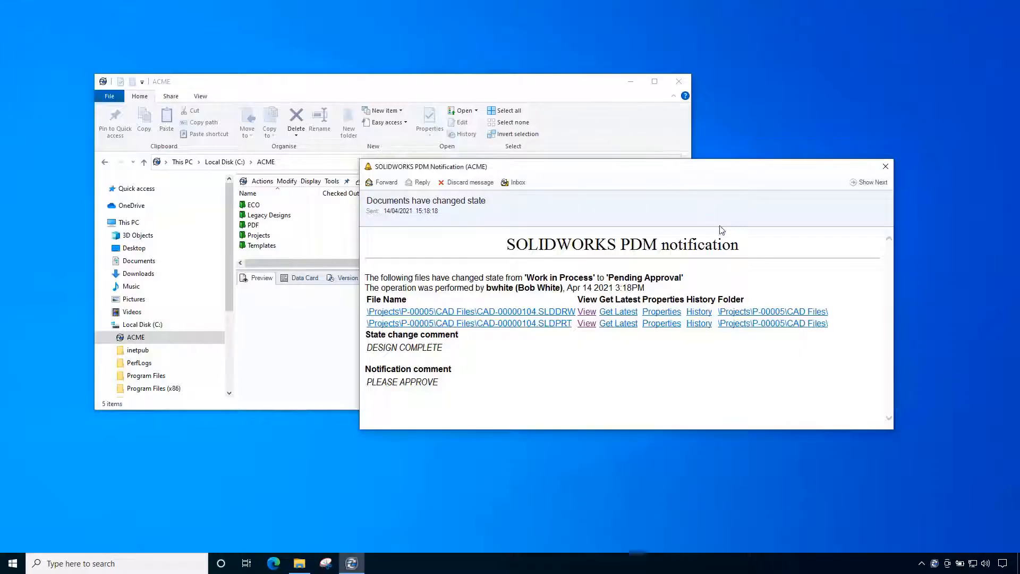
# Step: Open the P-00005 CAD Files folder maximized and auto-fit the State column to show Pending Approval
pyautogui.click(773, 312)
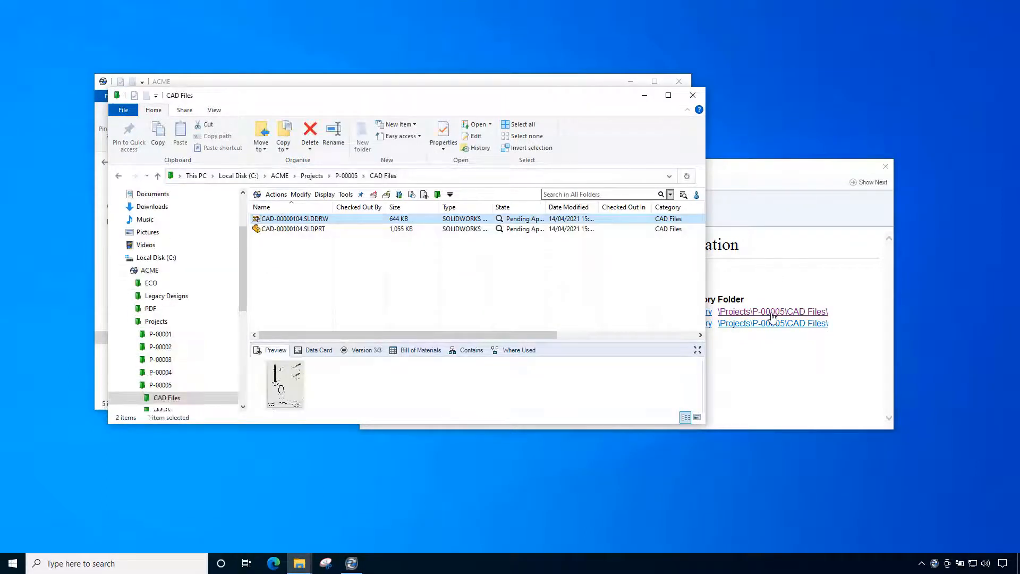
pyautogui.click(670, 97)
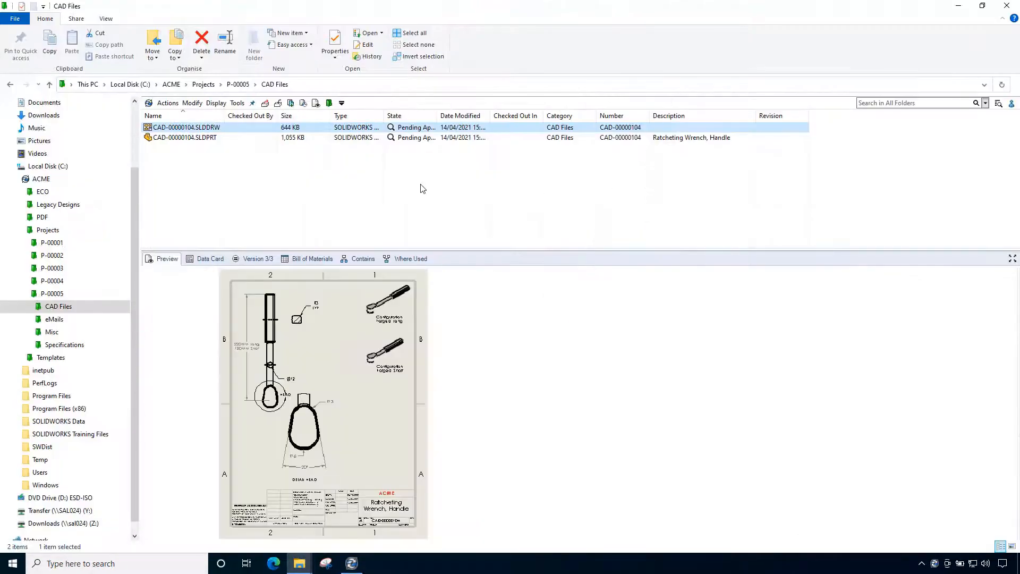
pyautogui.click(200, 138)
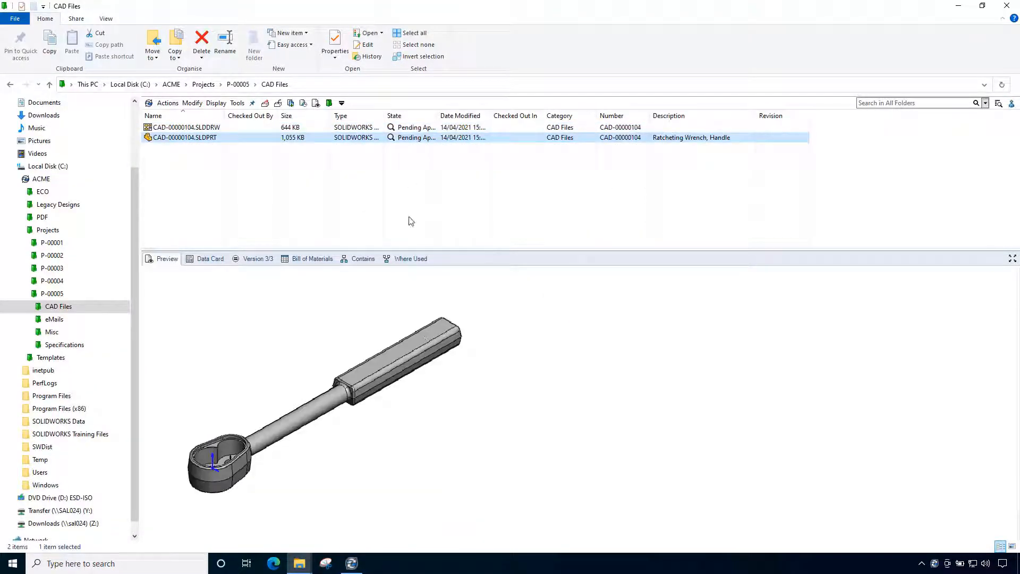
pyautogui.doubleClick(439, 115)
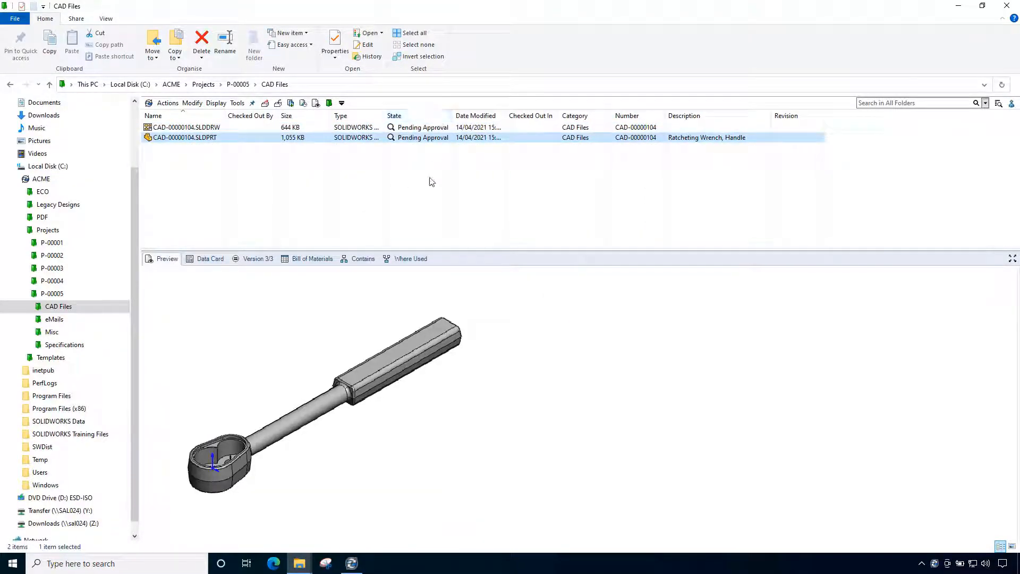
pyautogui.click(208, 129)
# Step: Release the CAD-00000104 drawing and part via Release Documents with comment 'DESIGN APPROVED'
pyautogui.rightClick(207, 132)
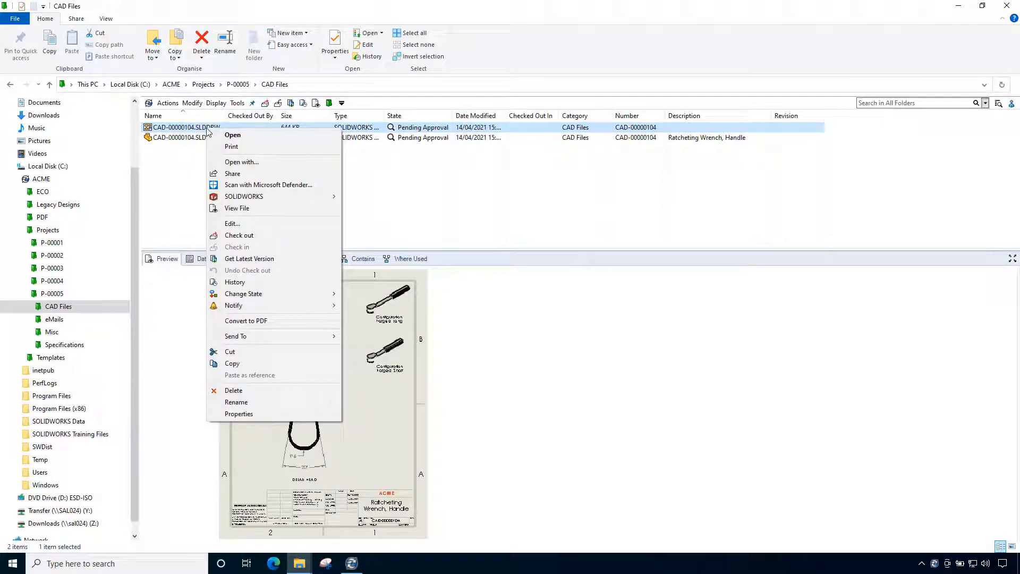
pyautogui.moveTo(302, 293)
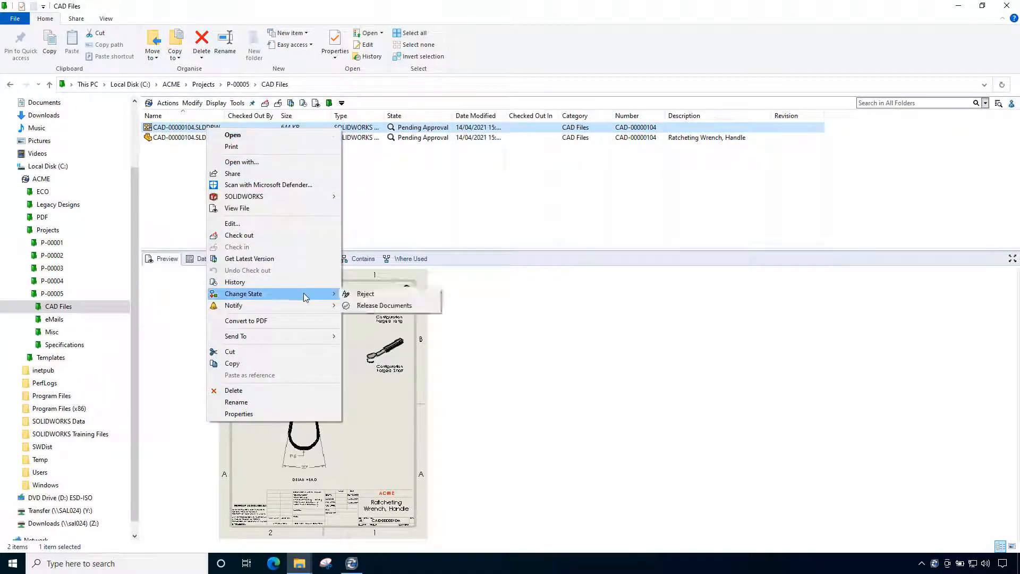
pyautogui.click(421, 310)
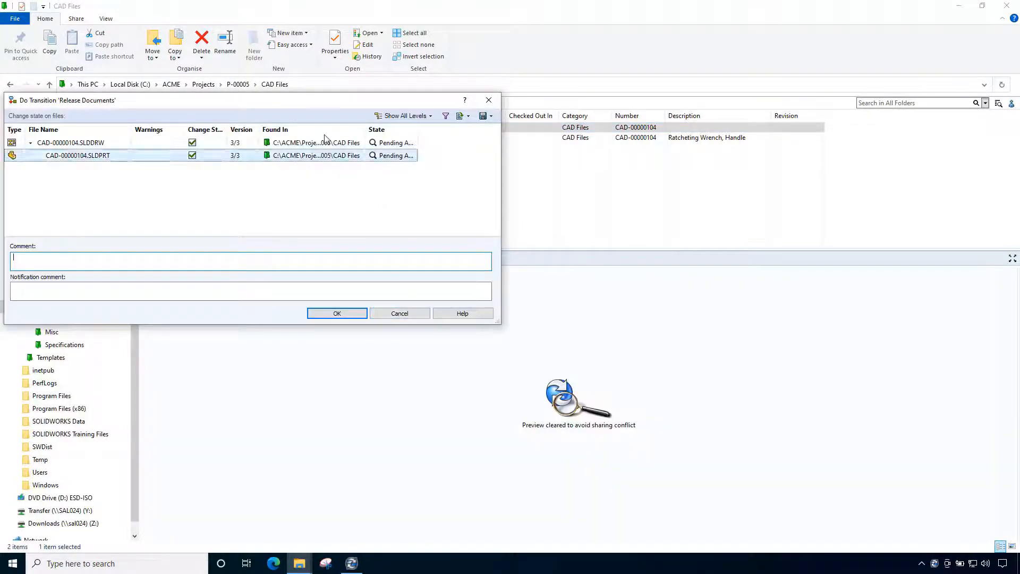
pyautogui.moveTo(312, 101); pyautogui.dragTo(478, 174)
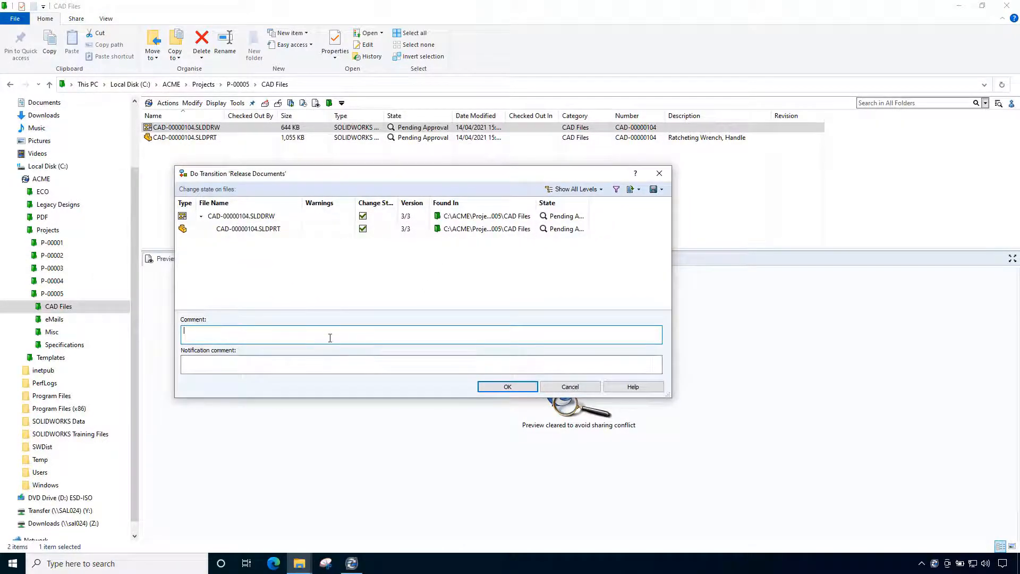
pyautogui.write('DESIGN APPROVED')
pyautogui.click(508, 388)
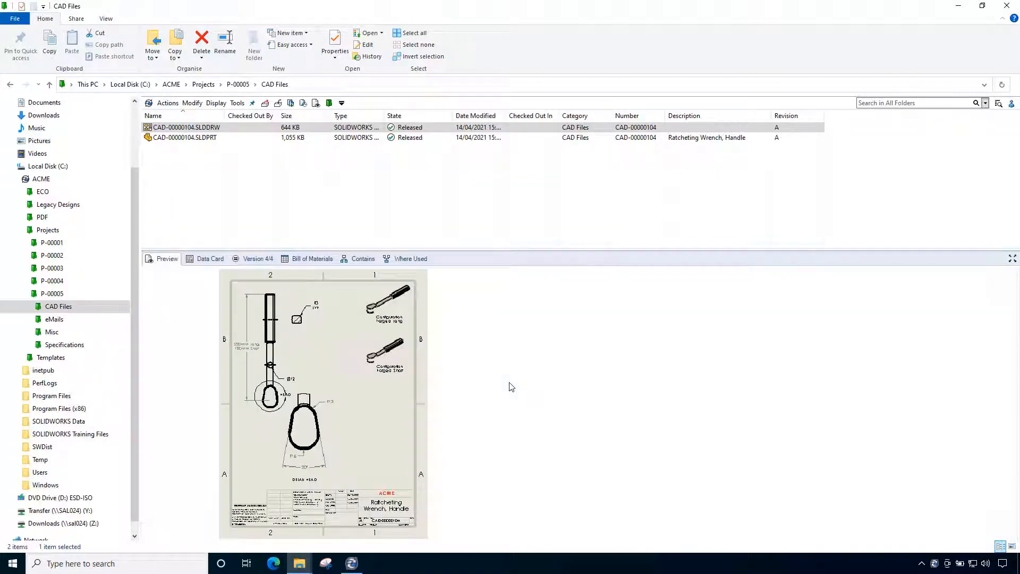
# Step: Check the drawing's data card revision, then open the part's data card showing Released, revision A
pyautogui.click(207, 262)
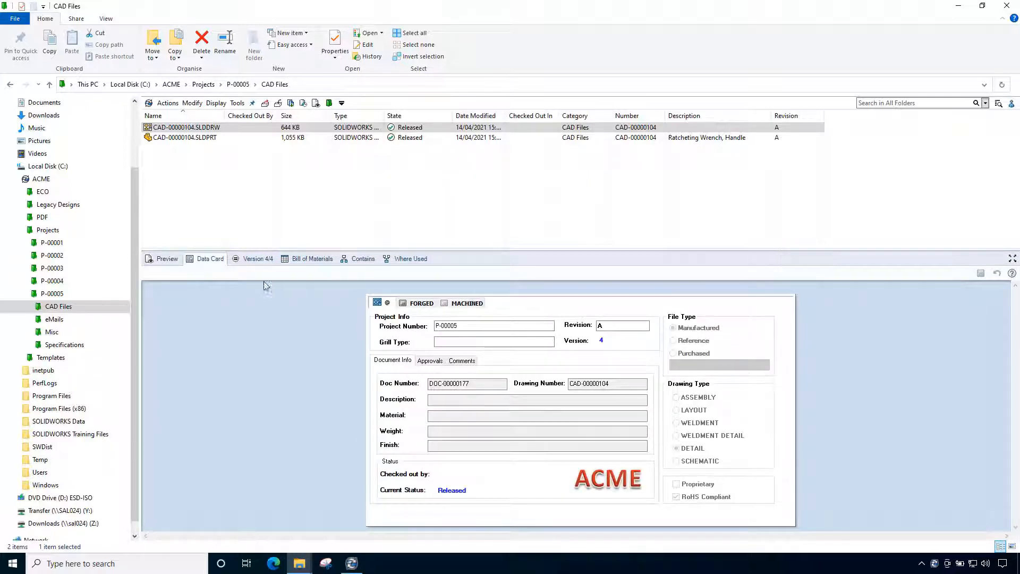
pyautogui.click(603, 326)
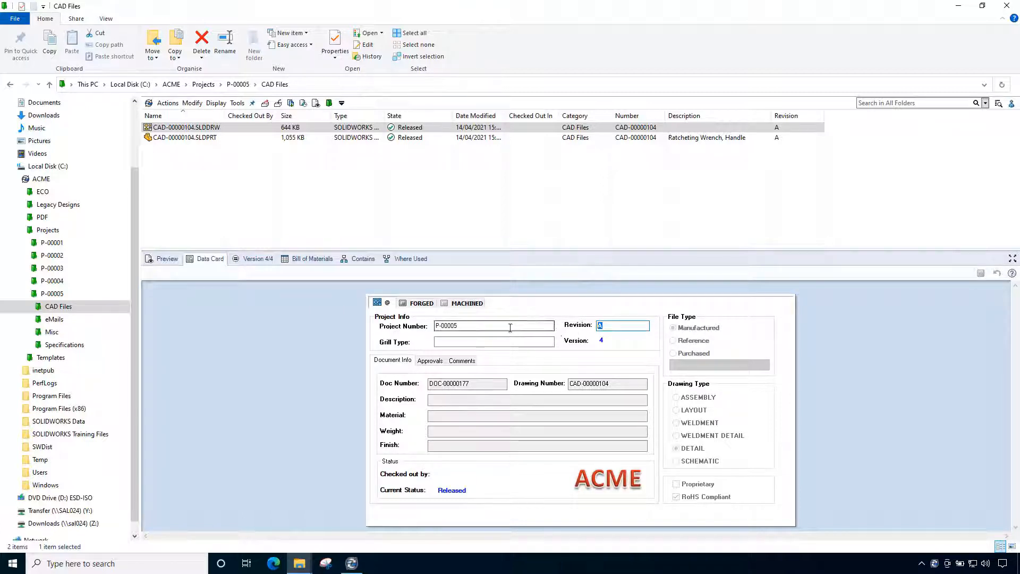
pyautogui.doubleClick(302, 137)
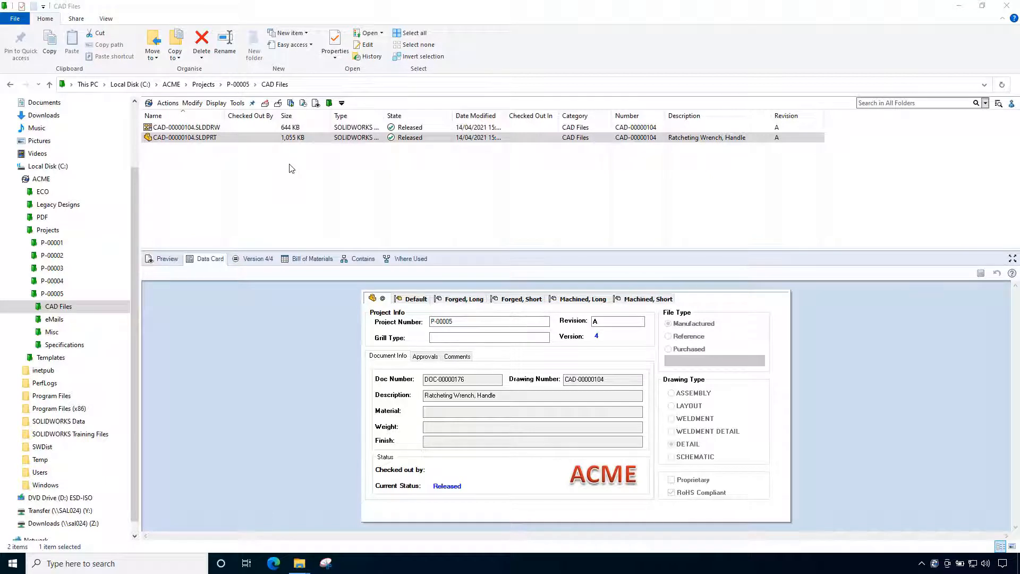
# Step: Show a maximized preview of CAD-00000104_A.pdf from the PDF folder
pyautogui.click(55, 218)
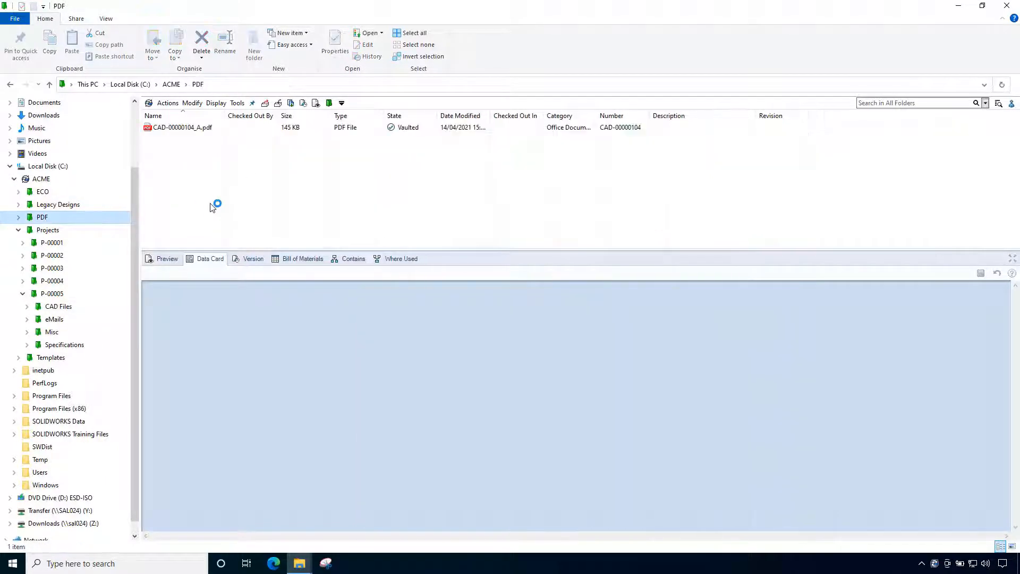
pyautogui.click(194, 128)
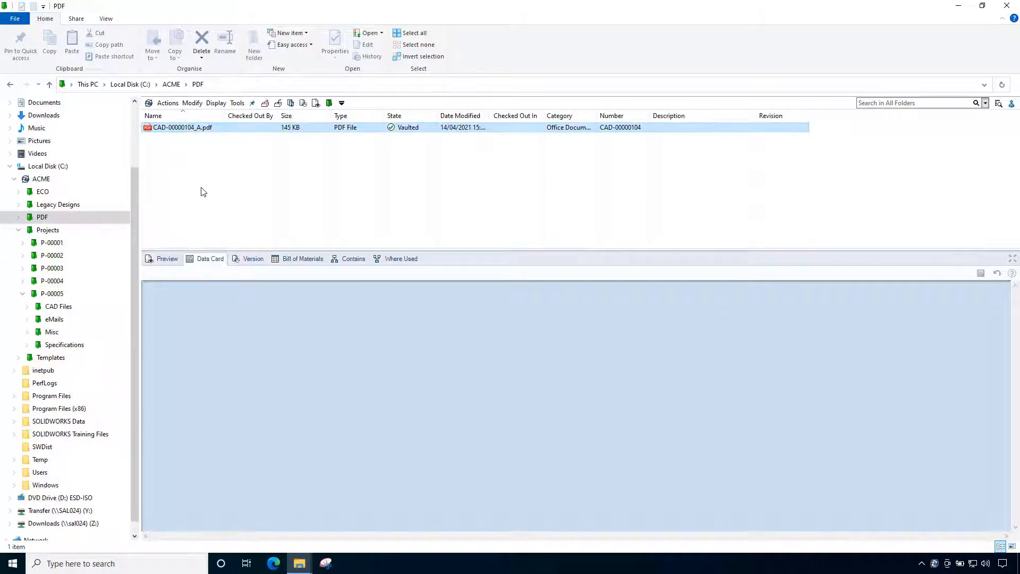
pyautogui.click(161, 259)
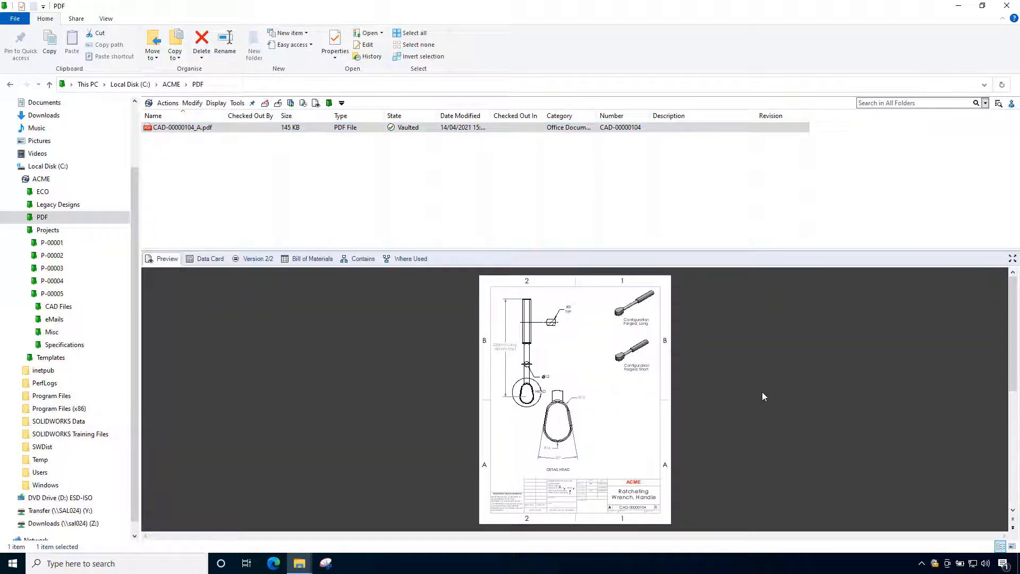
pyautogui.click(1013, 258)
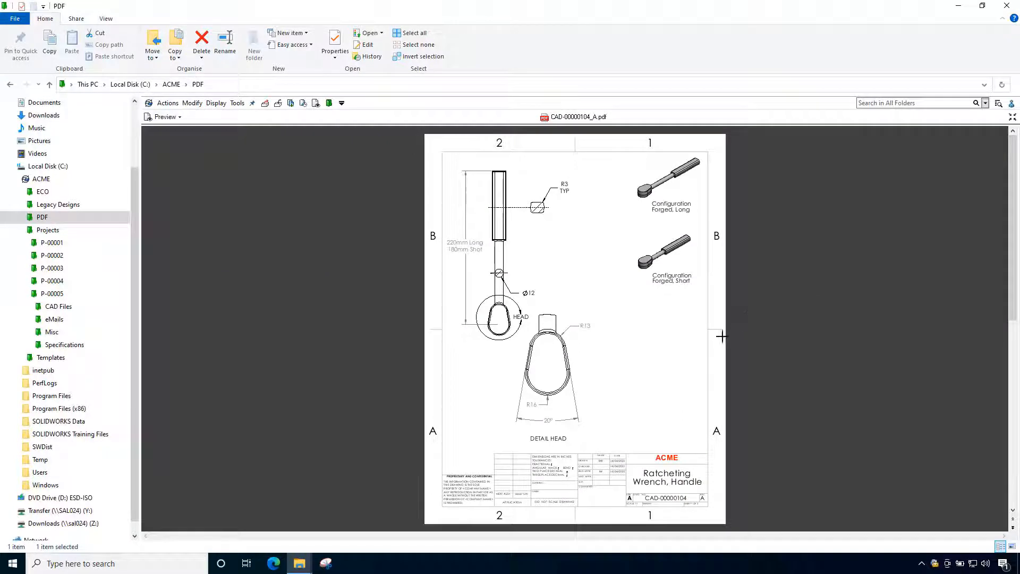
# Step: Zoom the preview into the drawing's title block approvals
pyautogui.moveTo(572, 442); pyautogui.dragTo(642, 495)
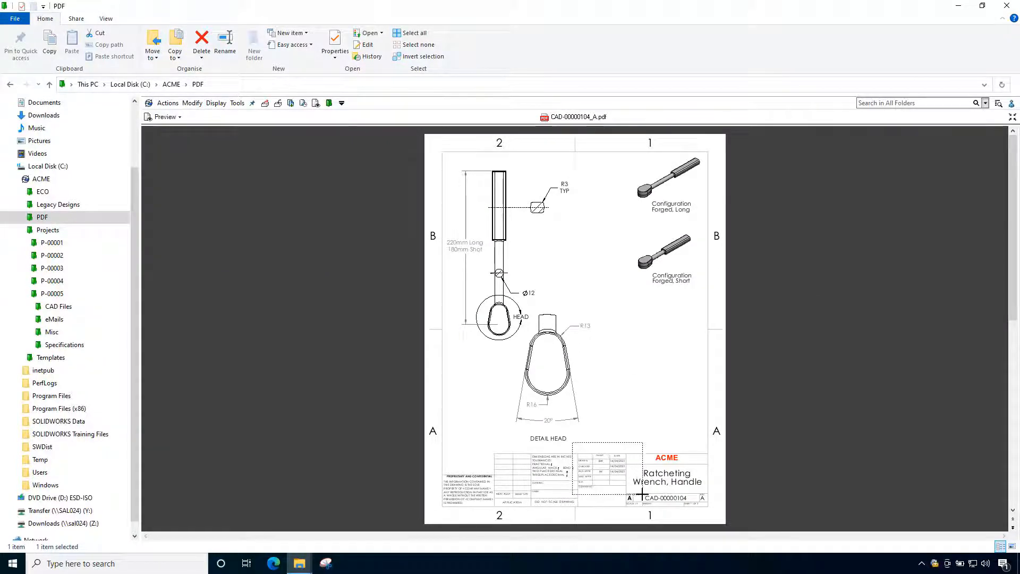
pyautogui.rightClick(656, 443)
pyautogui.moveTo(703, 503)
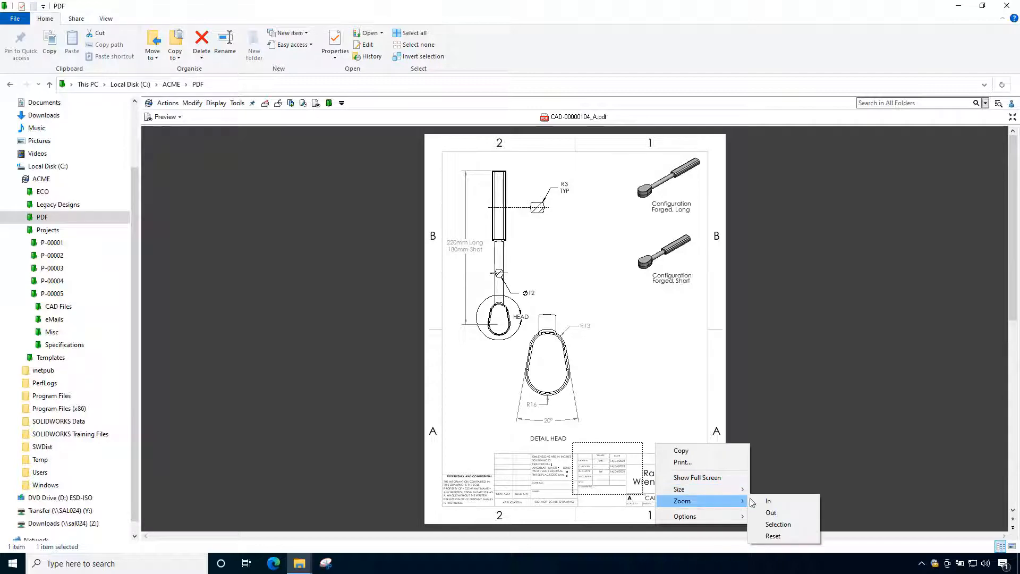
pyautogui.click(776, 524)
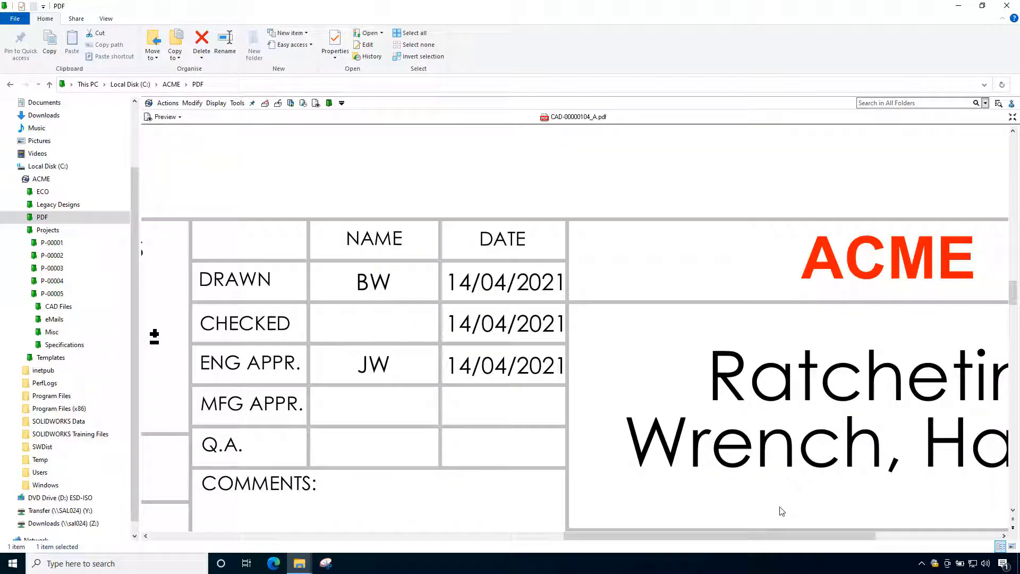
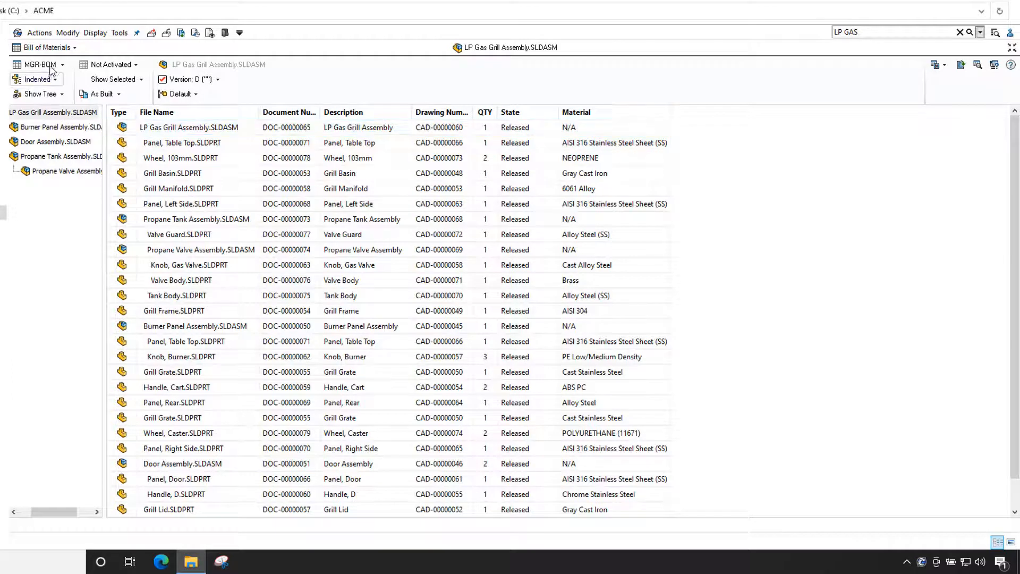
# Step: Switch the bill of materials layout to BOM, then back to MGR-BOM
pyautogui.click(53, 67)
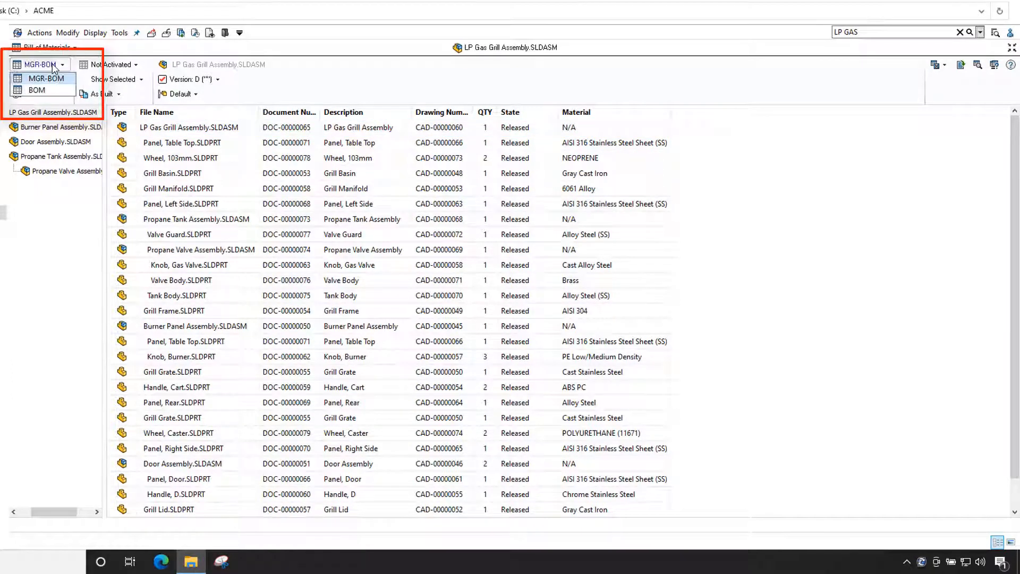
pyautogui.click(37, 90)
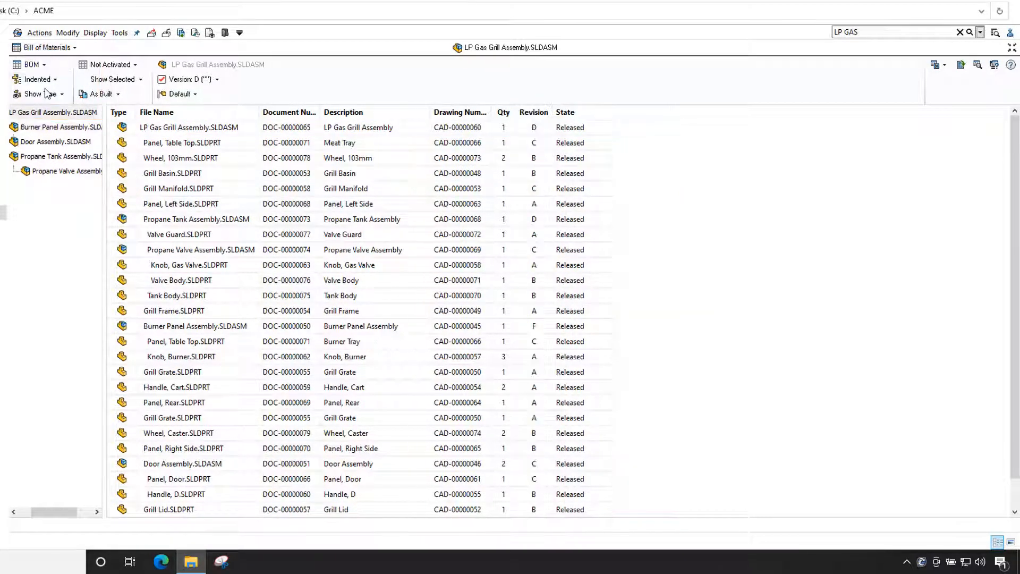
pyautogui.click(33, 64)
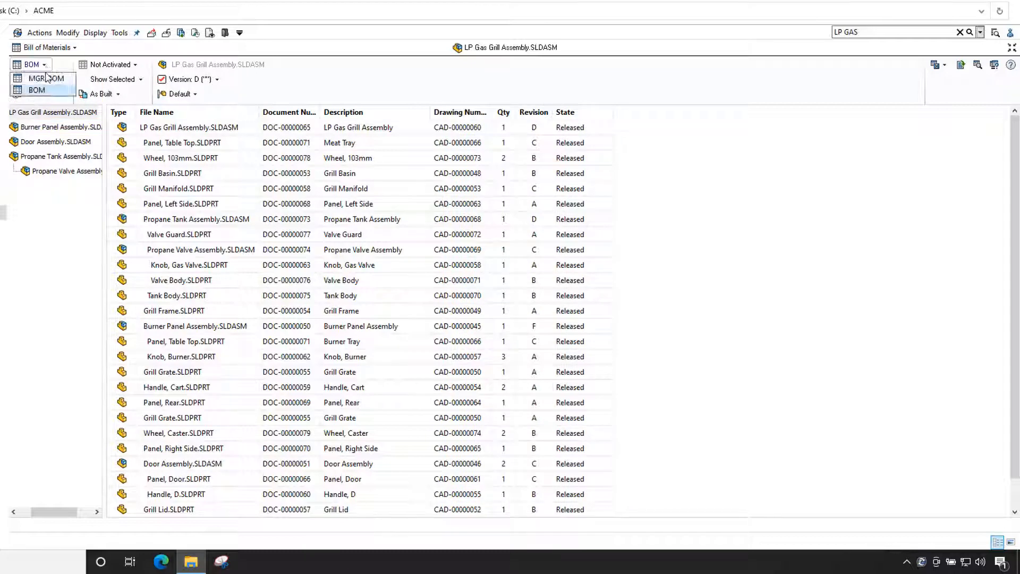
pyautogui.click(46, 80)
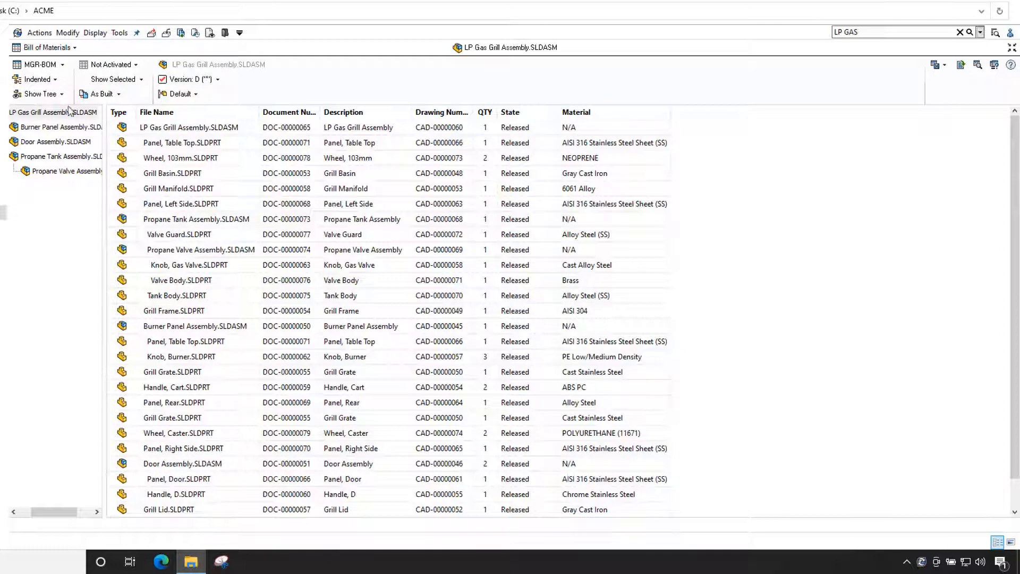
# Step: Widen the tree and view each sub-assembly's components, ending on Propane Valve Assembly
pyautogui.moveTo(104, 186); pyautogui.dragTo(186, 186)
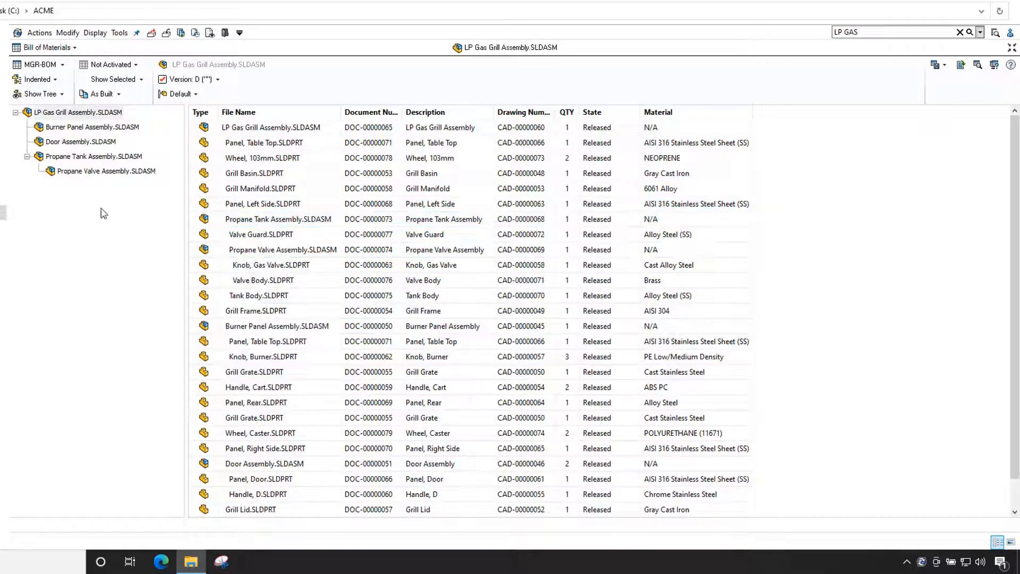
pyautogui.click(62, 129)
pyautogui.click(72, 141)
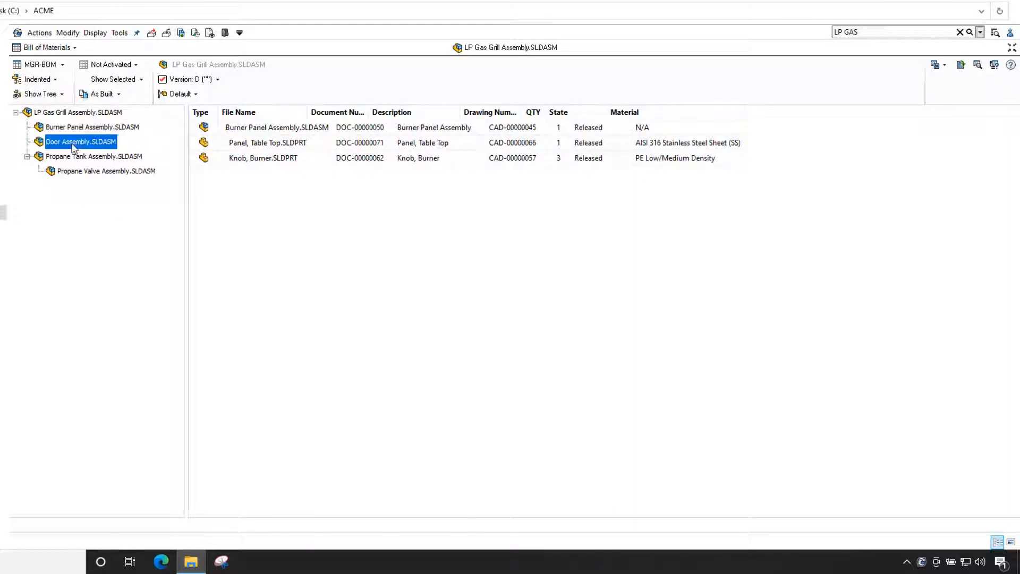
pyautogui.click(78, 157)
pyautogui.click(86, 172)
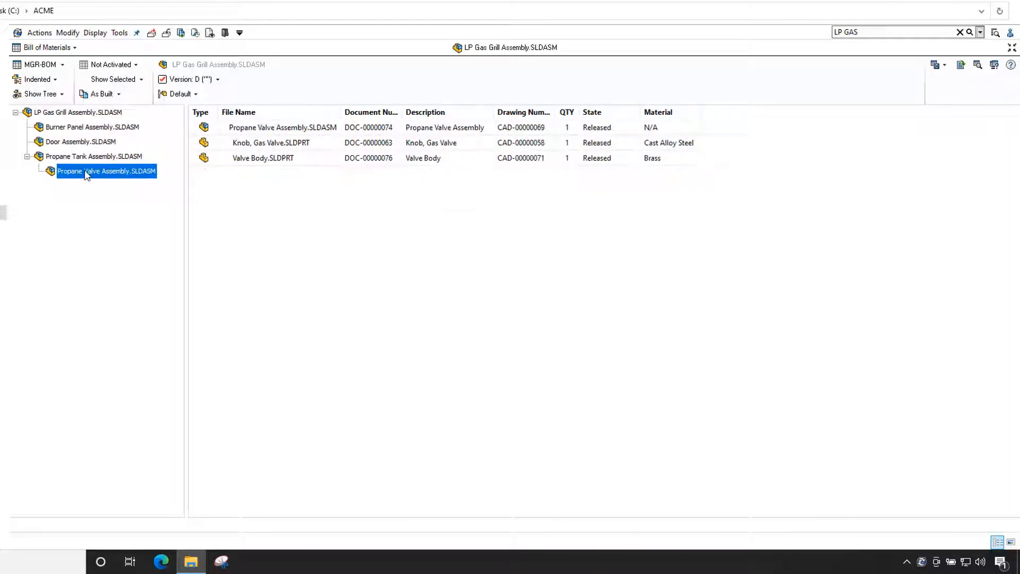
pyautogui.click(1012, 47)
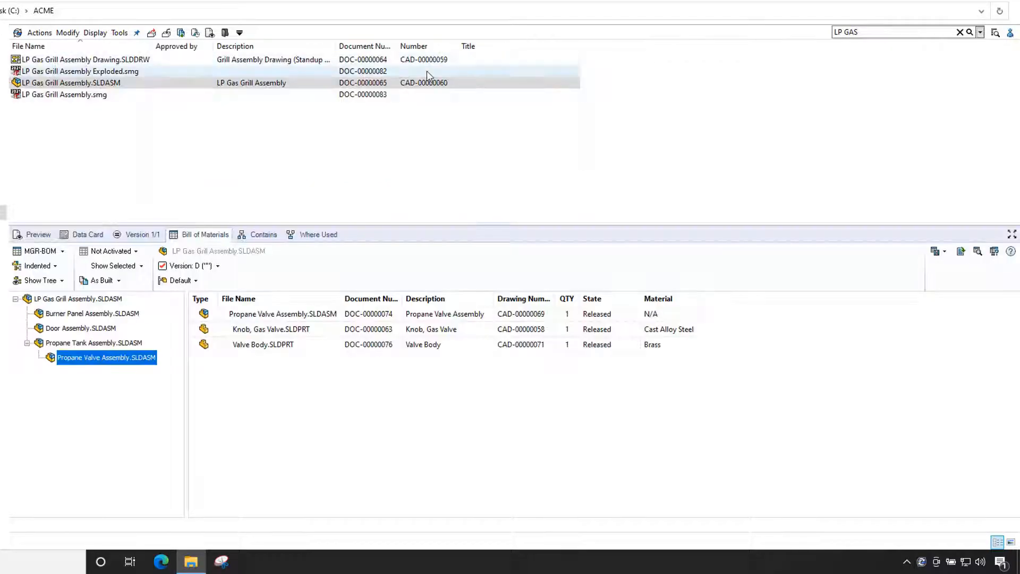
# Step: Preview LP Gas Grill Assembly Drawing.SLDDRW maximized on its parts table, then return to its BOM
pyautogui.click(133, 61)
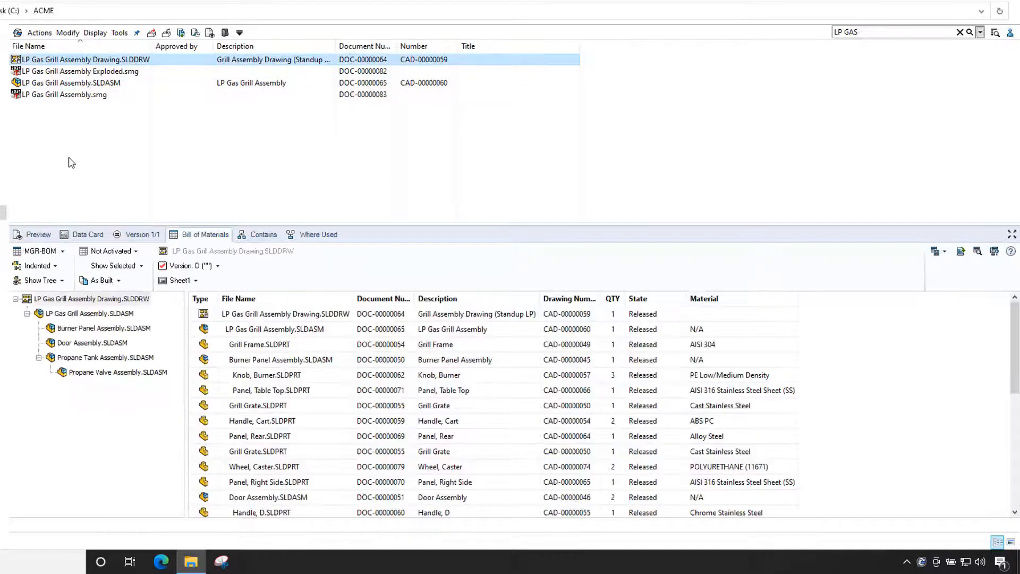
pyautogui.click(37, 237)
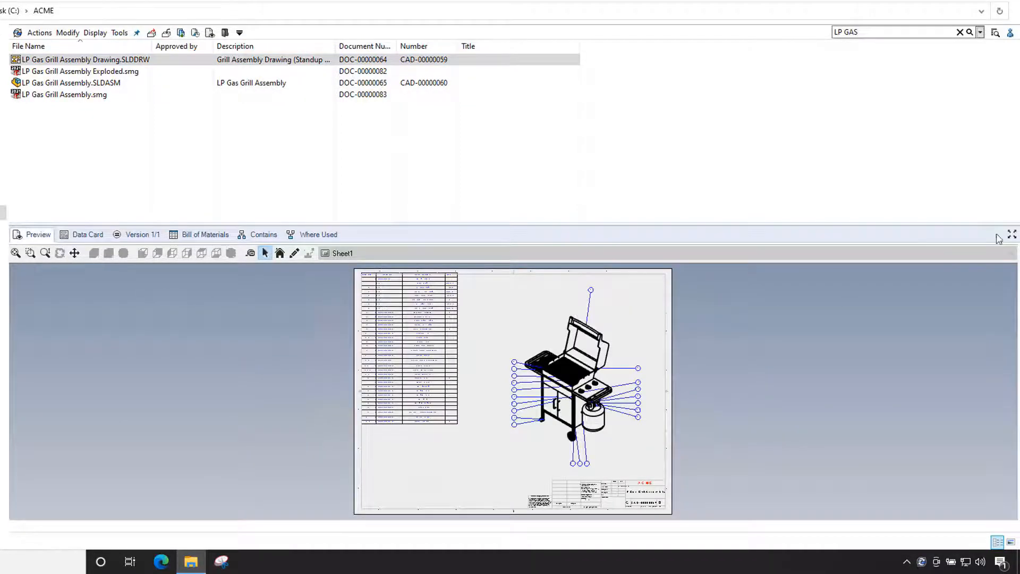
pyautogui.click(1012, 235)
pyautogui.scroll(1, 347, 211)
pyautogui.scroll(-4, 367, 217)
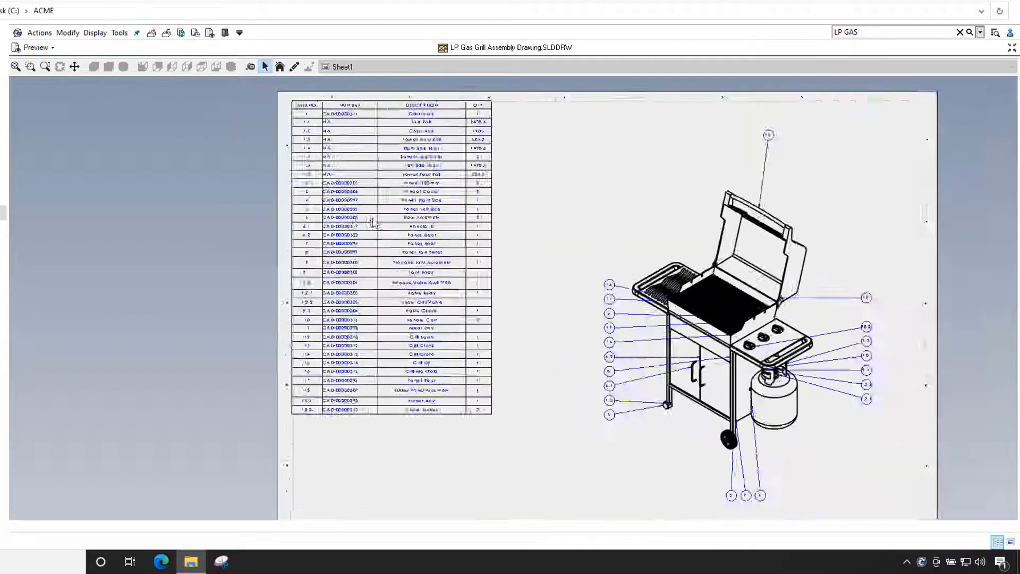
pyautogui.scroll(-1, 416, 226)
pyautogui.moveTo(446, 173)
pyautogui.mouseDown(button='middle')
pyautogui.moveTo(417, 333)
pyautogui.moveTo(417, 321)
pyautogui.mouseUp(button='middle')
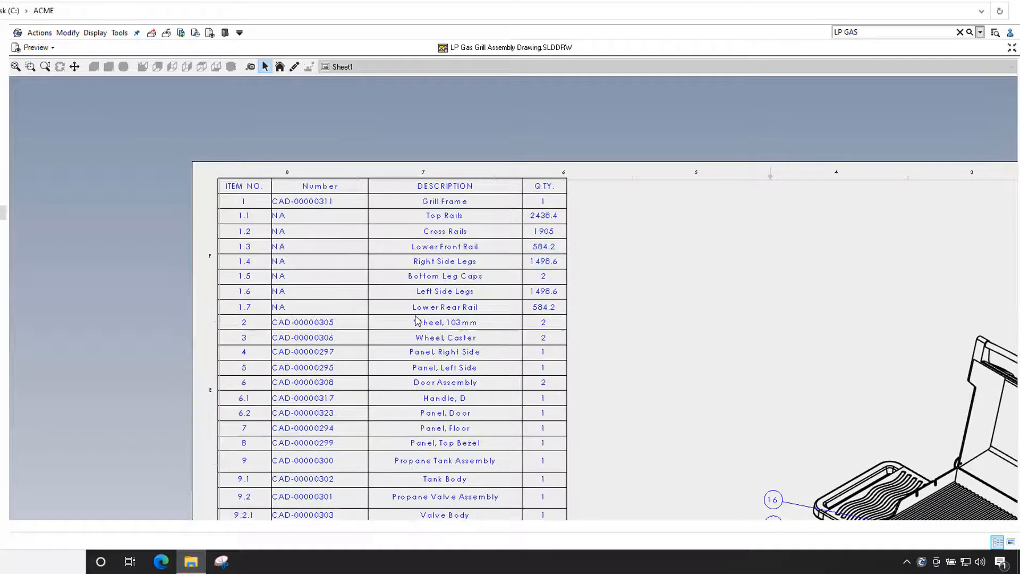
pyautogui.moveTo(420, 268)
pyautogui.mouseDown(button='middle')
pyautogui.moveTo(420, 96)
pyautogui.moveTo(439, 250)
pyautogui.mouseUp(button='middle')
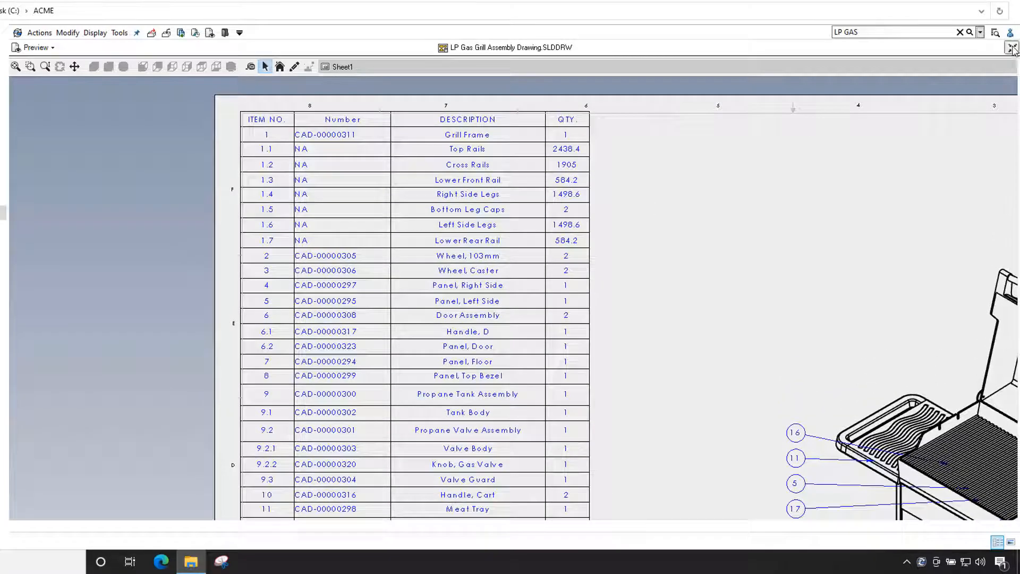
pyautogui.click(1012, 47)
pyautogui.click(200, 237)
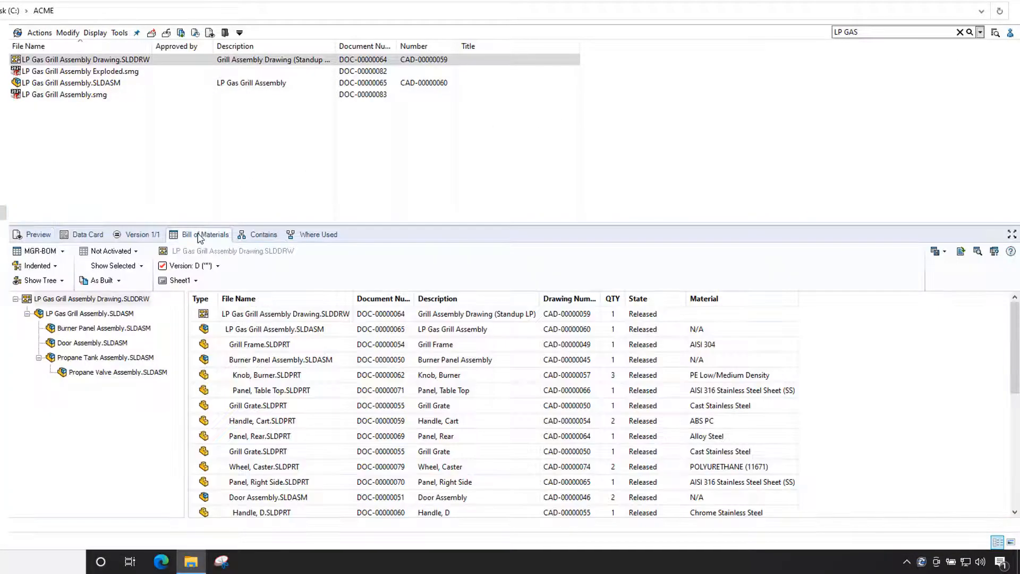
# Step: Load 'LP Gas Grill Assembly Drawing.SLDDRW: Bill of Materials1' and maximize it
pyautogui.click(60, 252)
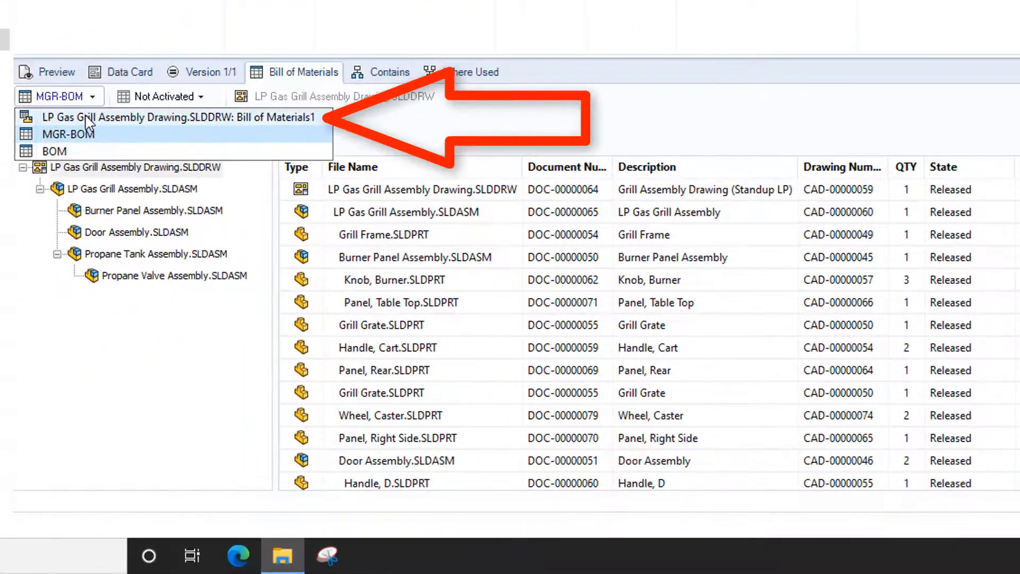
pyautogui.click(86, 118)
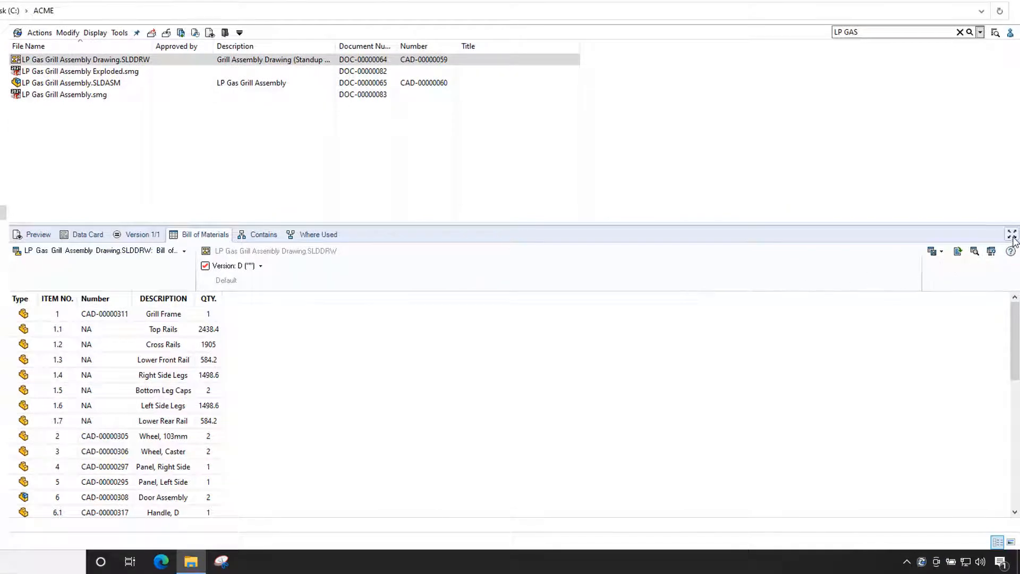
pyautogui.click(1012, 234)
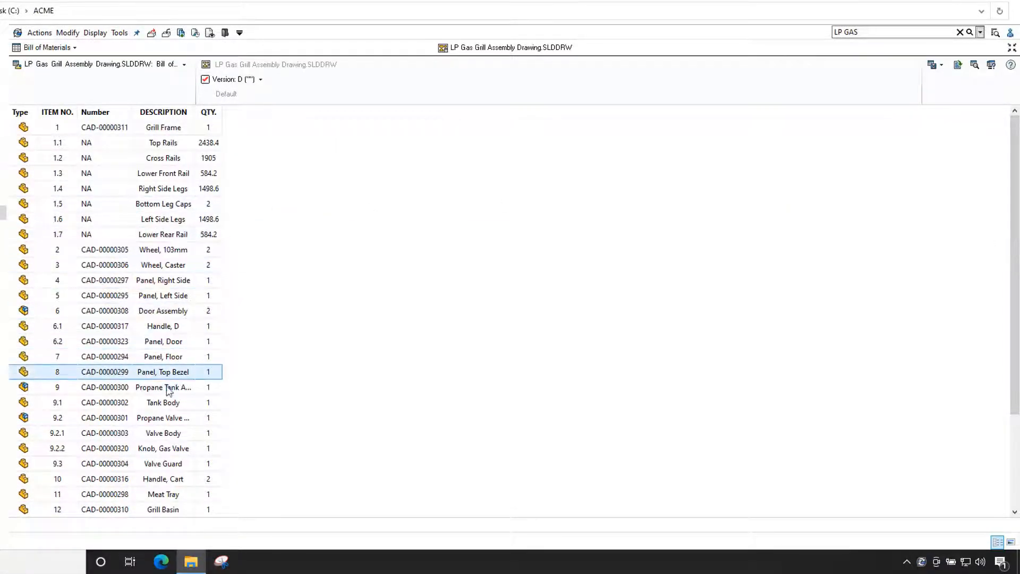
pyautogui.moveTo(23, 339)
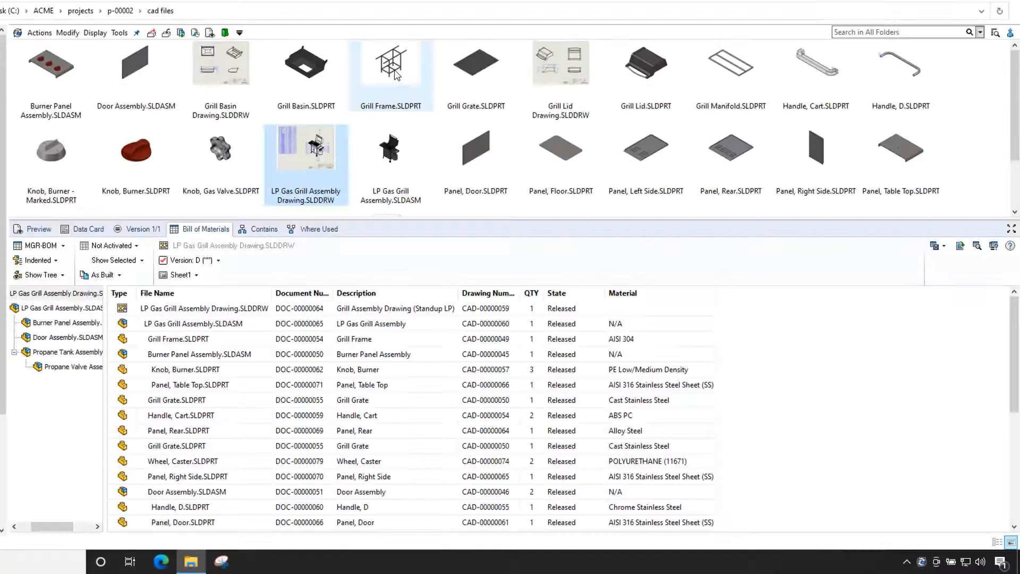
# Step: Show Grill Frame.SLDPRT's Weldment Cut List, widening the Length column
pyautogui.click(393, 69)
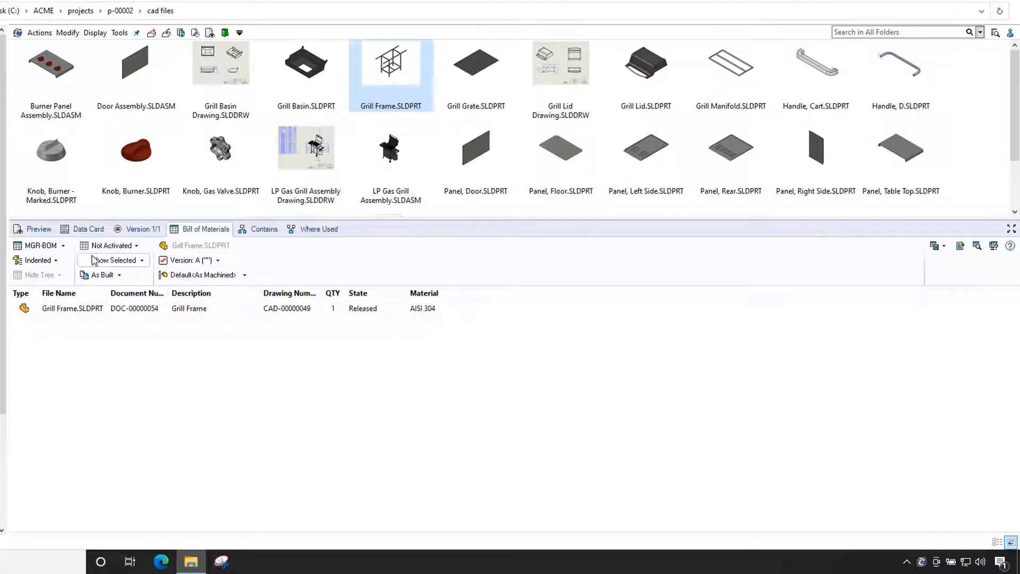
pyautogui.click(63, 245)
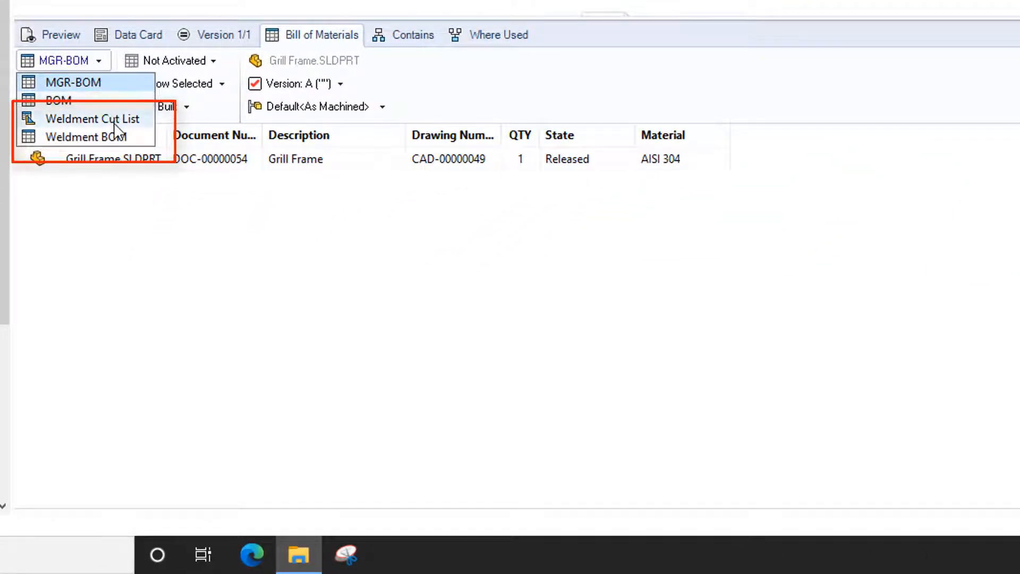
pyautogui.click(92, 119)
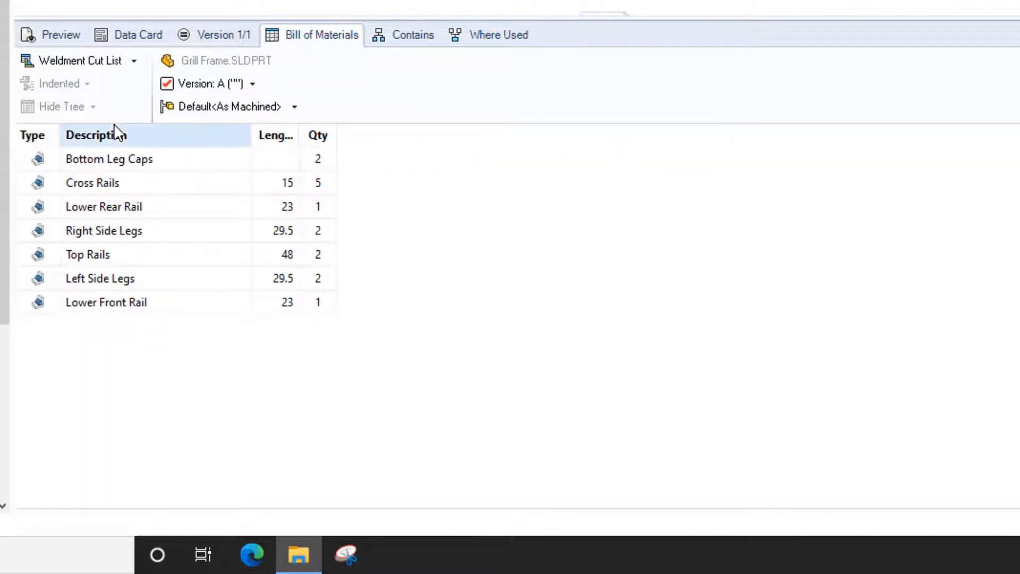
pyautogui.click(319, 159)
pyautogui.doubleClick(300, 136)
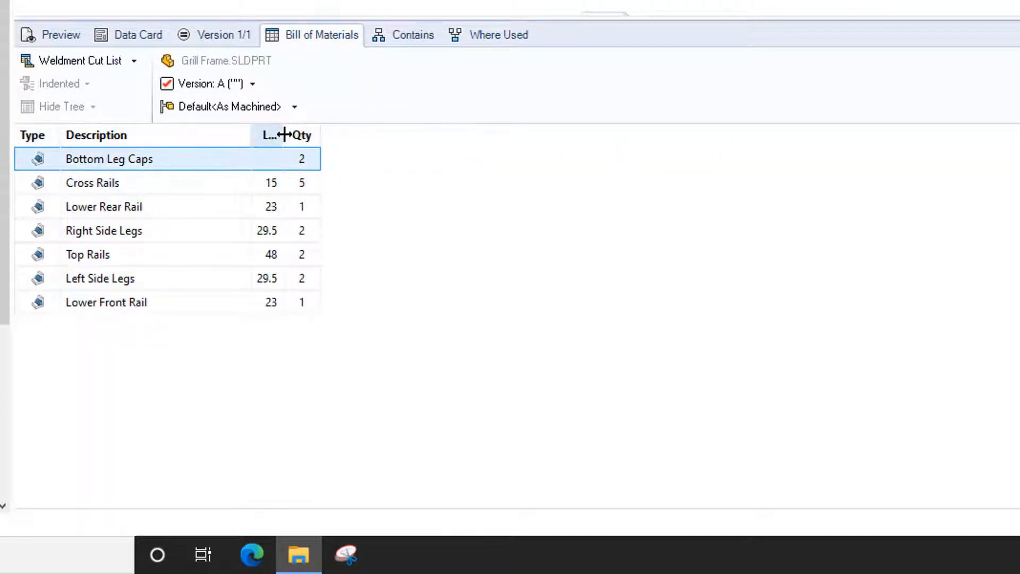
pyautogui.moveTo(282, 135); pyautogui.dragTo(319, 136)
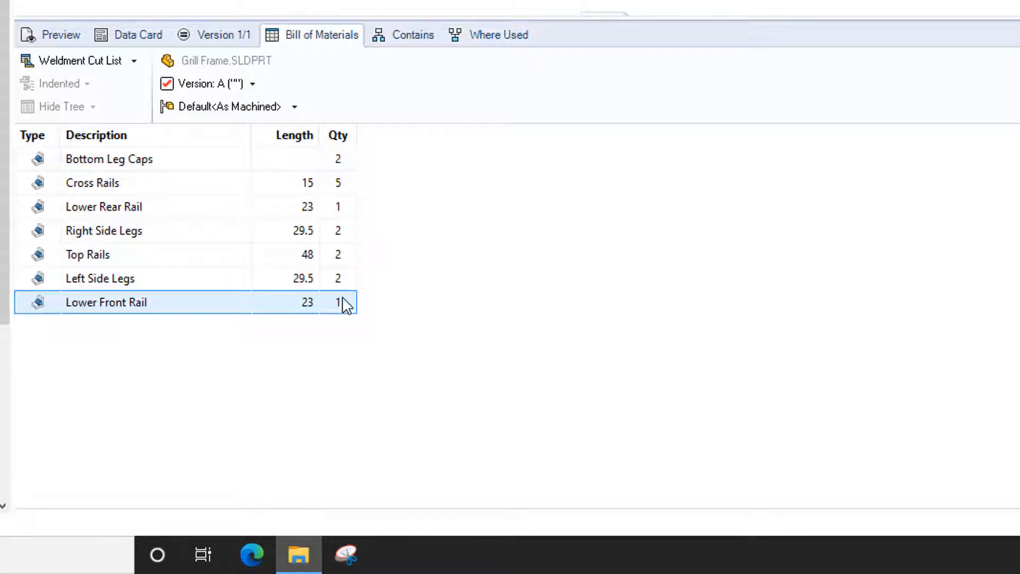
# Step: Check the Weldment BOM's Reference Count, then switch back to the Weldment Cut List
pyautogui.click(80, 60)
pyautogui.click(80, 135)
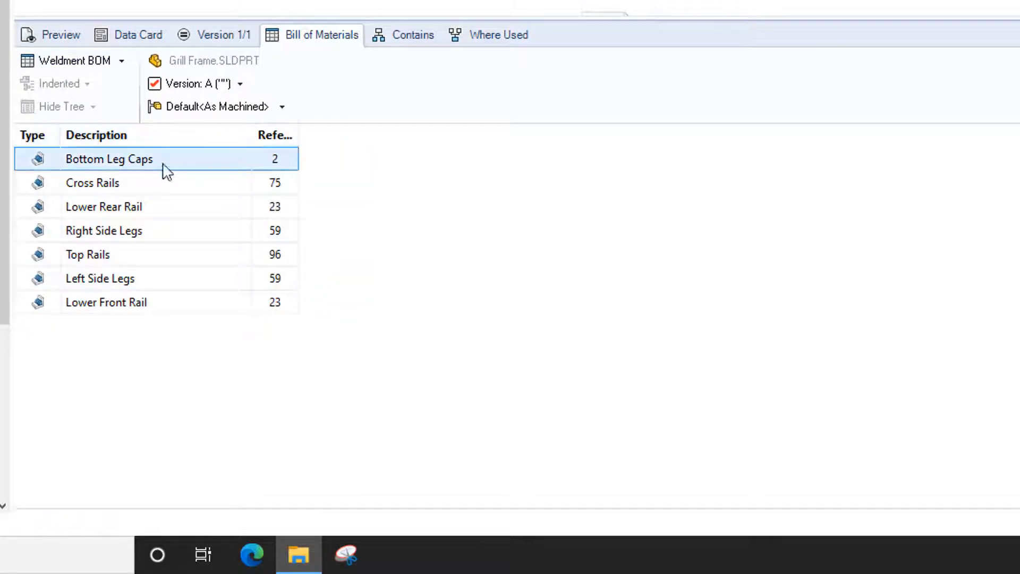
pyautogui.moveTo(298, 136); pyautogui.dragTo(376, 166)
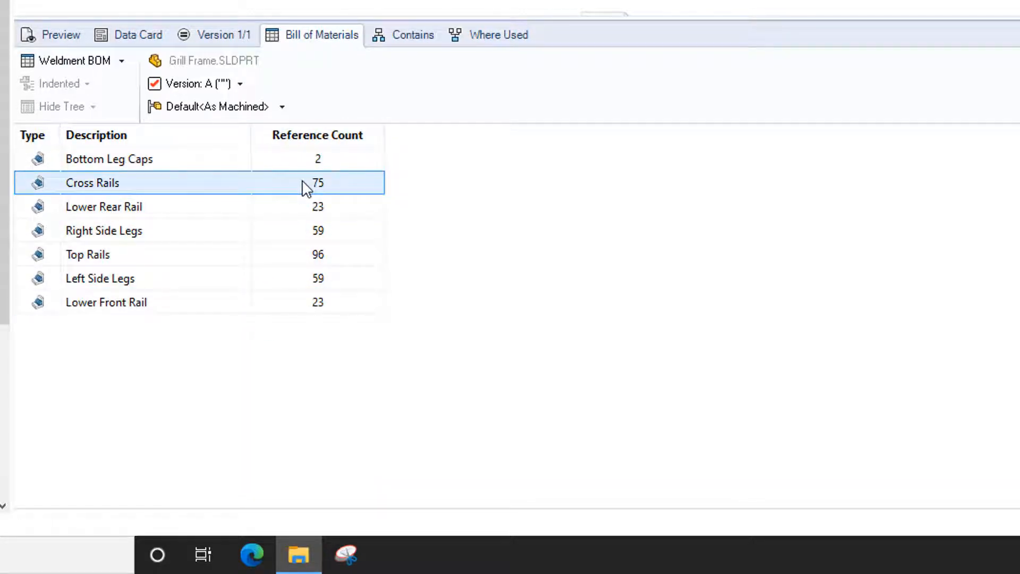
pyautogui.click(116, 62)
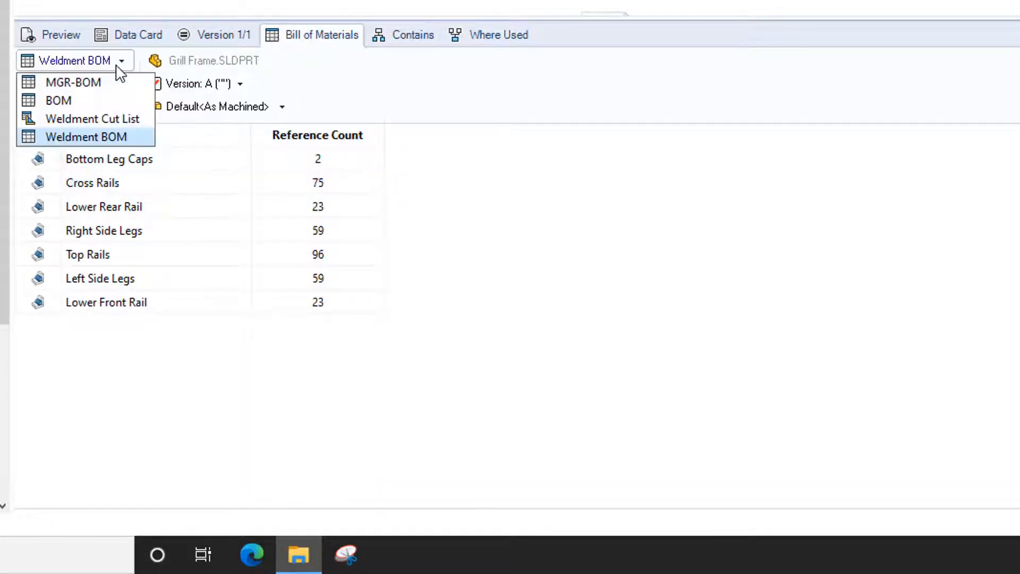
pyautogui.click(133, 119)
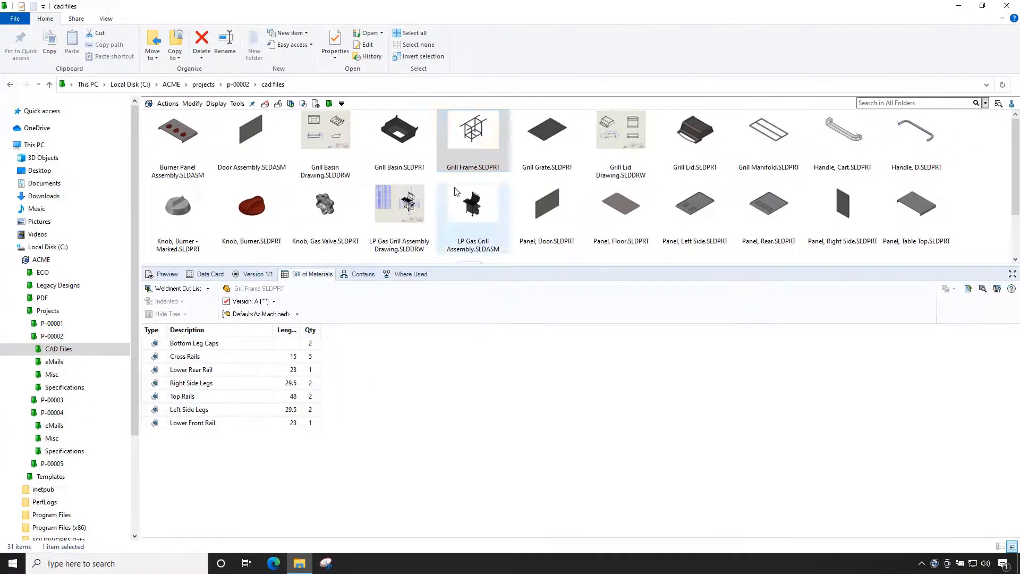
pyautogui.rightClick(472, 133)
# Step: Open Grill Frame.SLDPRT in eDrawings and measure the top cross-member at 15 in
pyautogui.click(488, 212)
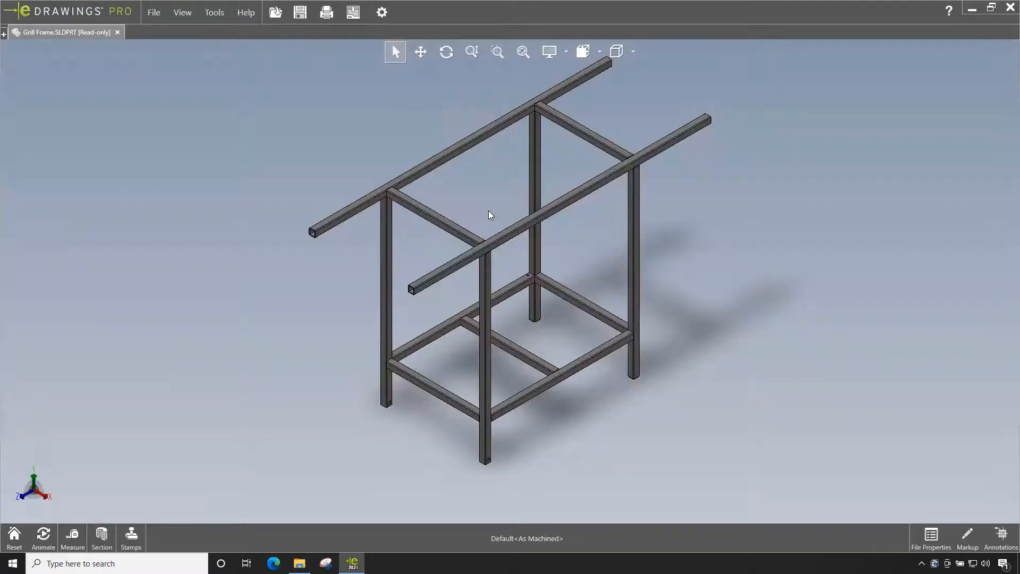
pyautogui.click(72, 536)
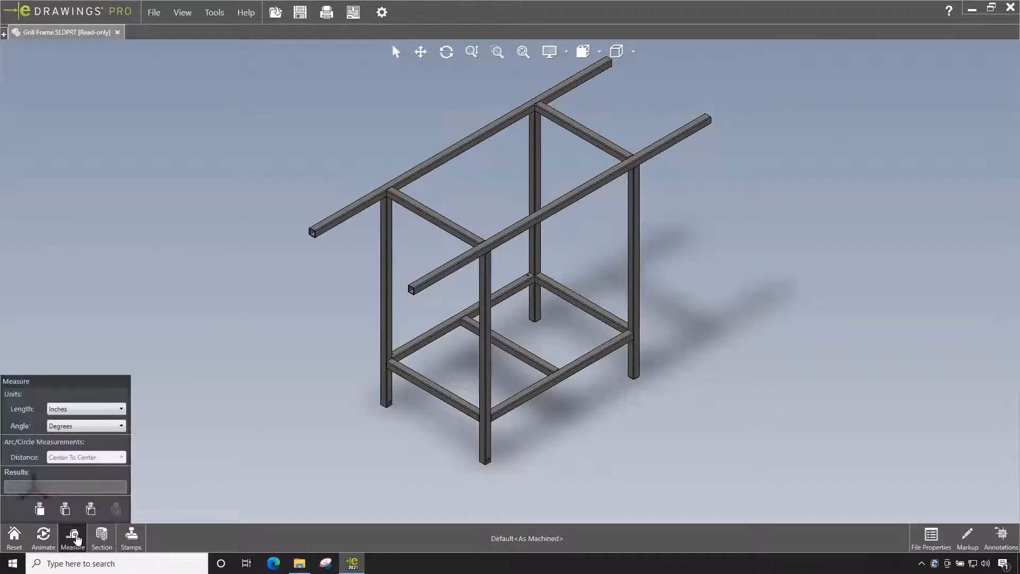
pyautogui.click(401, 205)
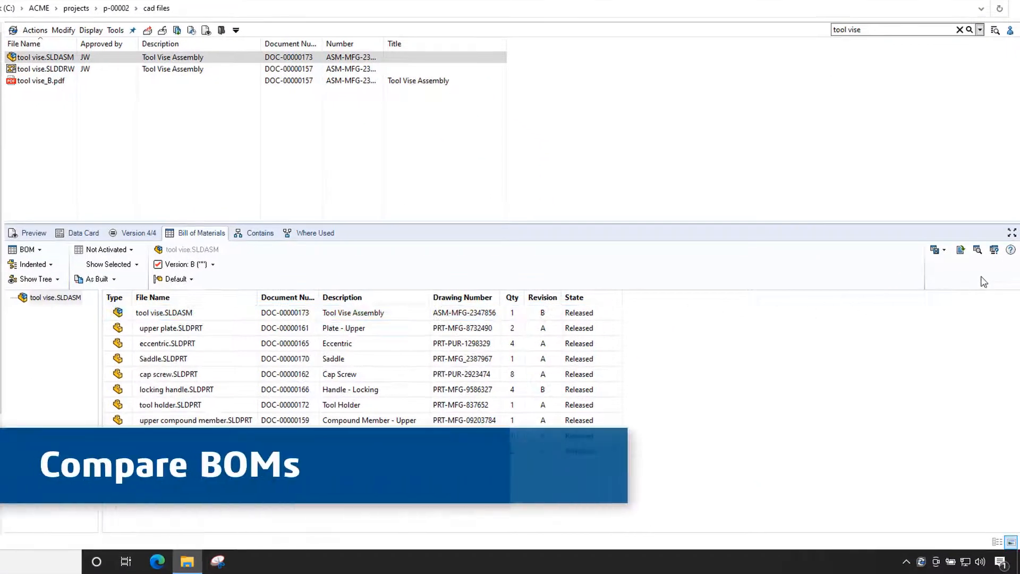
# Step: Compare the tool vise BOM against version A, flagging modified items as B[A]
pyautogui.click(994, 249)
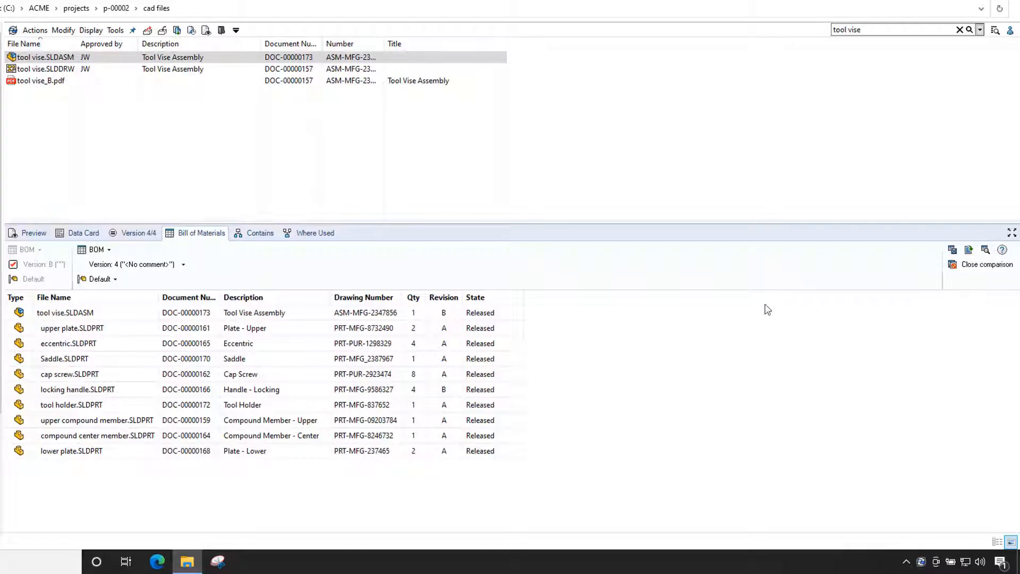
pyautogui.click(155, 265)
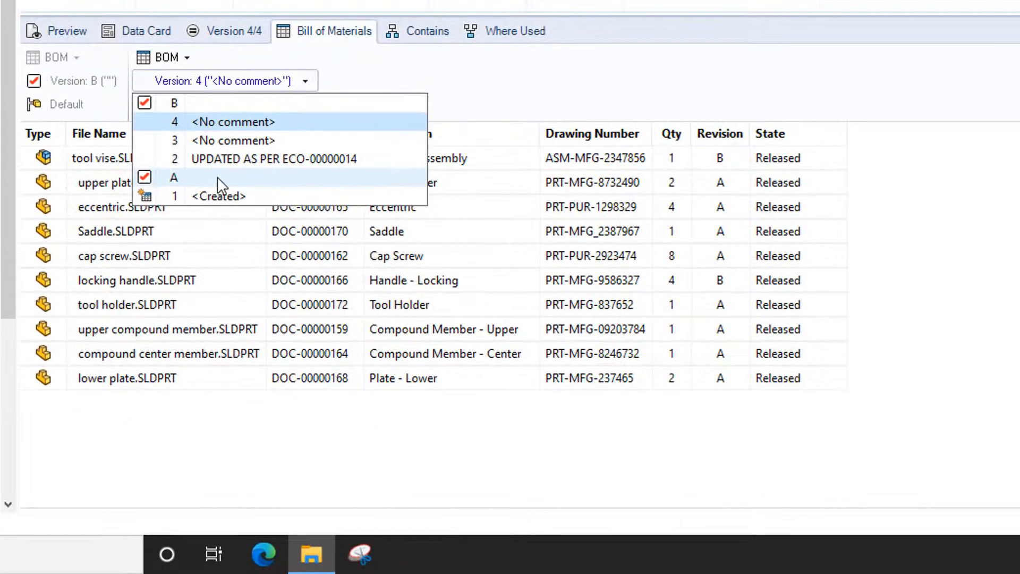
pyautogui.click(220, 185)
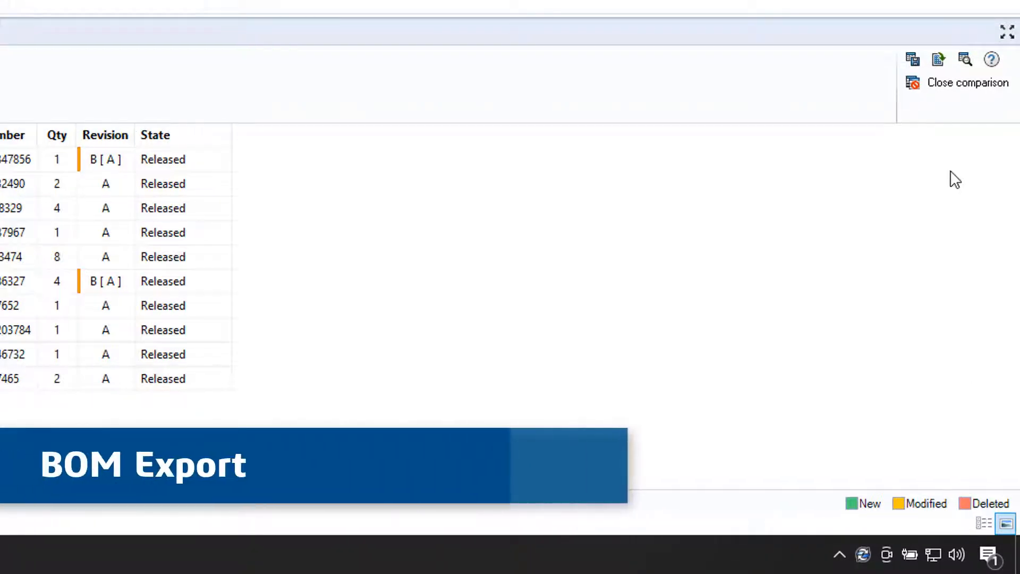
# Step: Open the compared BOM in Excel as tmp2.csv without a Level column, autofitting all columns
pyautogui.click(940, 60)
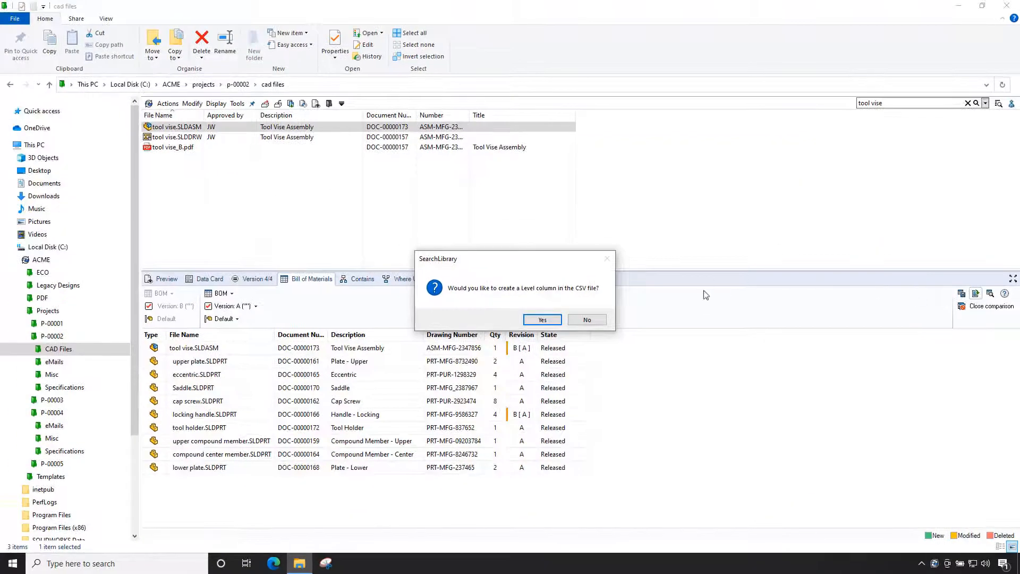
pyautogui.click(596, 320)
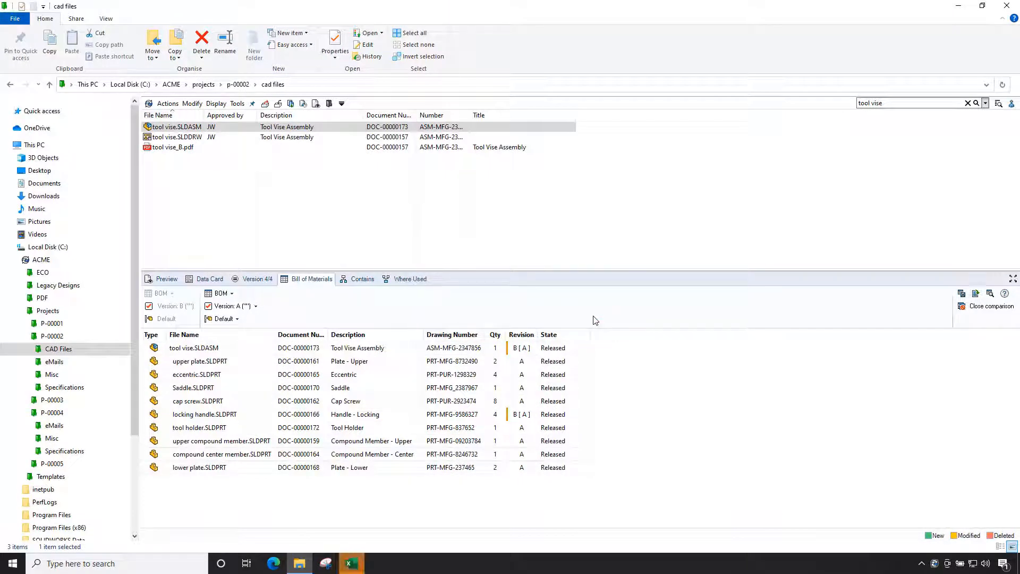
pyautogui.click(351, 563)
pyautogui.click(118, 241)
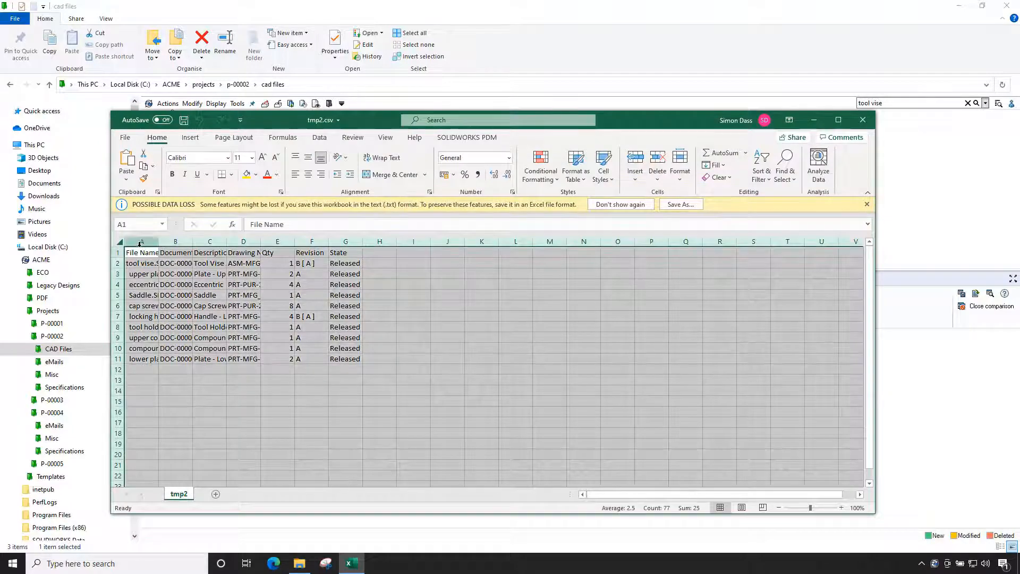
pyautogui.doubleClick(159, 242)
pyautogui.click(274, 371)
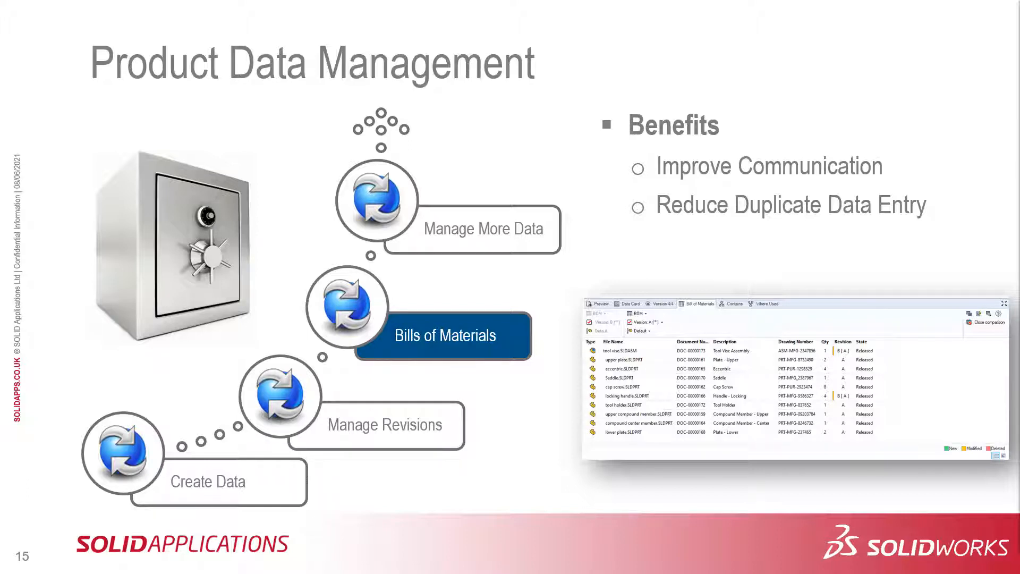
# Step: Advance past slide 15, then open the vault's Legacy Designs folder
pyautogui.press('Right')
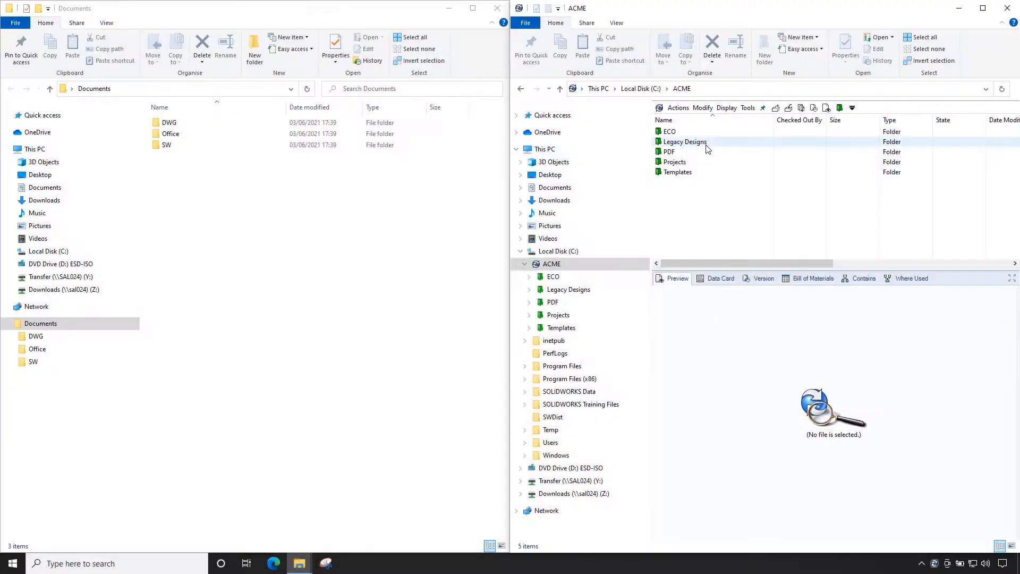
pyautogui.doubleClick(706, 145)
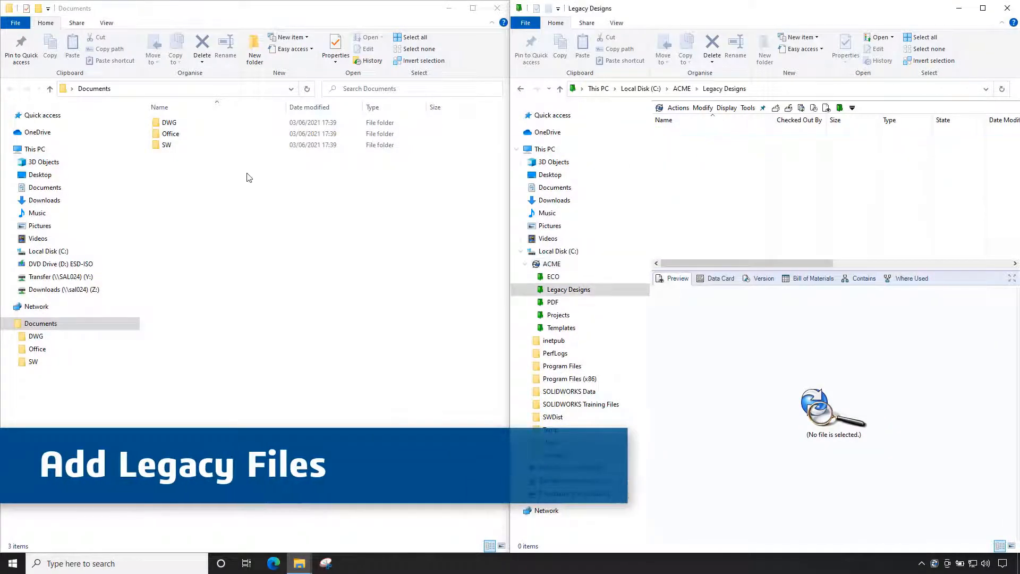
# Step: Copy the SW folder from Documents into Legacy Designs and check in all its files
pyautogui.doubleClick(166, 145)
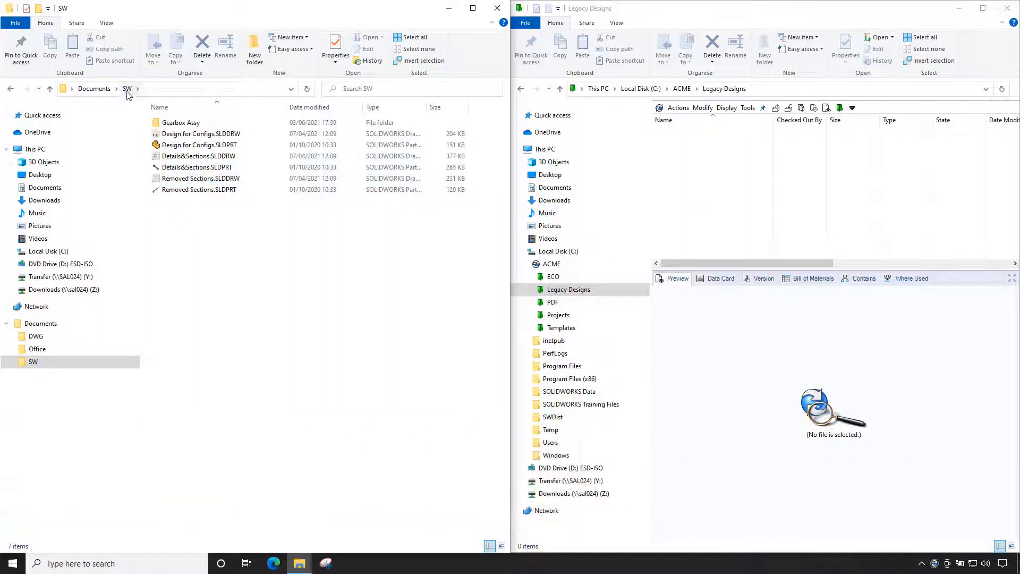
pyautogui.click(110, 91)
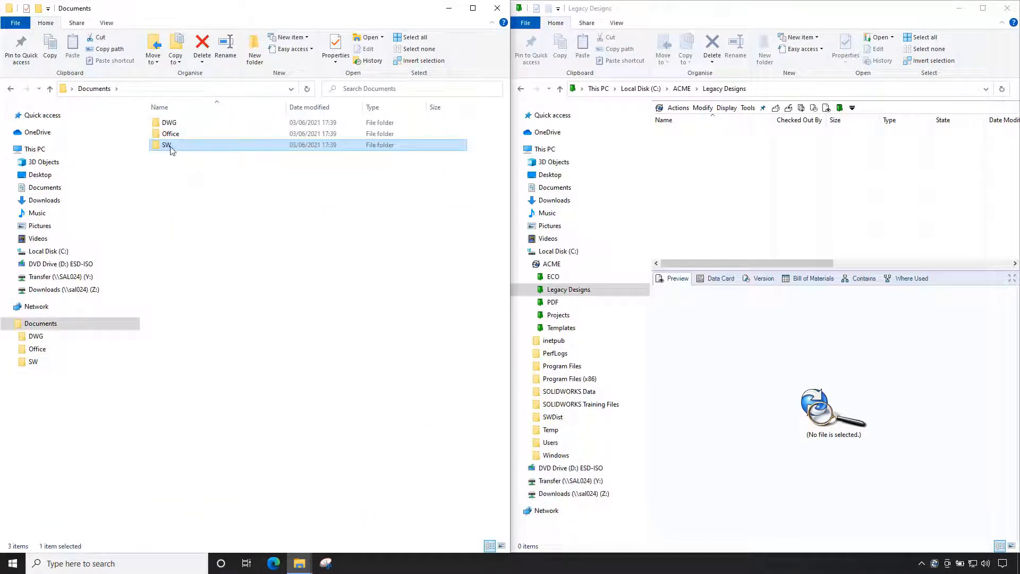
pyautogui.moveTo(170, 151); pyautogui.dragTo(739, 192)
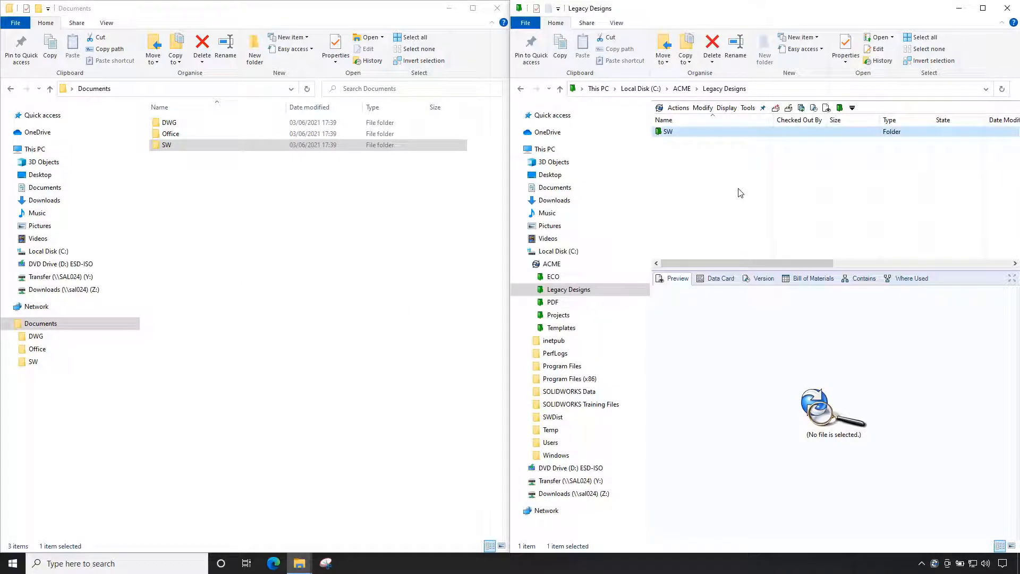
pyautogui.rightClick(694, 131)
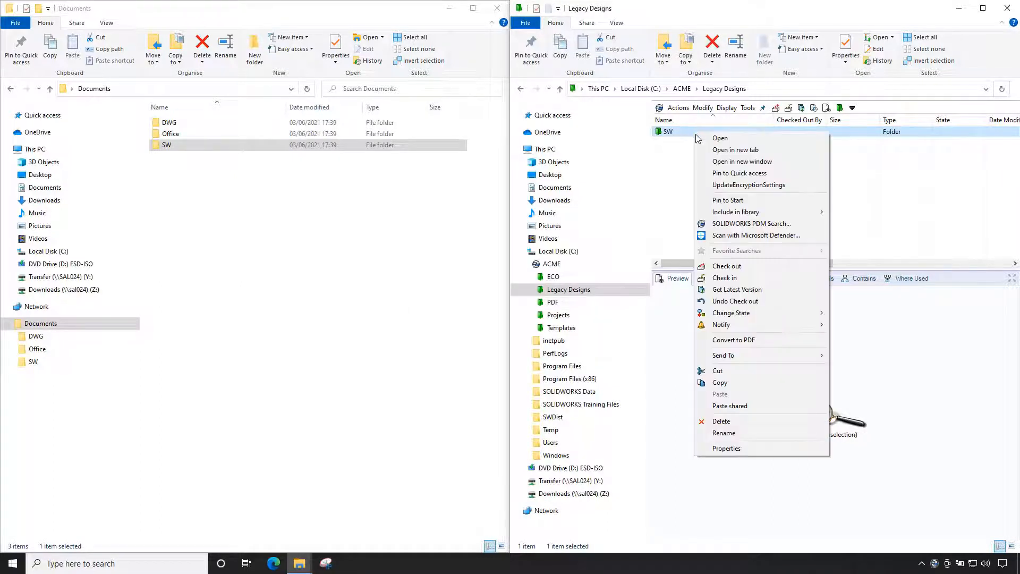
pyautogui.click(723, 279)
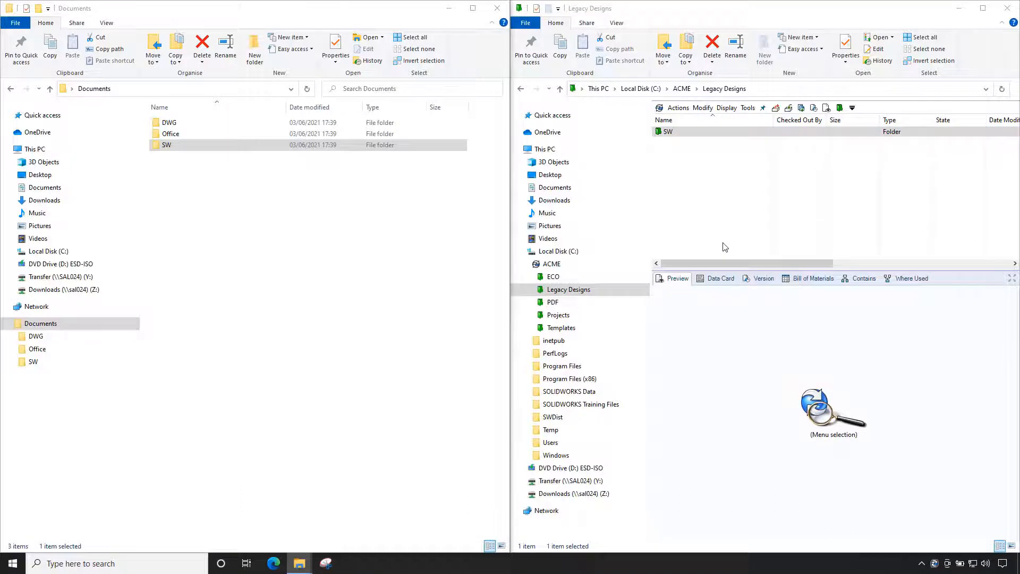
pyautogui.click(543, 107)
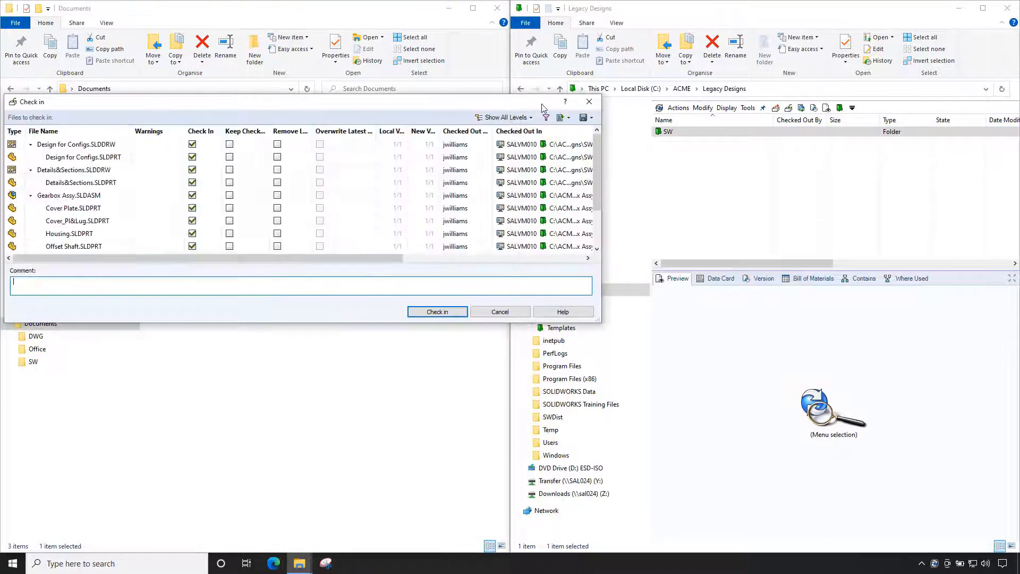
pyautogui.moveTo(542, 104); pyautogui.dragTo(682, 147)
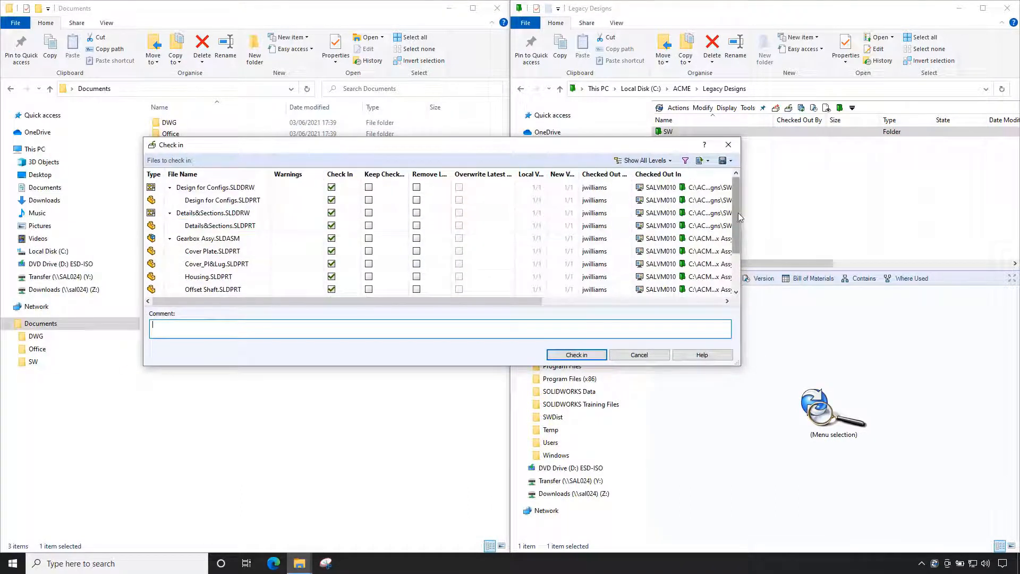
pyautogui.moveTo(736, 216); pyautogui.dragTo(737, 265)
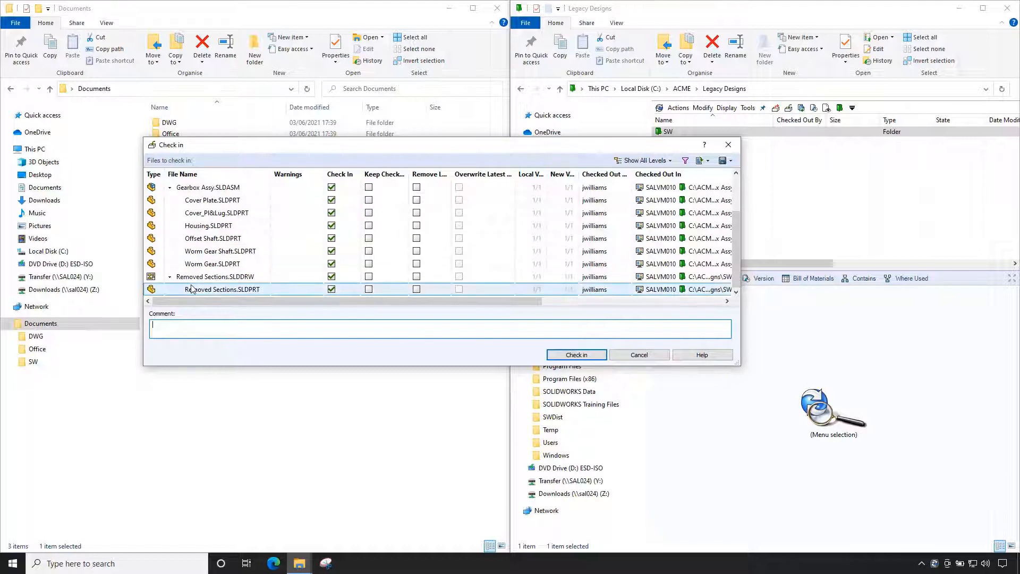
pyautogui.scroll(2, 229, 202)
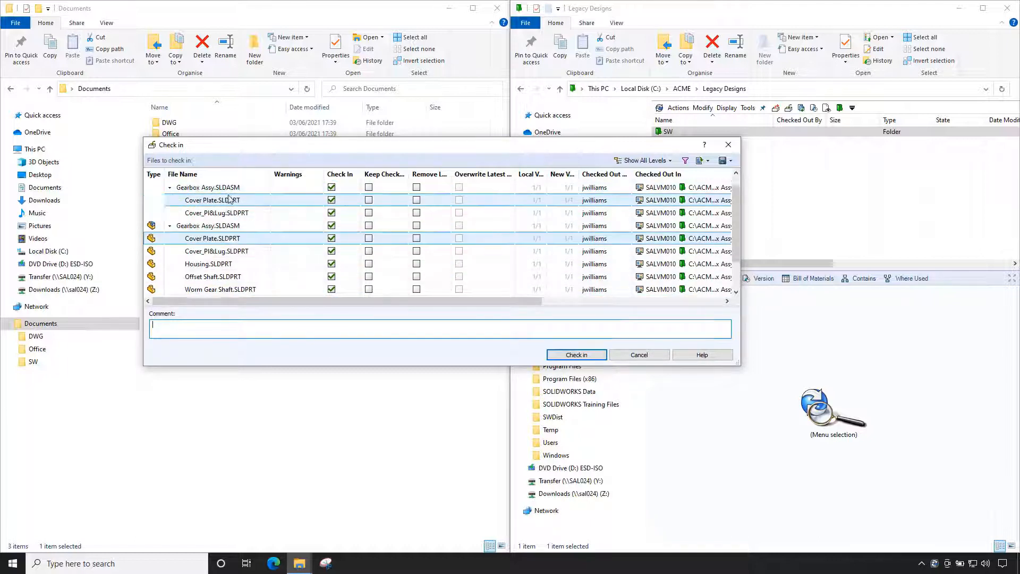
pyautogui.click(228, 190)
pyautogui.click(579, 356)
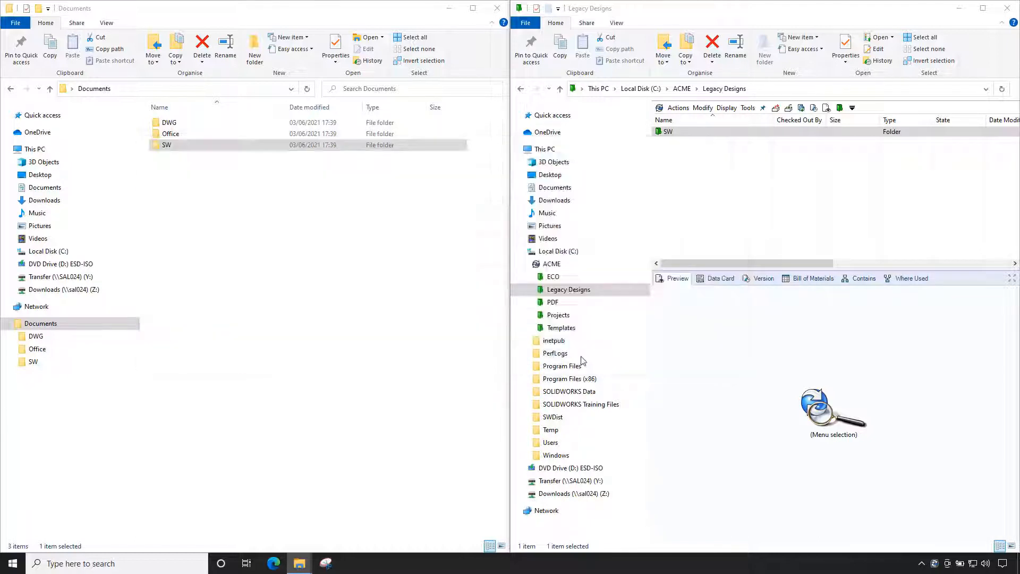
# Step: Browse SW › Gearbox Assy, preview the assembly in 3D and list its referenced files
pyautogui.click(983, 8)
pyautogui.doubleClick(187, 129)
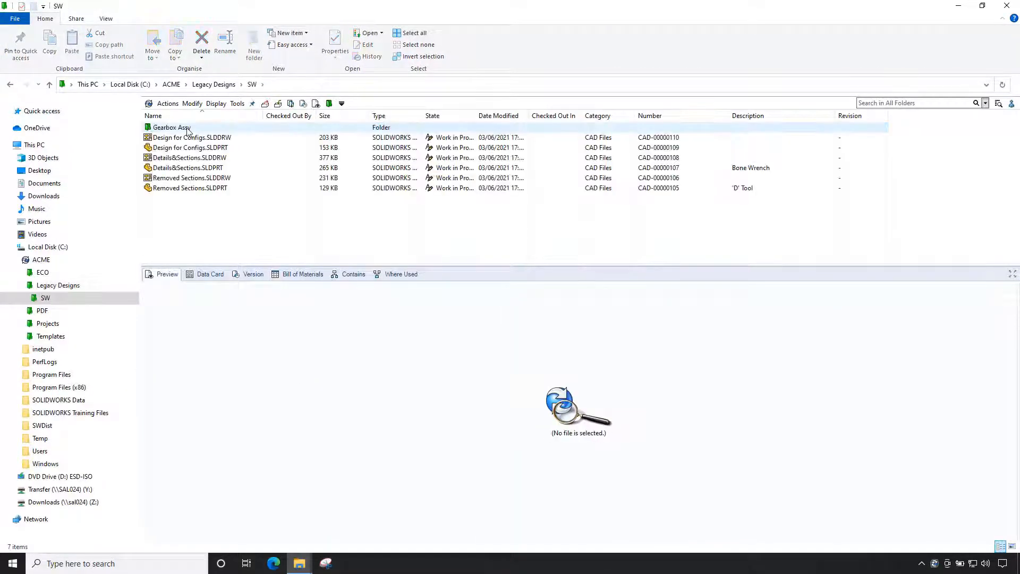
pyautogui.click(196, 149)
pyautogui.click(200, 139)
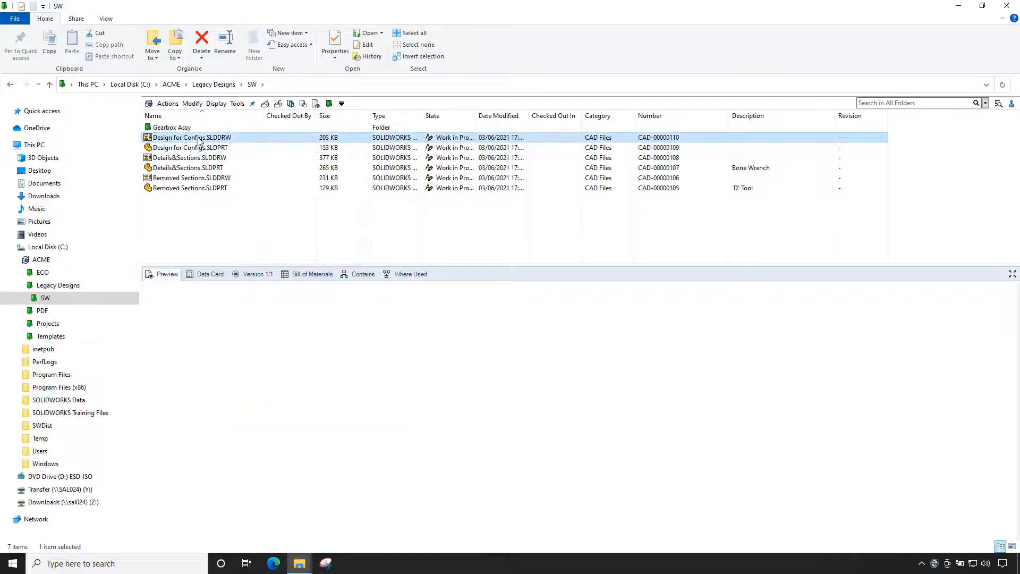
pyautogui.click(191, 129)
pyautogui.doubleClick(190, 129)
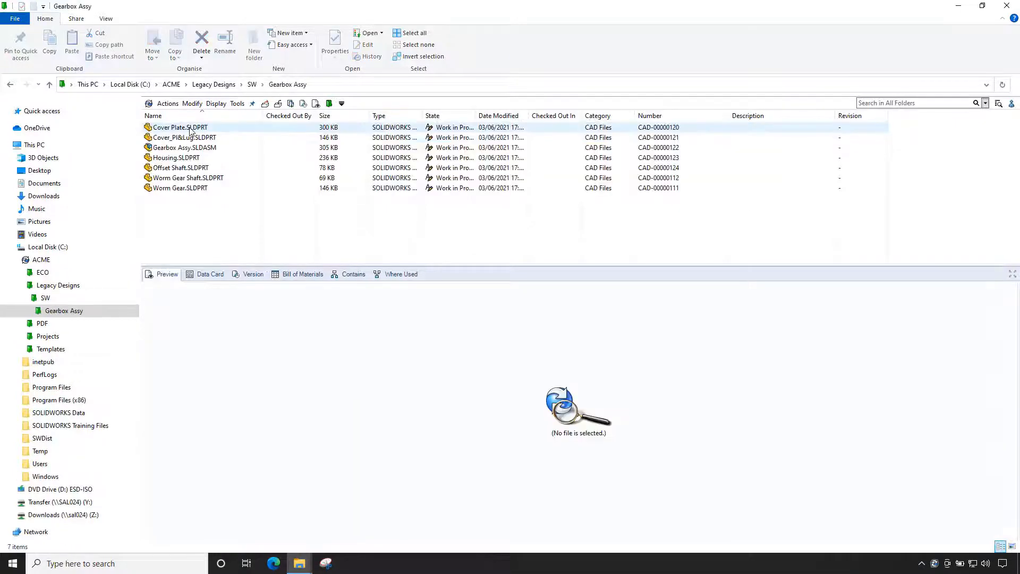
pyautogui.click(191, 147)
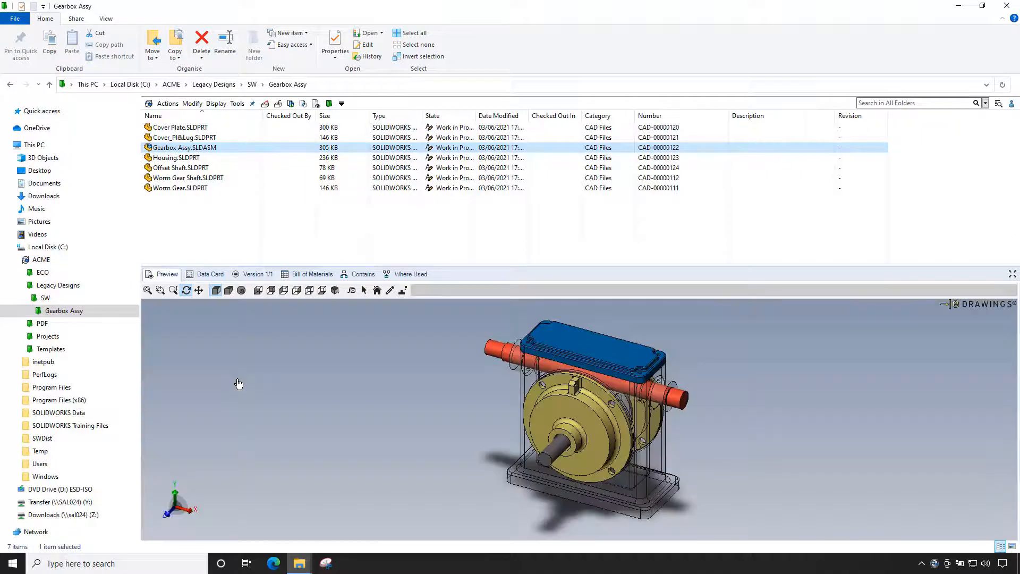
pyautogui.moveTo(237, 383)
pyautogui.mouseDown()
pyautogui.moveTo(386, 395)
pyautogui.moveTo(204, 301)
pyautogui.mouseUp()
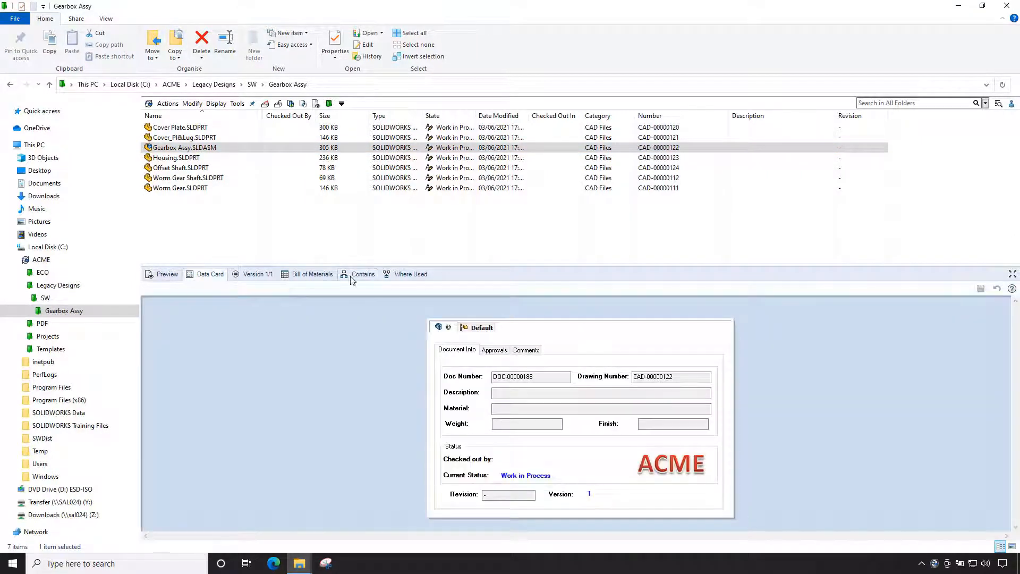
pyautogui.click(352, 276)
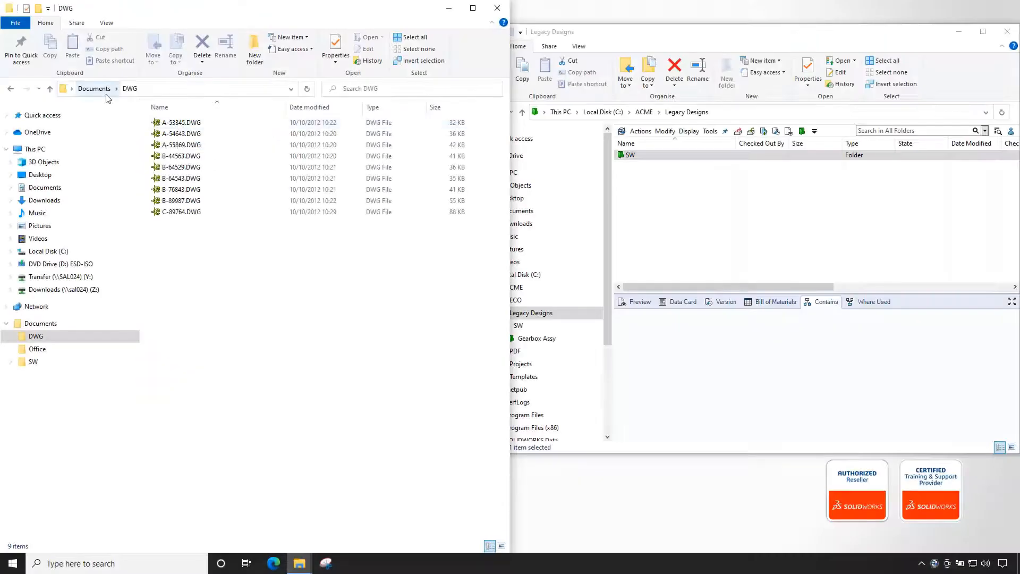
# Step: Copy the DWG folder into Legacy Designs and check in its nine drawings
pyautogui.click(96, 89)
pyautogui.rightClick(171, 127)
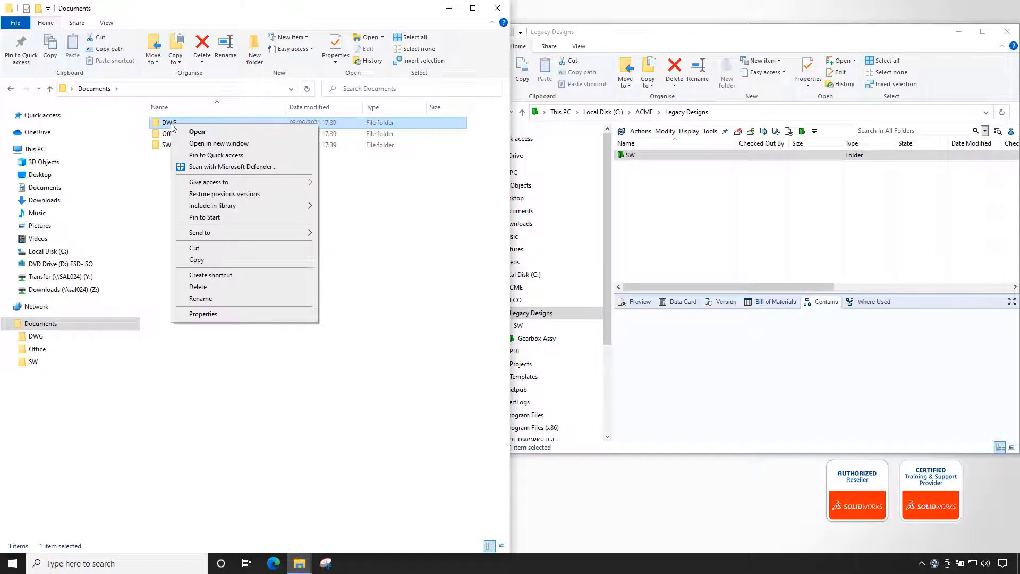
pyautogui.click(216, 261)
pyautogui.click(642, 196)
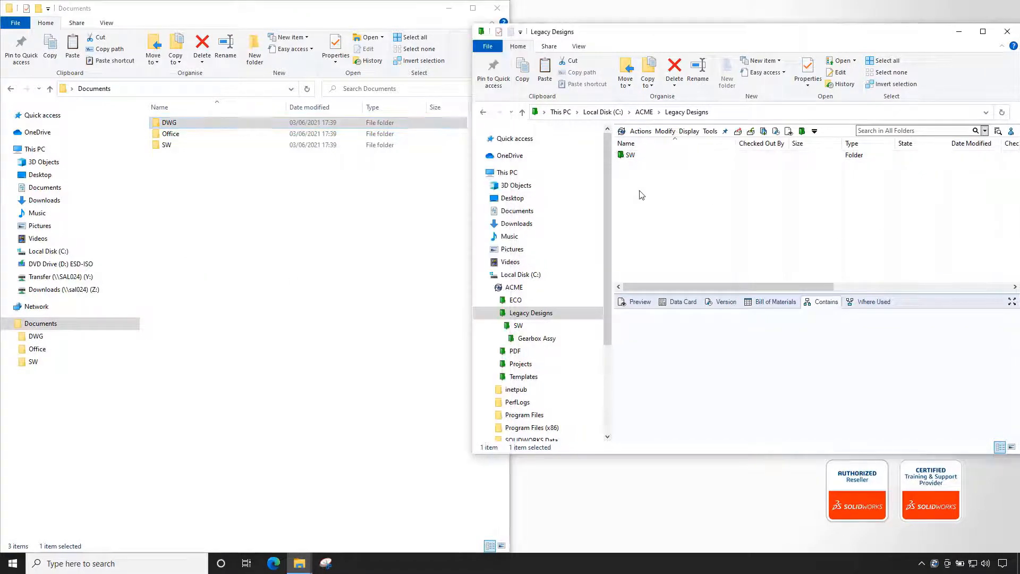
pyautogui.rightClick(640, 189)
pyautogui.click(666, 253)
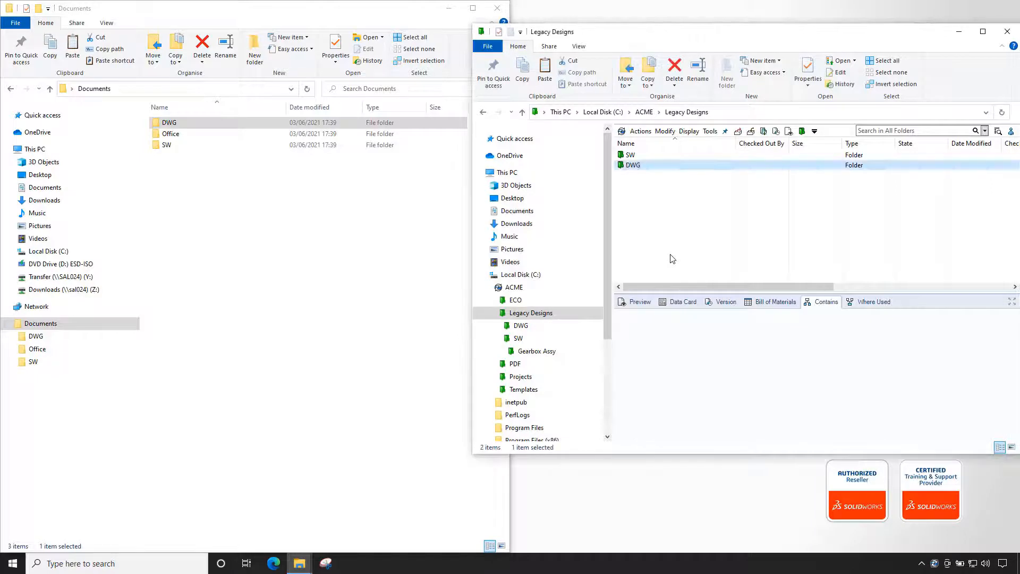
pyautogui.rightClick(637, 165)
pyautogui.click(681, 310)
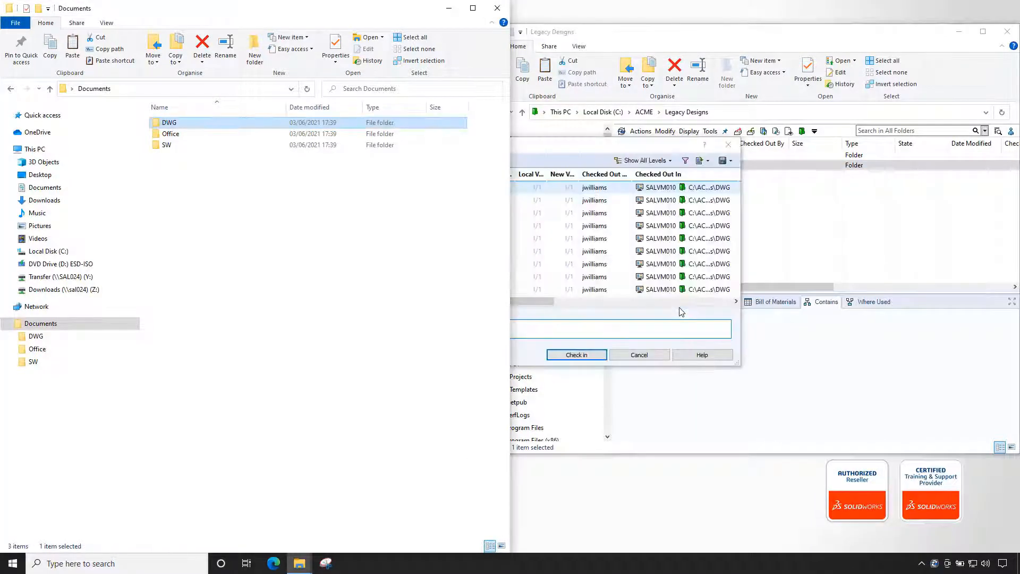
pyautogui.click(576, 355)
# Step: Preview drawings C-89764, B-89987 and B-76843, then open P-00002's Misc folder
pyautogui.click(983, 33)
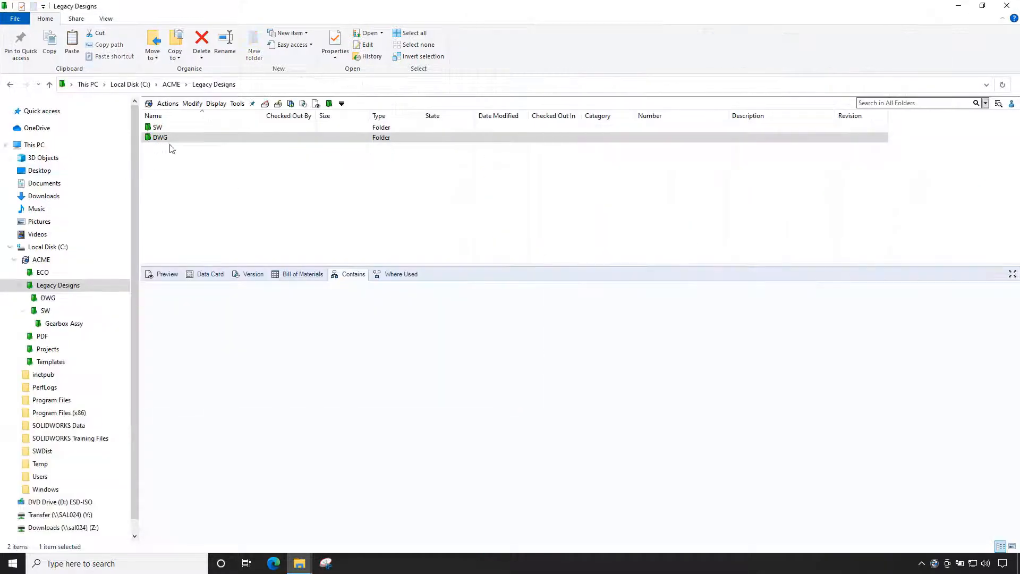
pyautogui.doubleClick(179, 139)
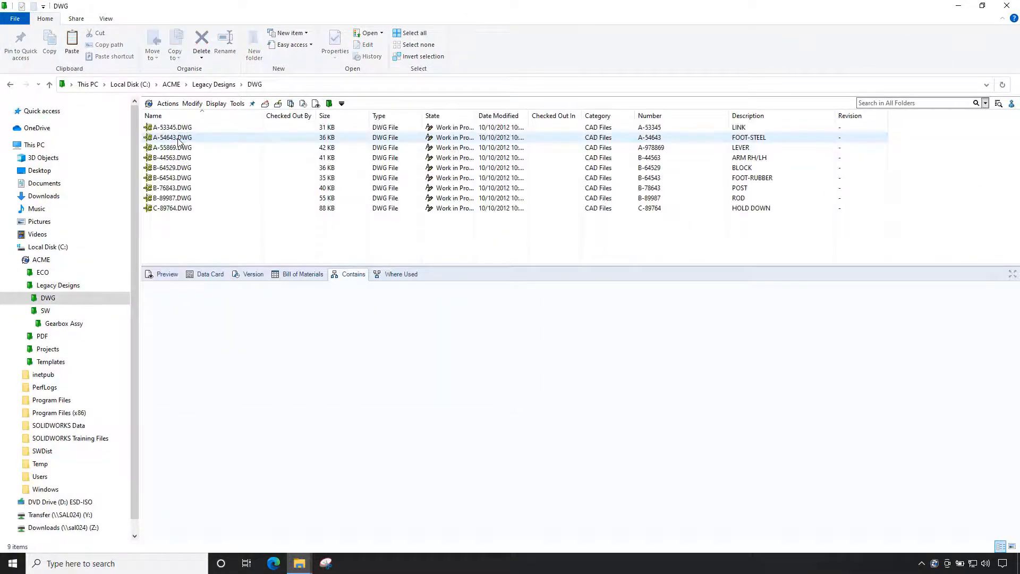
pyautogui.click(172, 208)
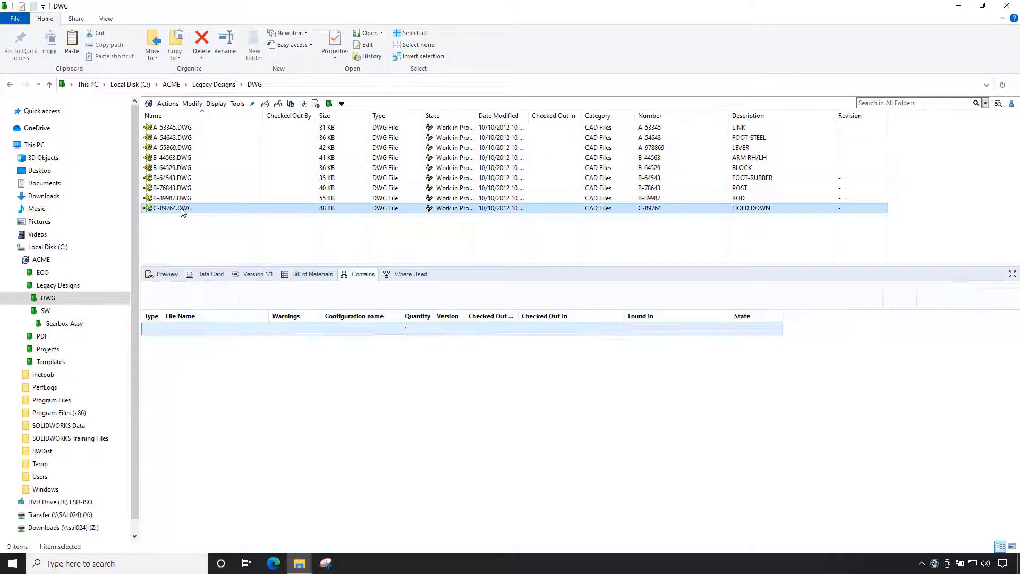
pyautogui.click(165, 275)
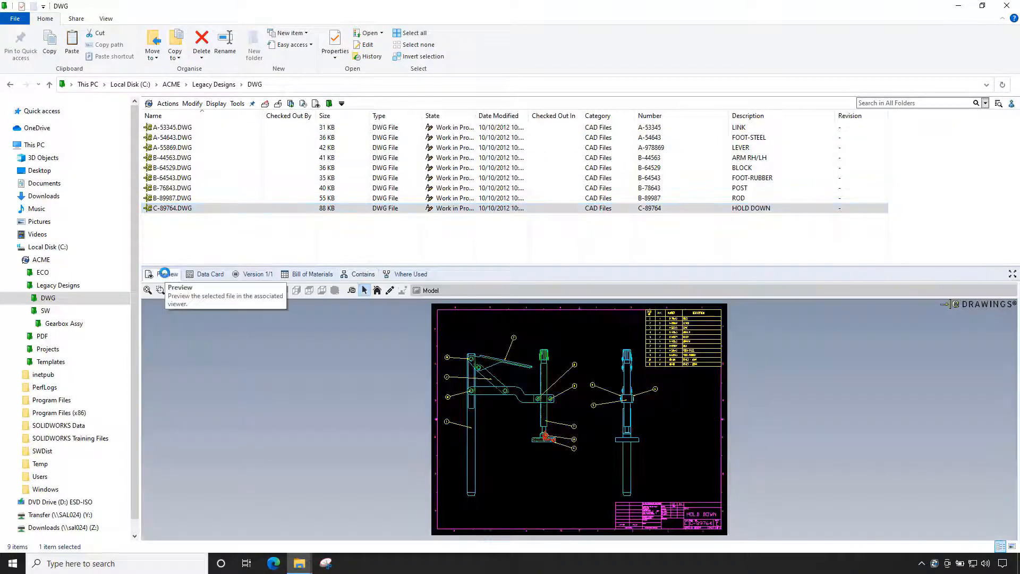
pyautogui.click(184, 198)
pyautogui.click(186, 187)
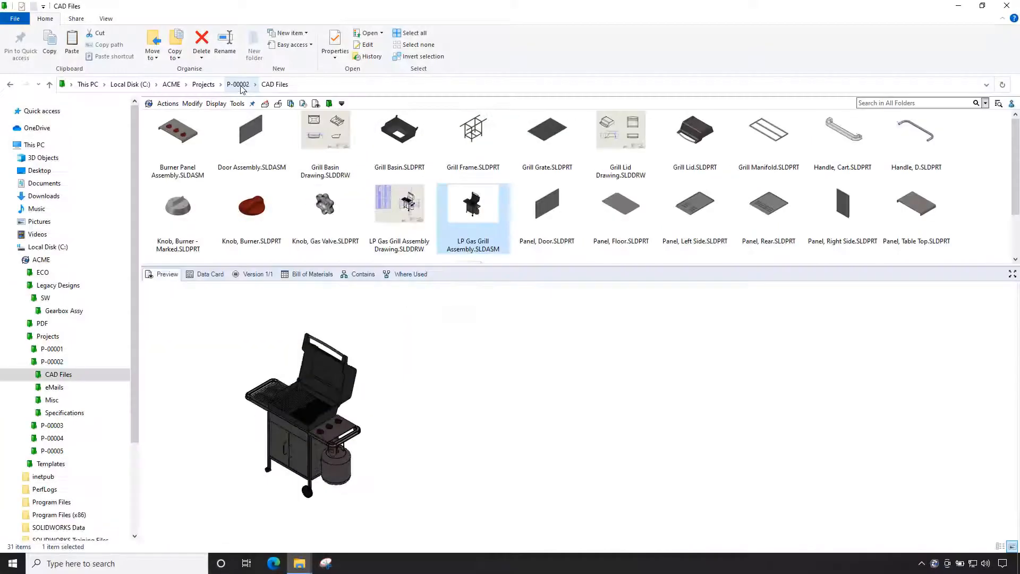
pyautogui.click(237, 85)
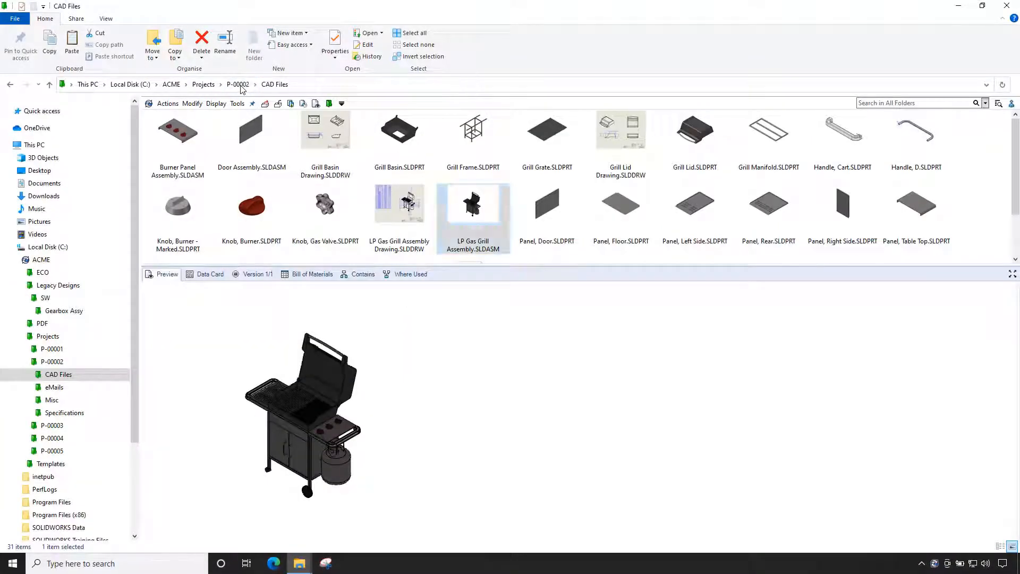
pyautogui.doubleClick(194, 149)
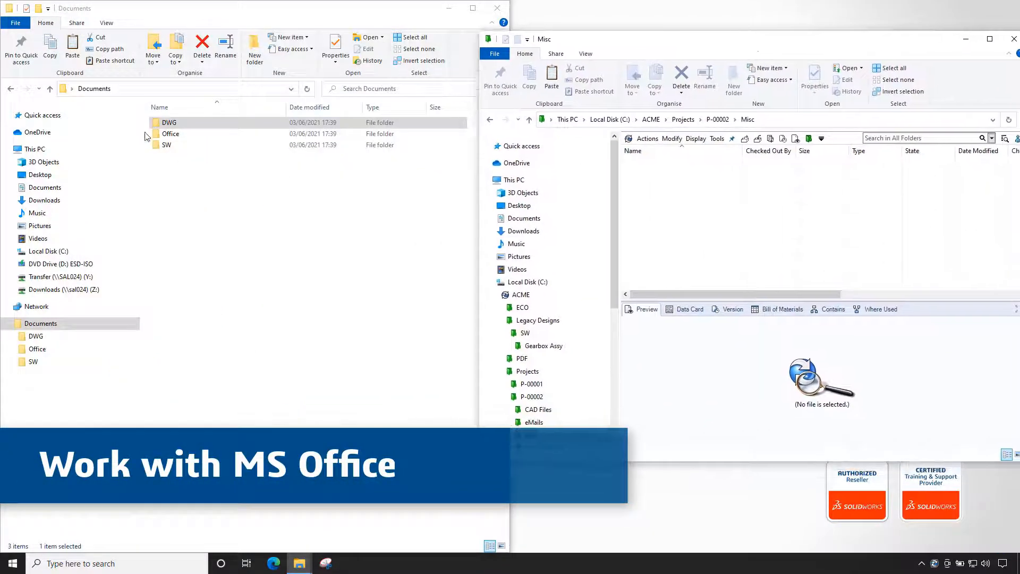
# Step: Move all eleven files from Documents\Office into P-00002's Misc folder
pyautogui.click(177, 136)
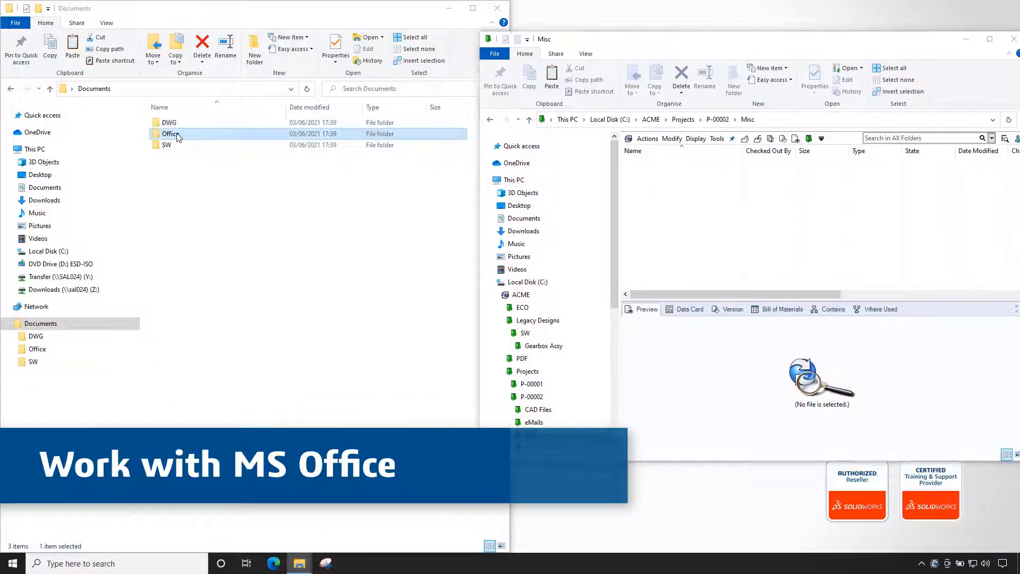
pyautogui.doubleClick(177, 136)
pyautogui.moveTo(237, 282); pyautogui.dragTo(705, 231)
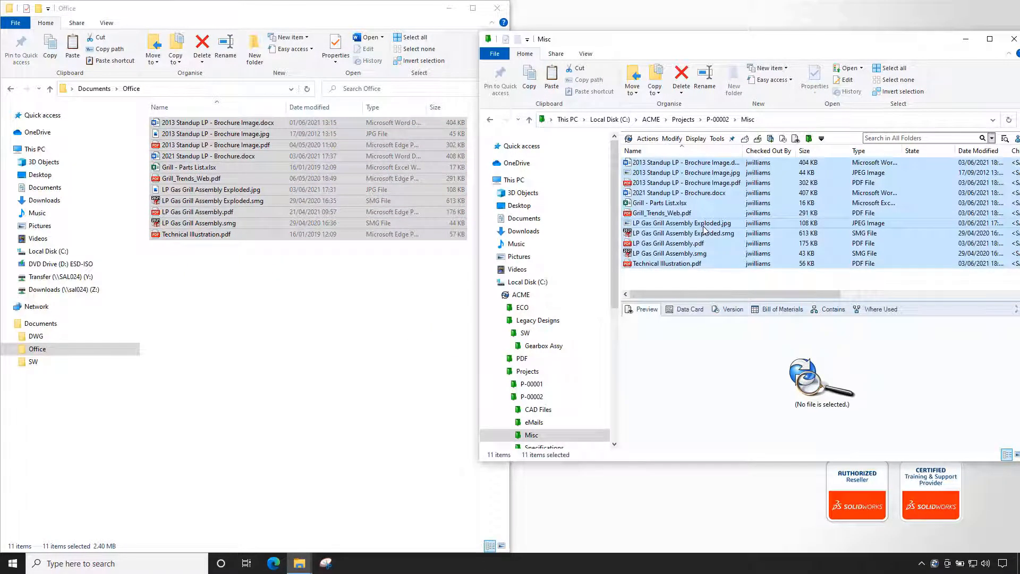
# Step: Check the eleven new files into the vault and maximize the window
pyautogui.click(759, 142)
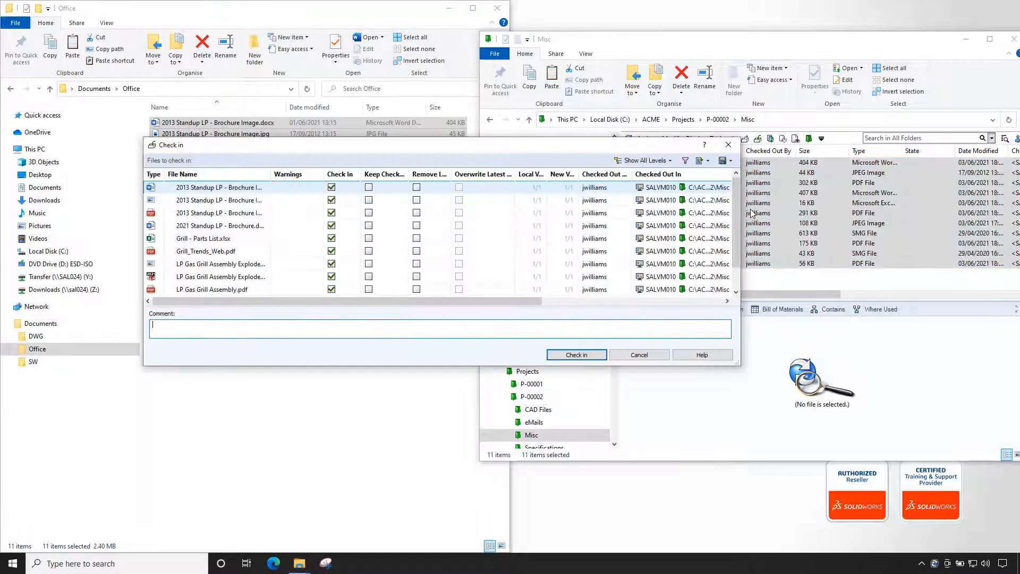
pyautogui.click(577, 353)
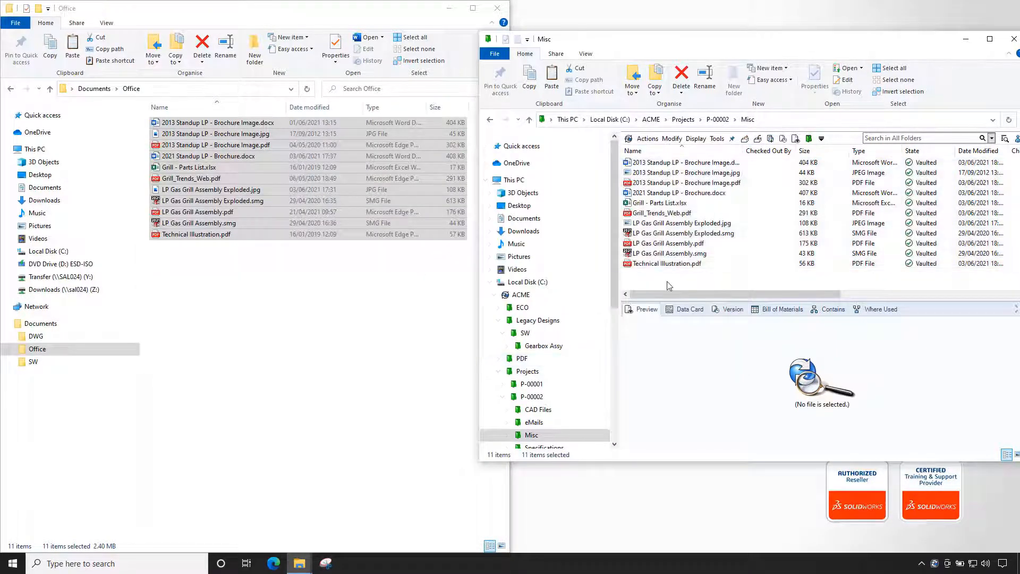
pyautogui.doubleClick(625, 40)
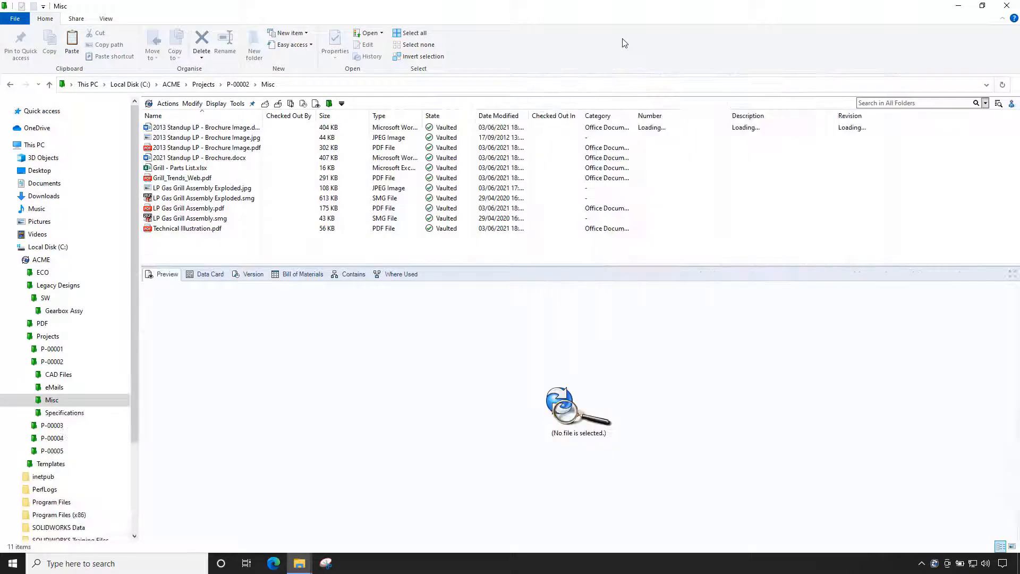
# Step: Review 2021 Standup LP - Brochure.docx's preview and data card, then check it out for editing
pyautogui.click(278, 157)
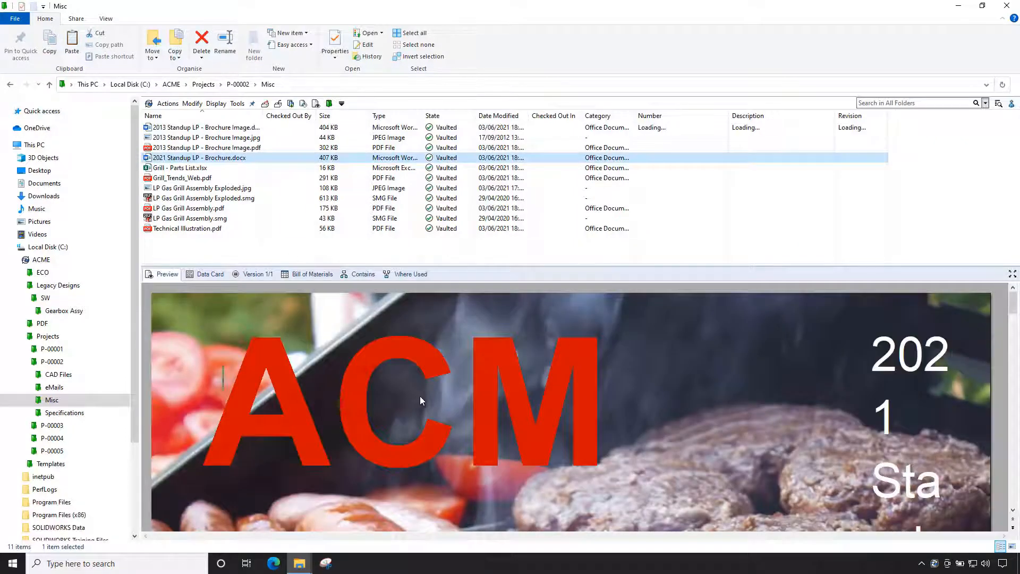
pyautogui.scroll(-10, 420, 396)
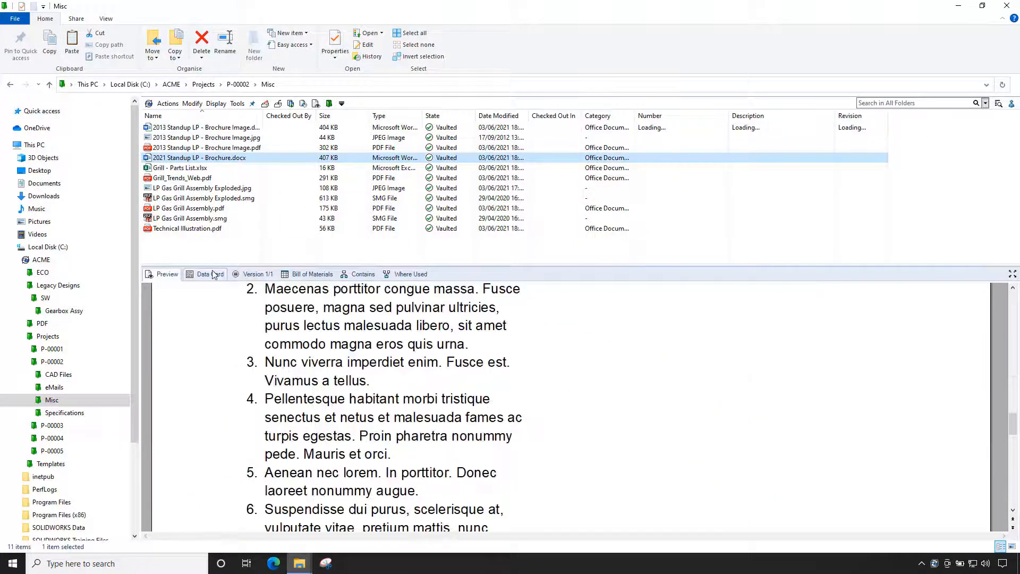
pyautogui.click(213, 275)
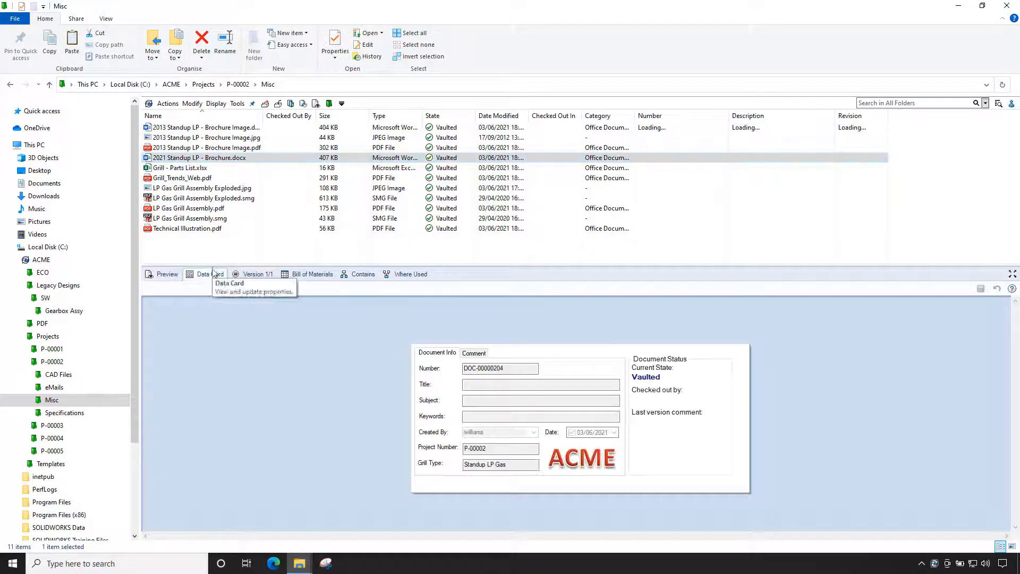
pyautogui.rightClick(230, 160)
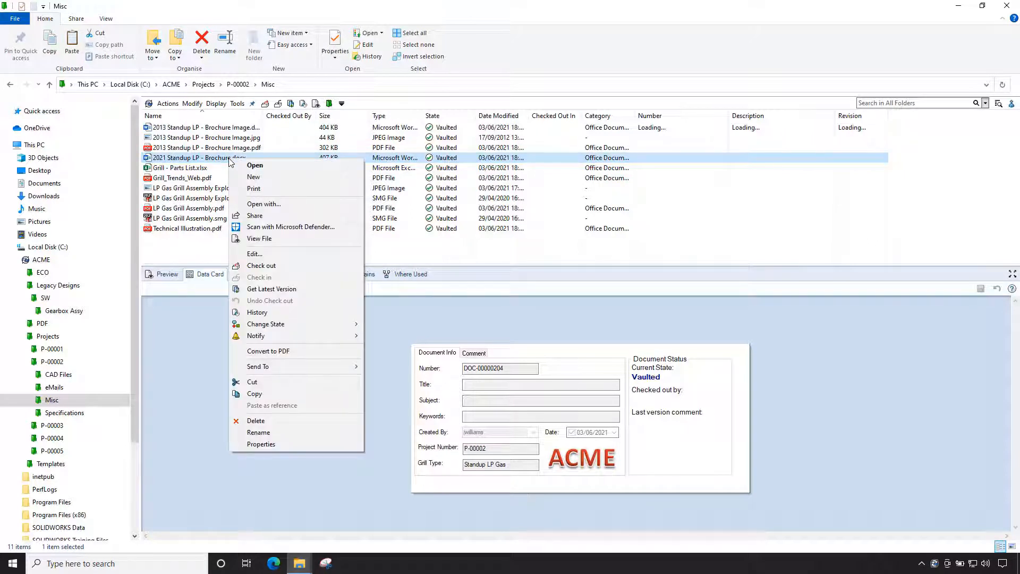
pyautogui.click(266, 254)
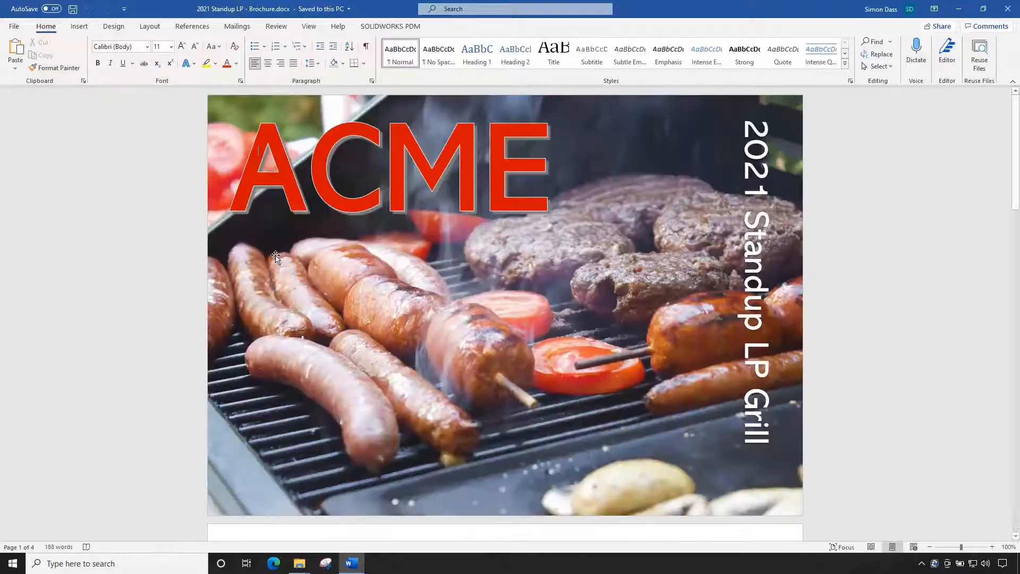
# Step: Place the cursor in the empty table cell beside page 3's Assembly Instructions list
pyautogui.scroll(-15, 295, 266)
pyautogui.scroll(-5, 300, 267)
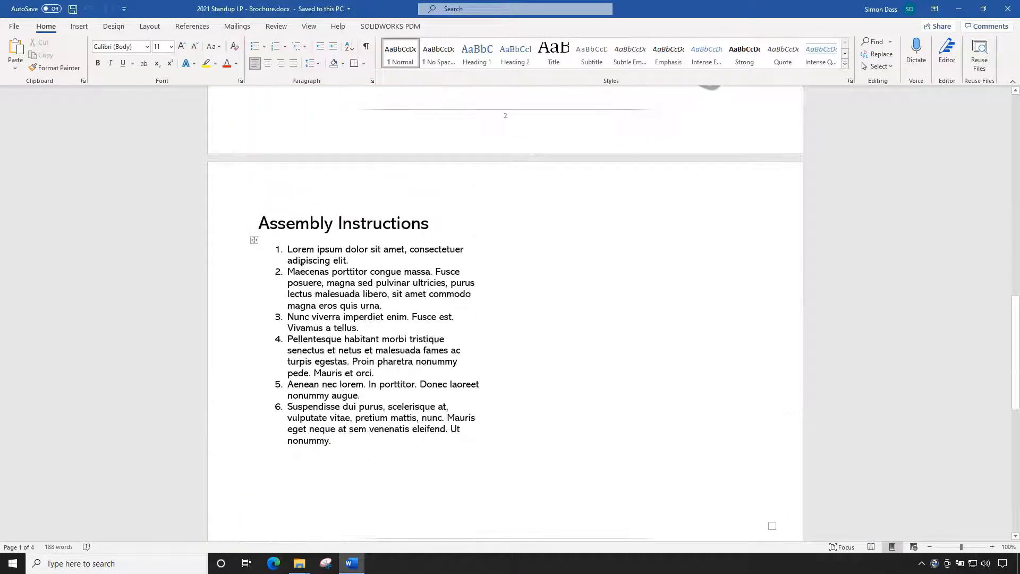
pyautogui.click(648, 255)
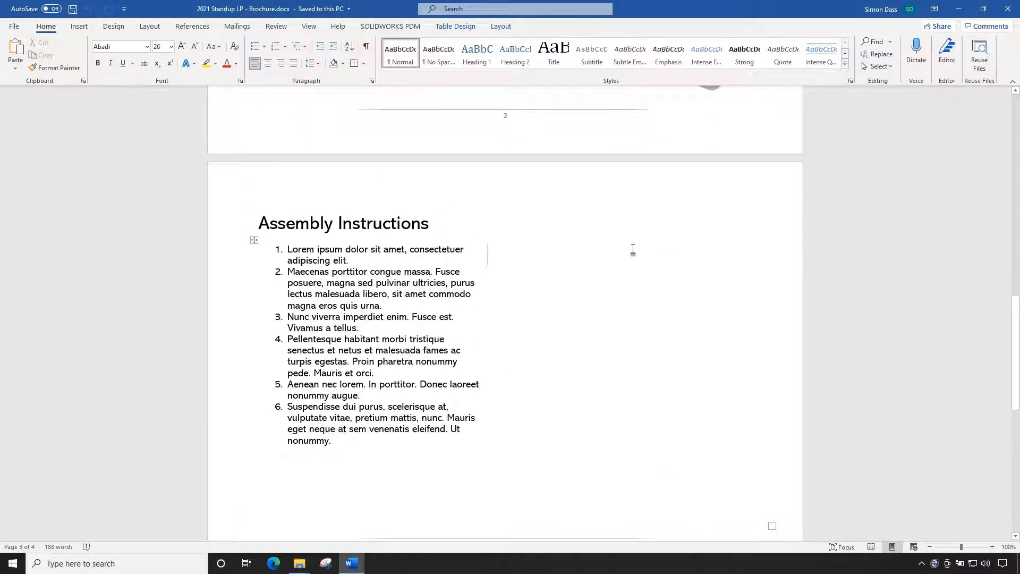
pyautogui.click(79, 26)
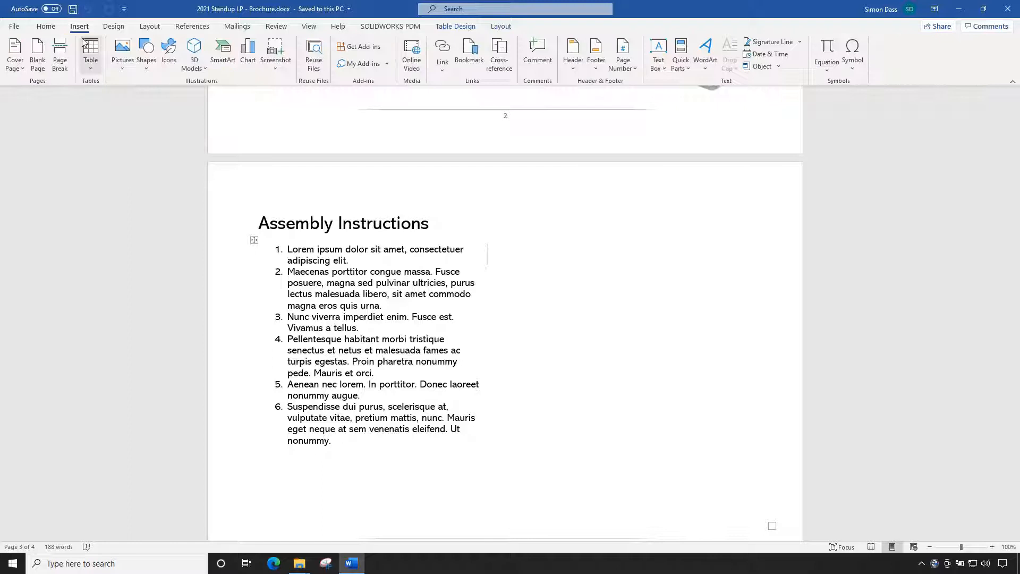
# Step: Start inserting a picture from this device, browsing to the C:\ACME folder
pyautogui.click(123, 66)
pyautogui.click(169, 125)
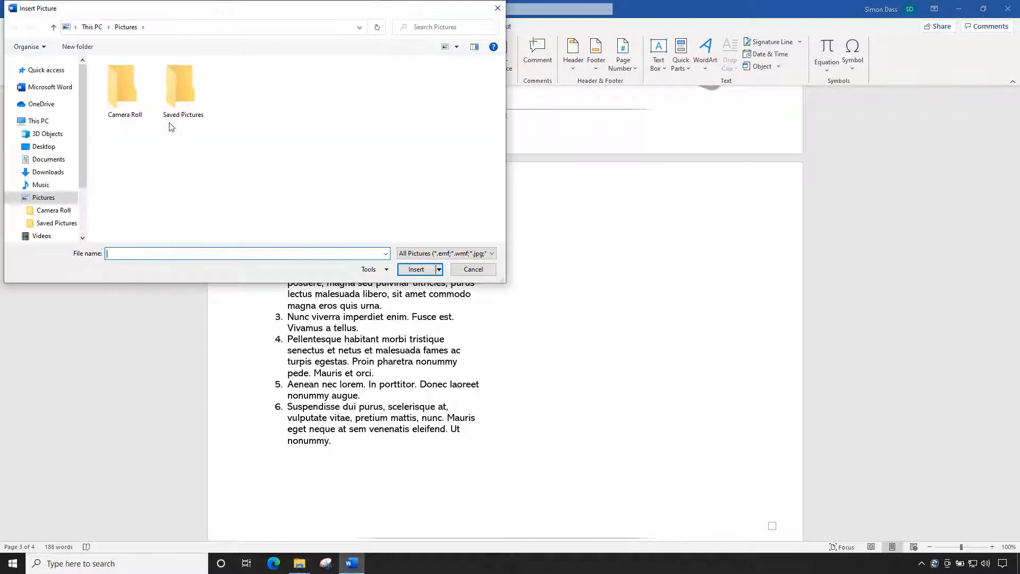
pyautogui.scroll(-2, 33, 220)
pyautogui.click(45, 194)
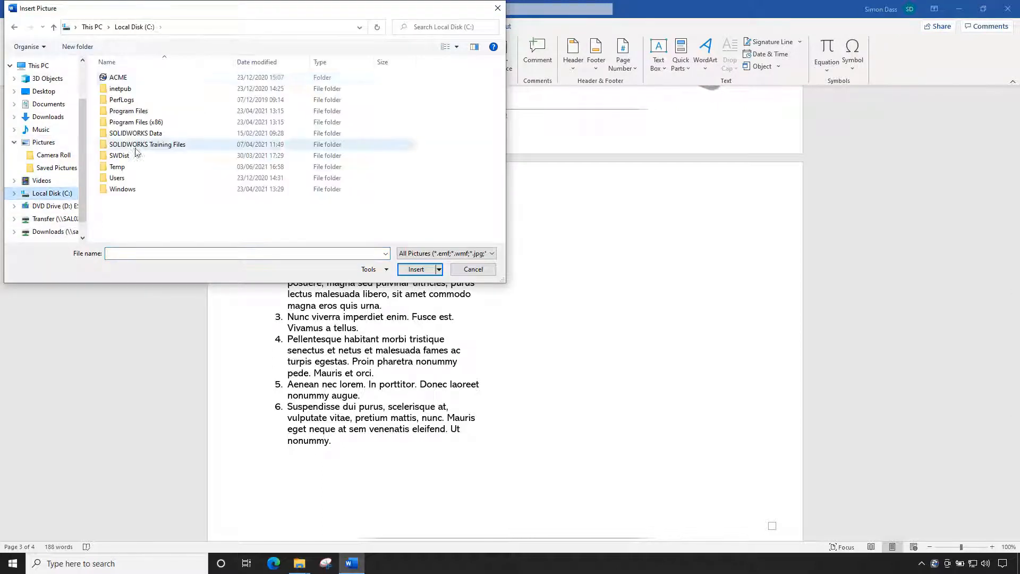
pyautogui.doubleClick(129, 78)
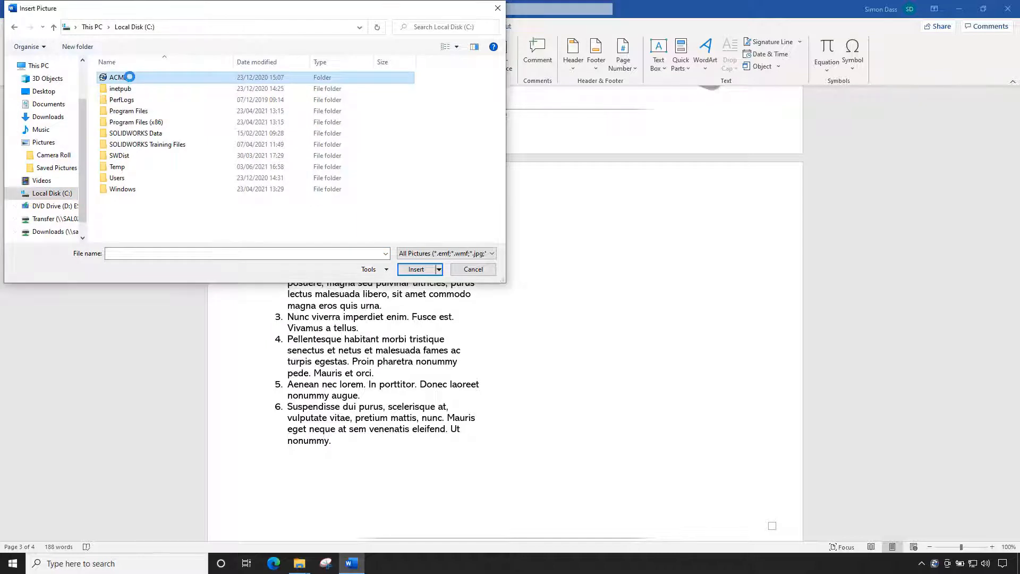
# Step: Search 'exploded', insert LP Gas Grill Assembly Exploded.jpg and enlarge it to about 13.3 cm
pyautogui.click(367, 62)
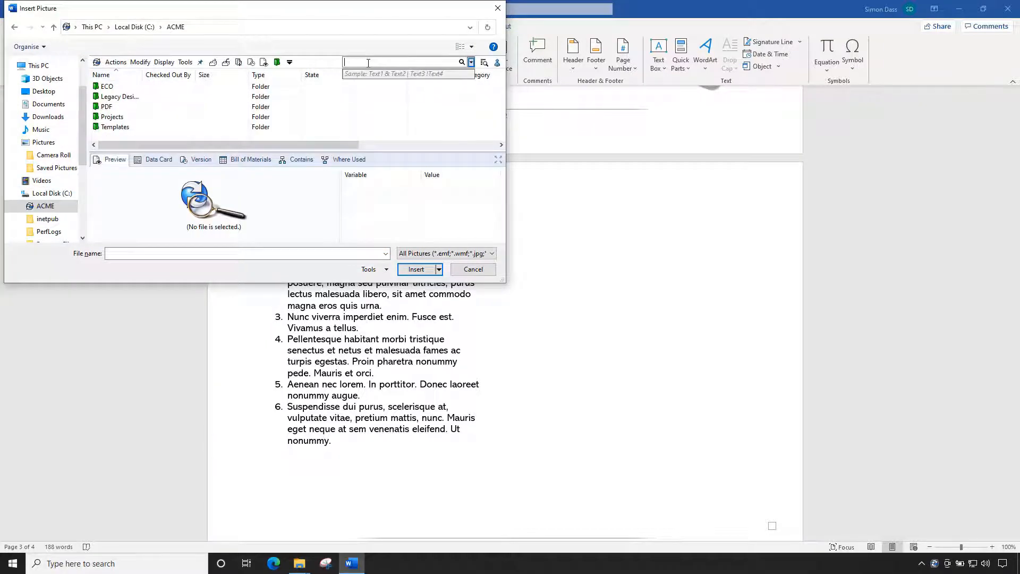
pyautogui.press('Return')
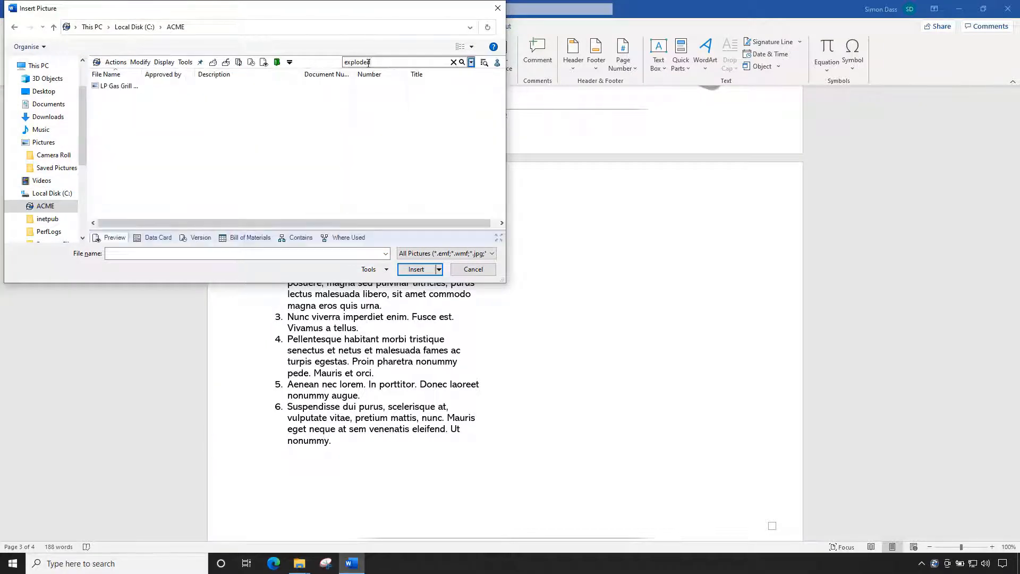
pyautogui.click(145, 87)
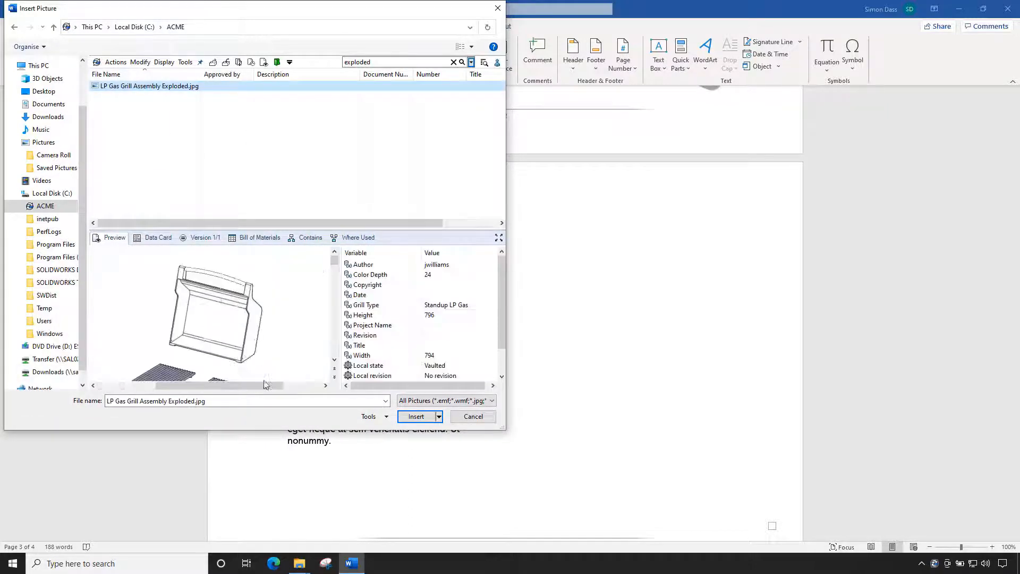
pyautogui.click(439, 417)
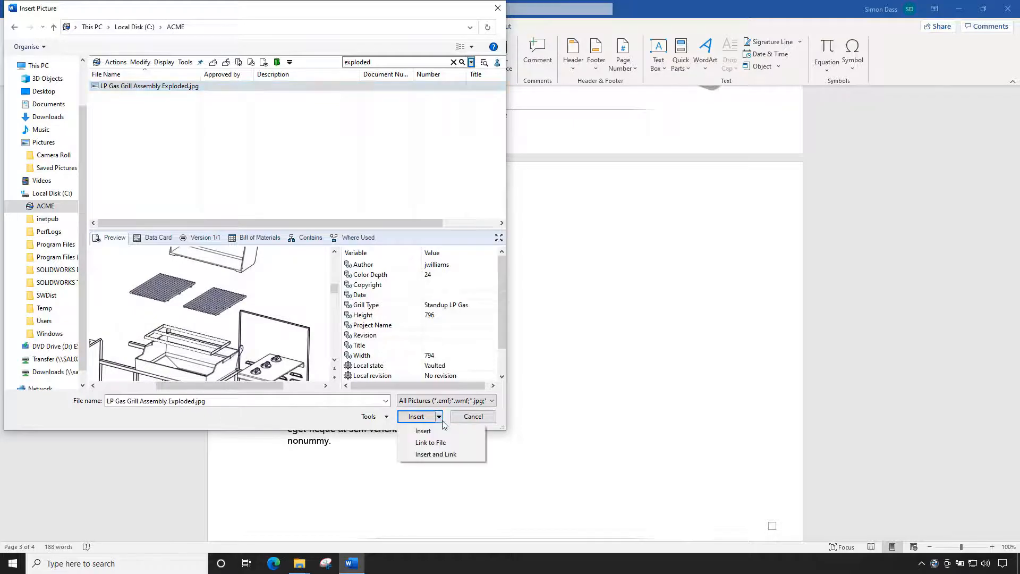
pyautogui.click(425, 428)
pyautogui.moveTo(724, 491); pyautogui.dragTo(746, 513)
pyautogui.click(369, 454)
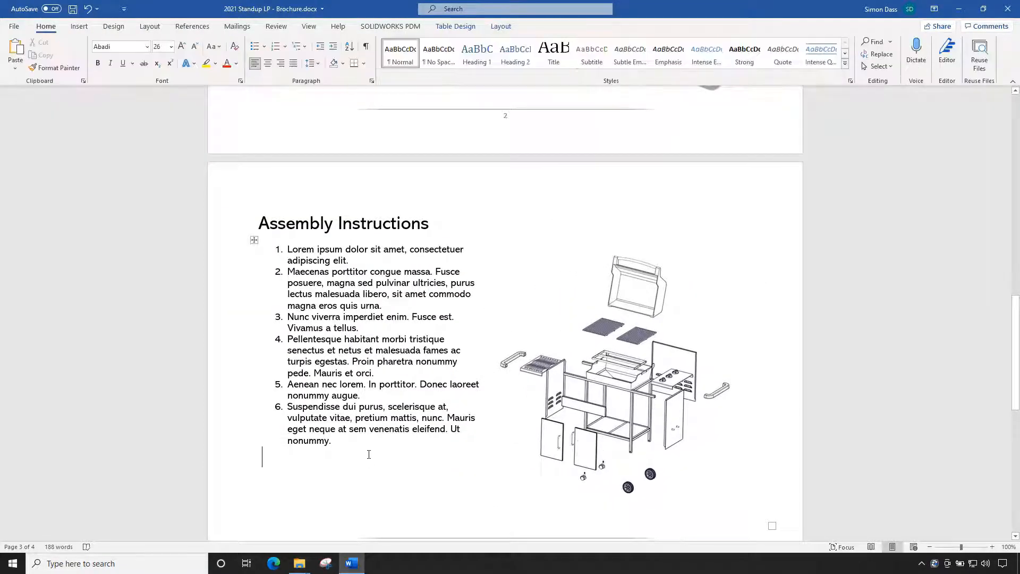
# Step: Save the brochure and check it in from the SOLIDWORKS PDM tab with comment 'ADDED EXPLODED VIEW'
pyautogui.click(72, 9)
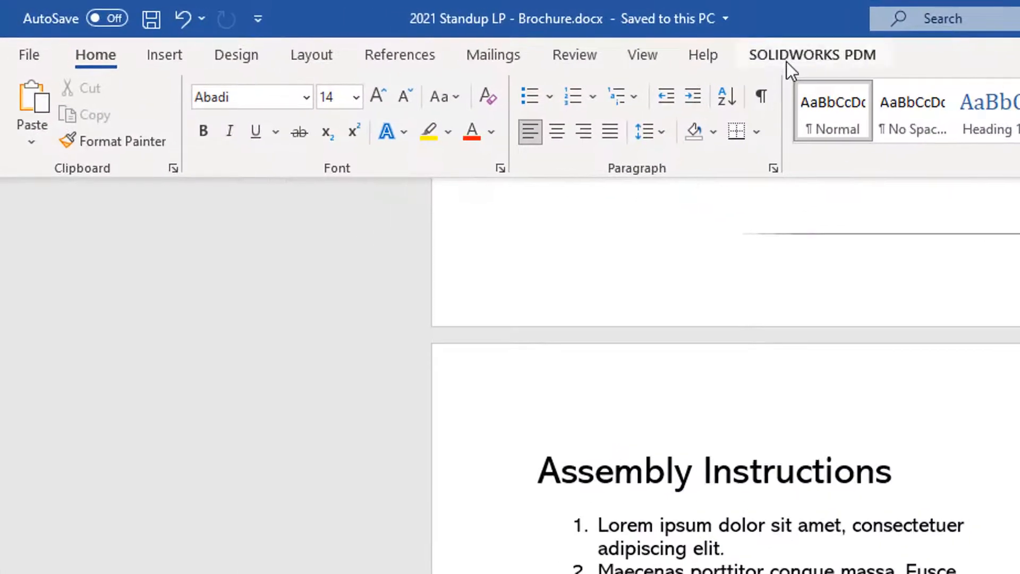
pyautogui.click(378, 28)
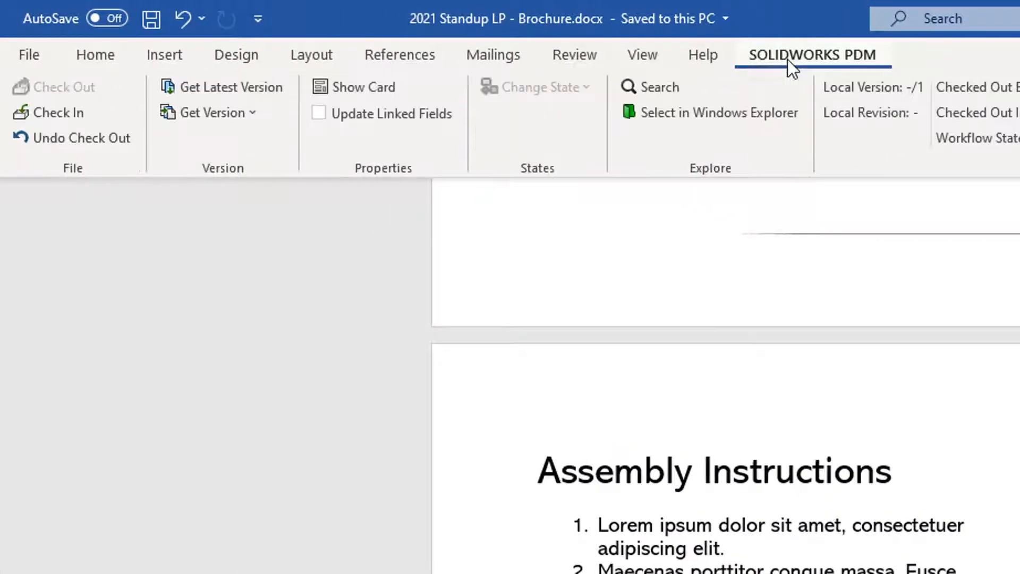
pyautogui.click(85, 113)
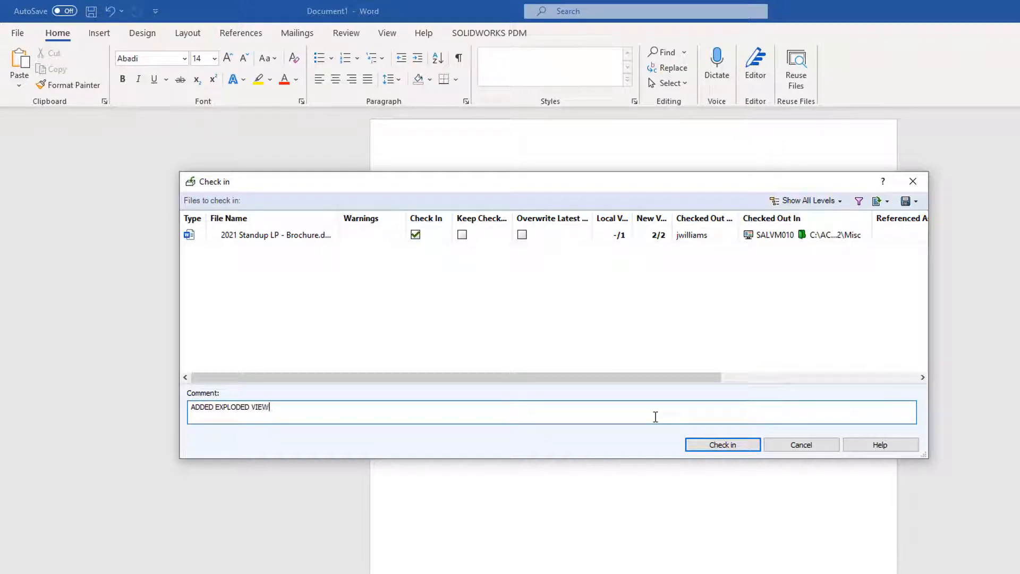
pyautogui.click(728, 445)
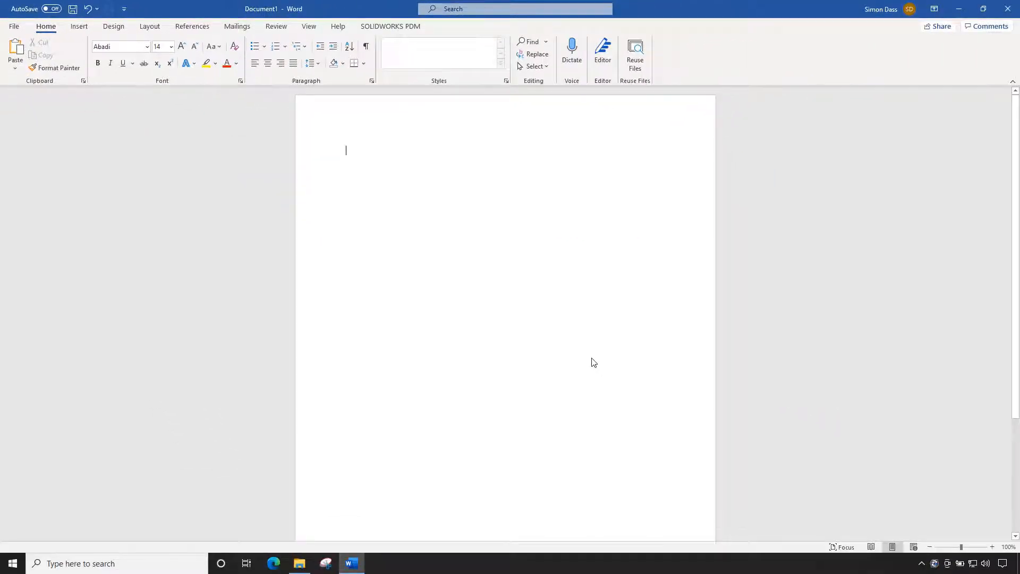
# Step: Load version 1 of 2 of the brochure through Get Version and scroll through it
pyautogui.scroll(-10, 592, 358)
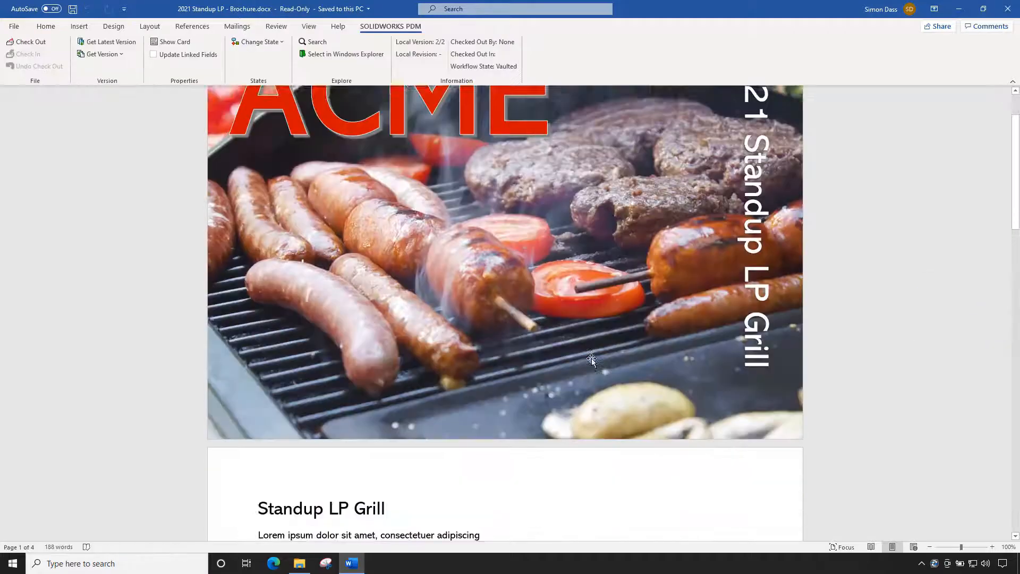
pyautogui.scroll(-8, 595, 366)
pyautogui.click(101, 54)
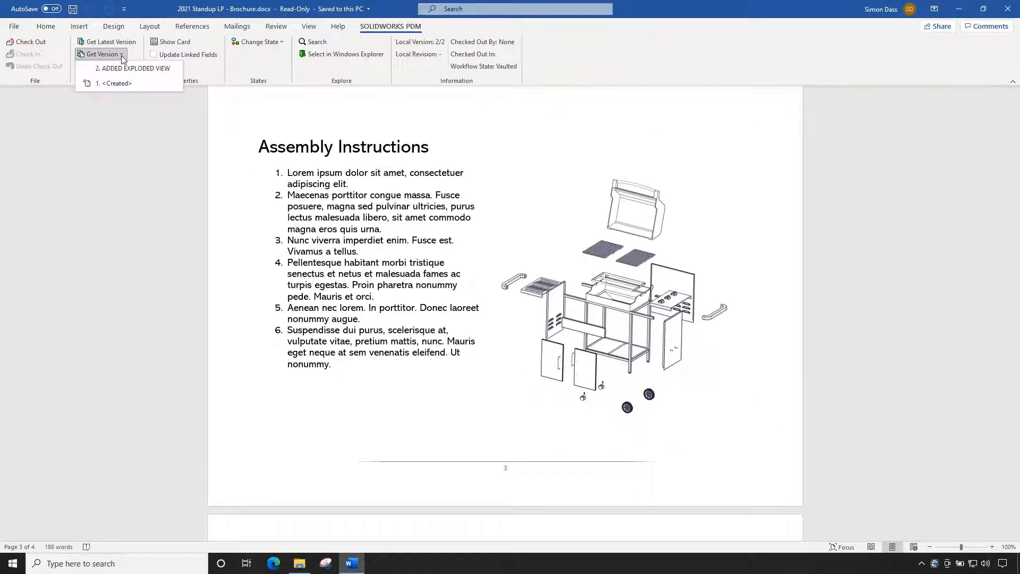
pyautogui.click(126, 83)
pyautogui.scroll(-10, 515, 279)
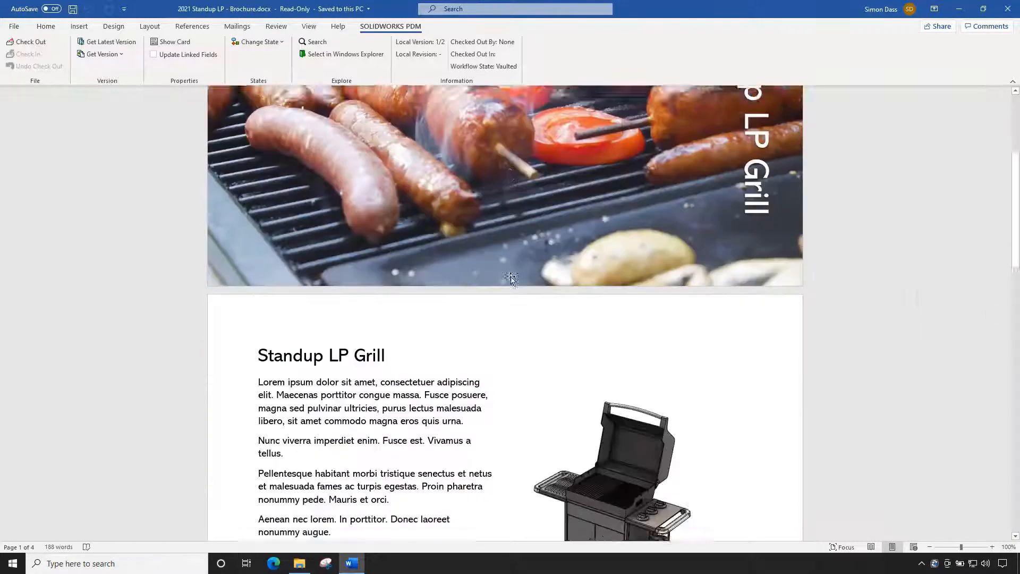
pyautogui.scroll(-5, 515, 279)
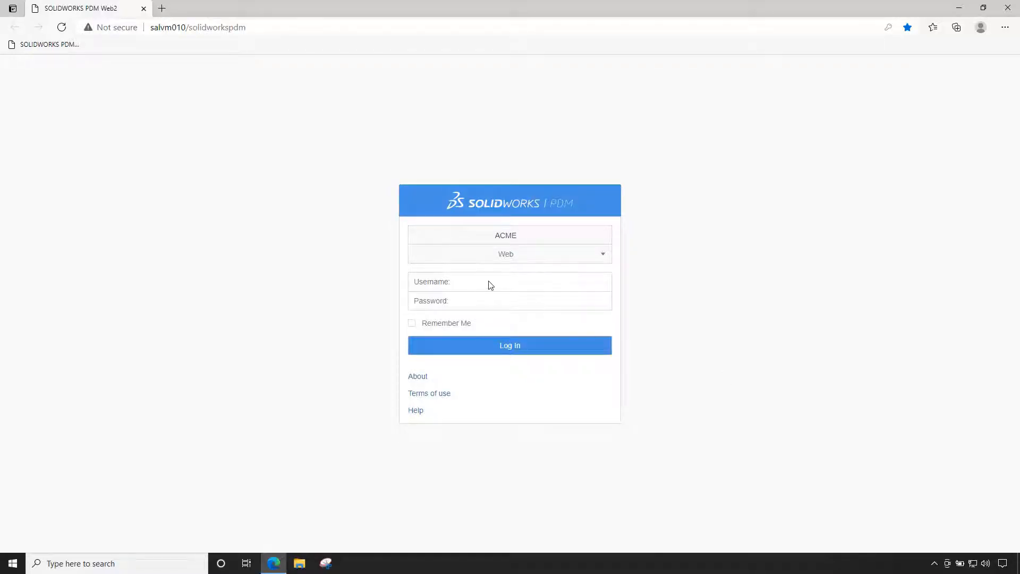
# Step: Log into the ACME vault with the saved login and open tool vise_B.pdf in the PDF folder
pyautogui.click(491, 285)
pyautogui.click(458, 315)
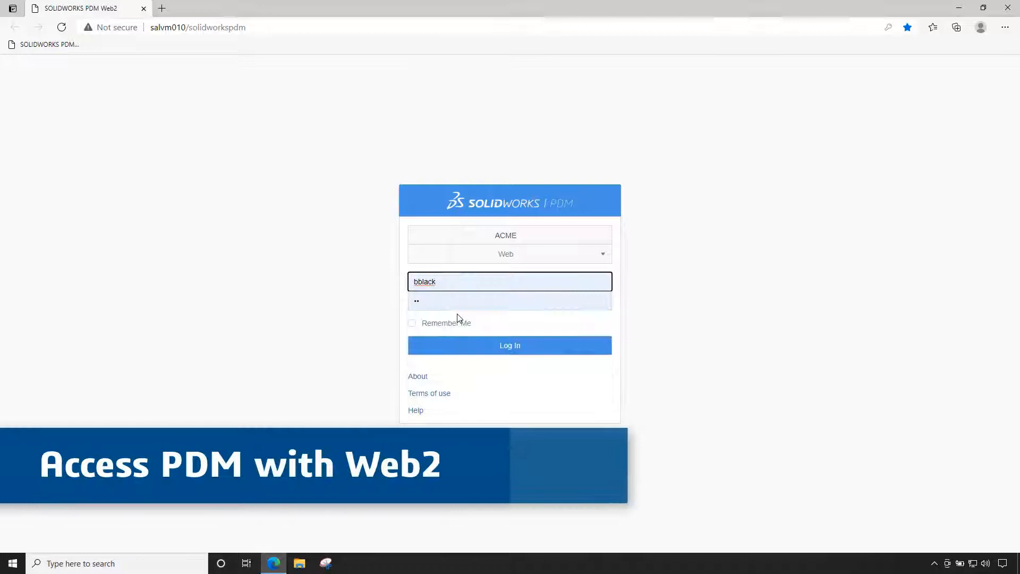
pyautogui.click(511, 350)
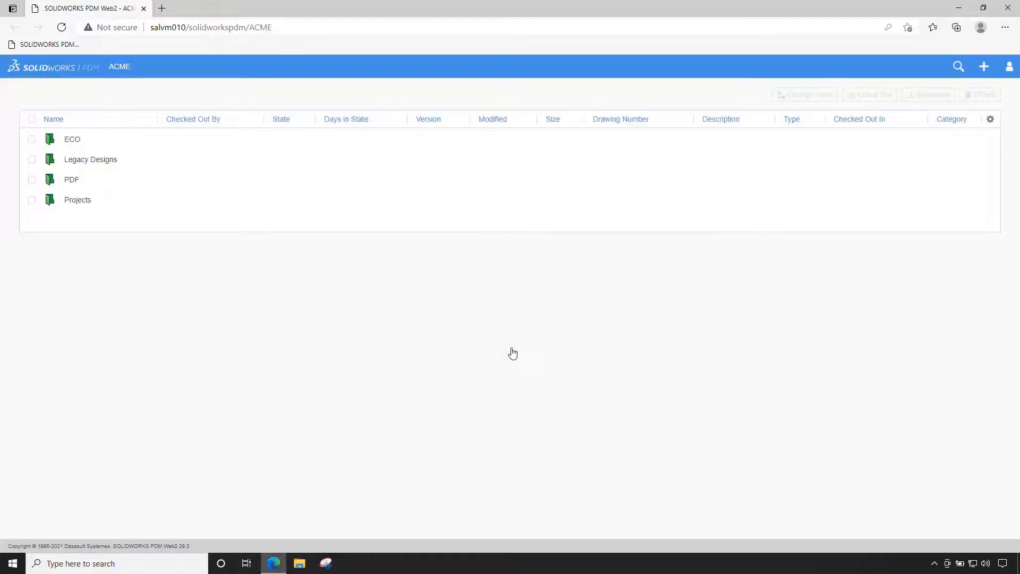
pyautogui.click(72, 181)
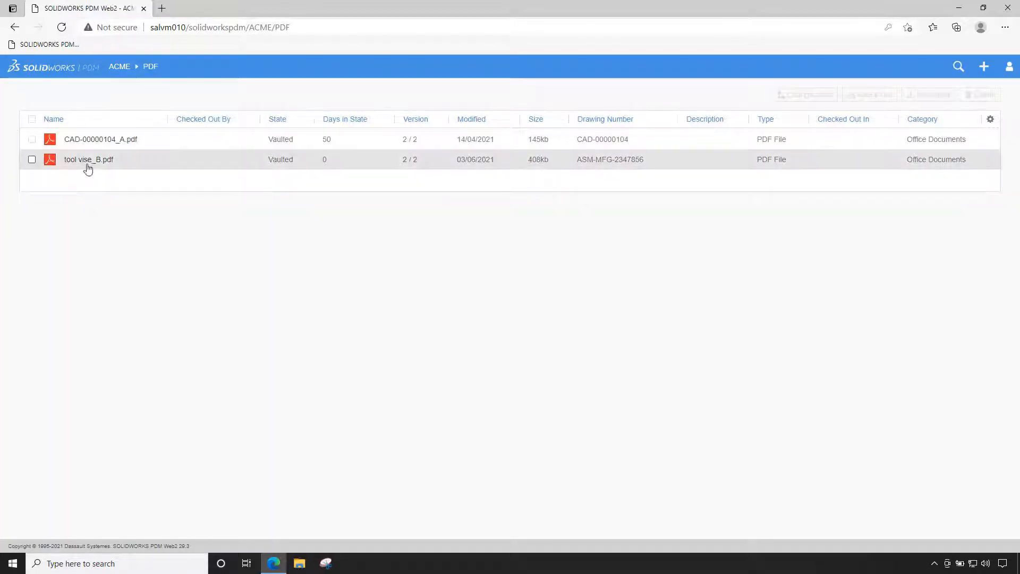
pyautogui.click(89, 160)
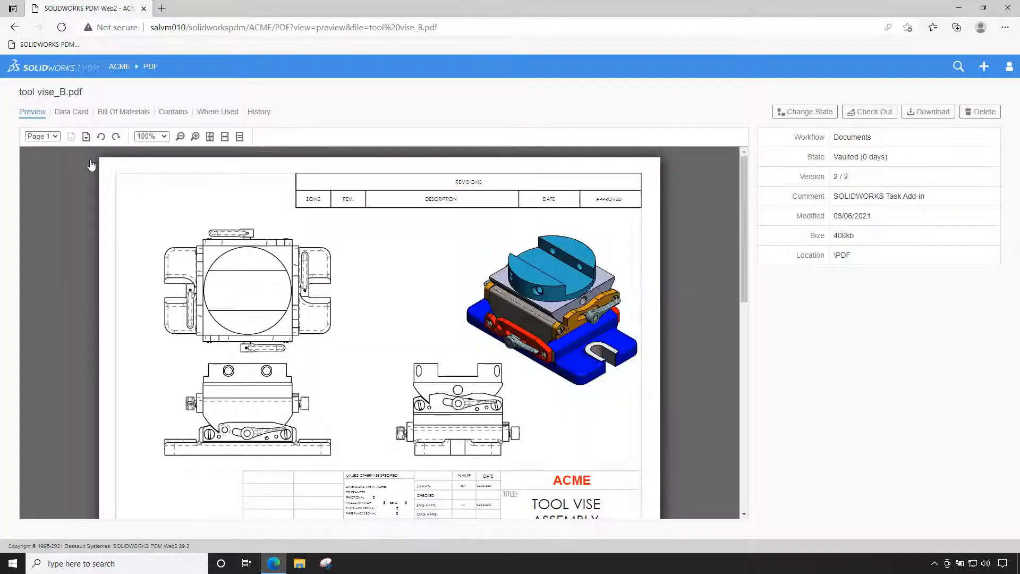
# Step: Scroll tool vise_B.pdf to its BOM page and back, check its History, then return to Preview
pyautogui.scroll(-10, 434, 260)
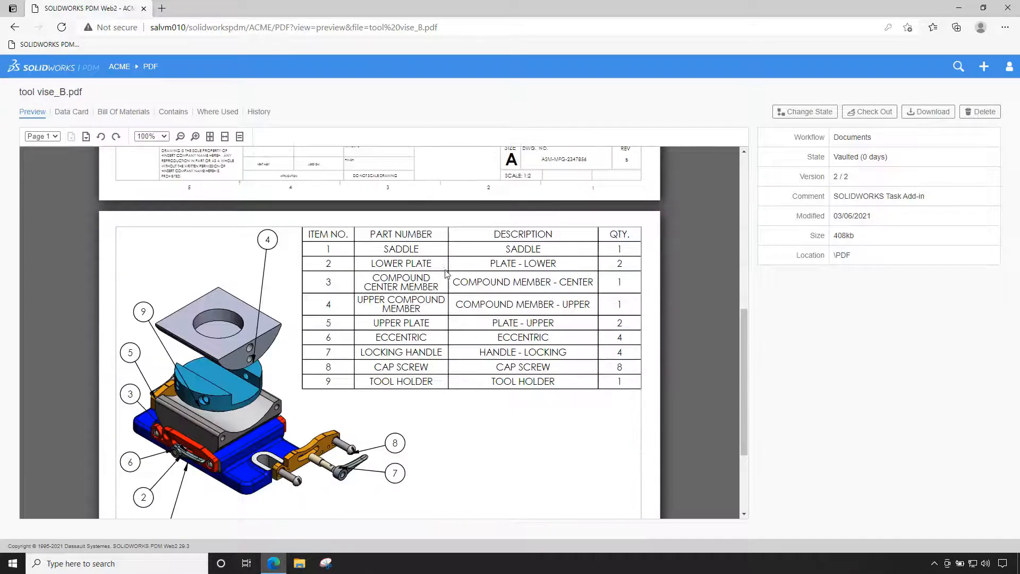
pyautogui.scroll(4, 453, 276)
pyautogui.scroll(5, 454, 275)
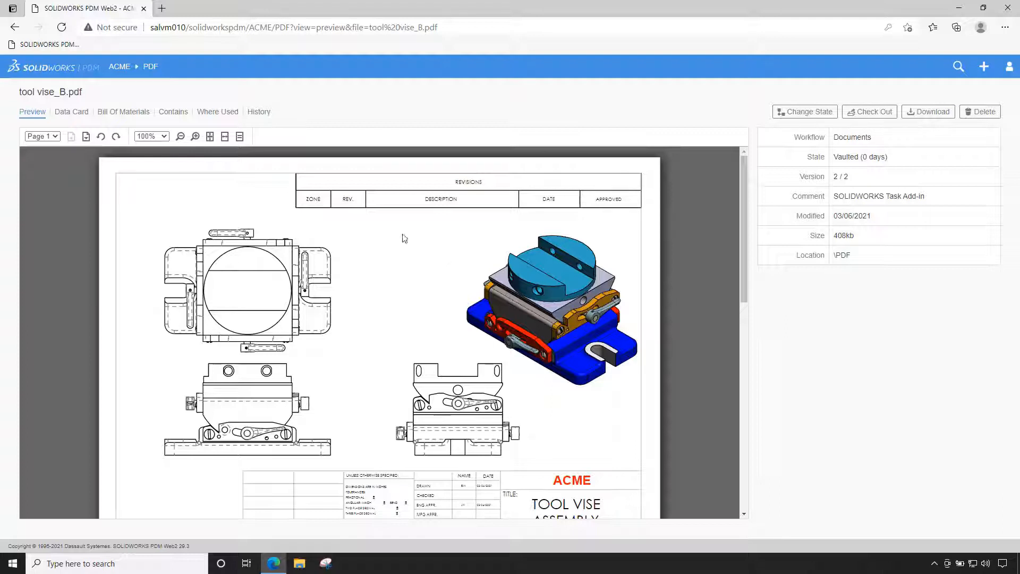
pyautogui.click(260, 115)
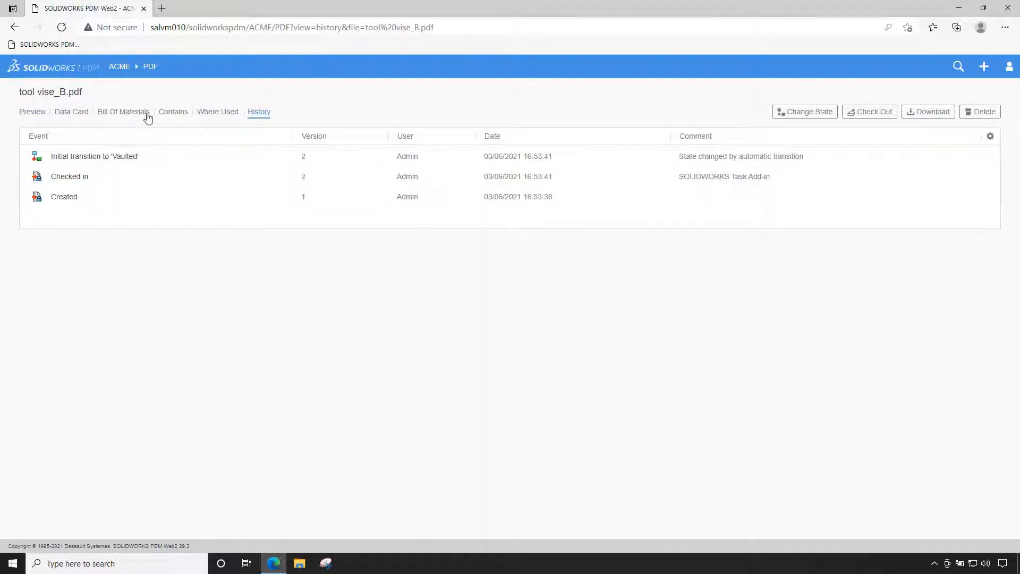
pyautogui.click(40, 116)
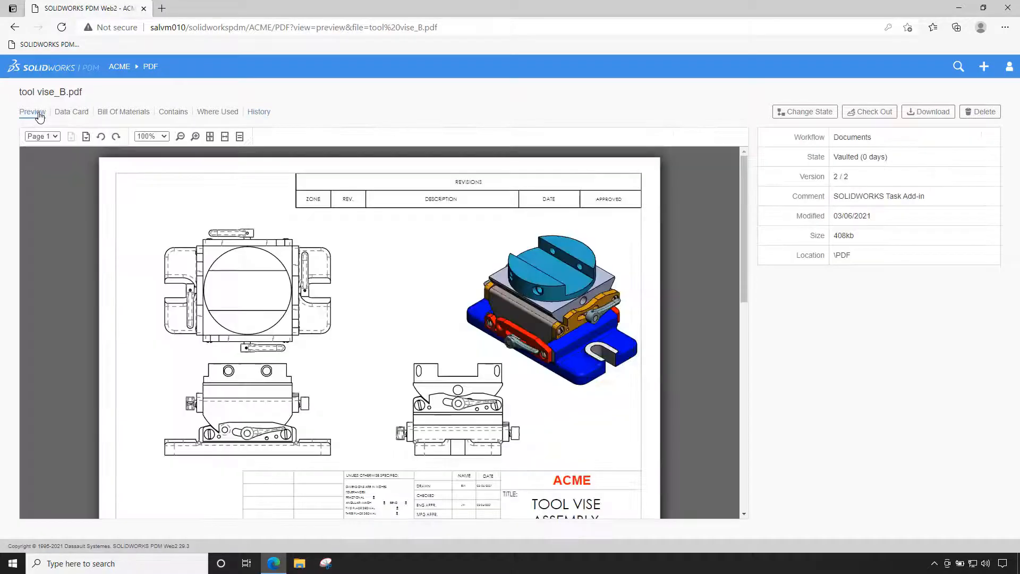
# Step: Search the vault for WRENCH and review CAD-00000104.SLDPRT's data card and history before its preview
pyautogui.click(958, 68)
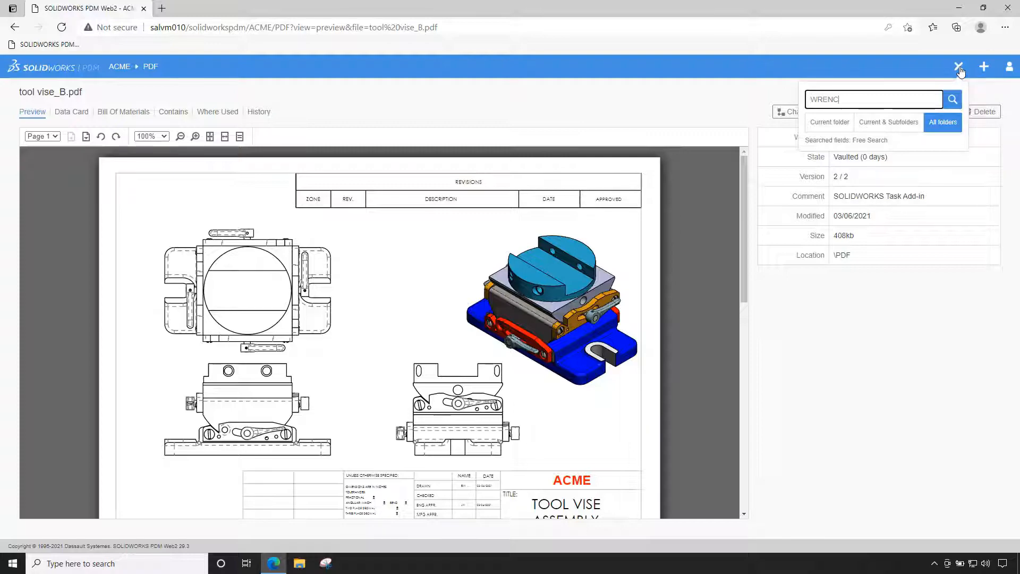
pyautogui.press('Return')
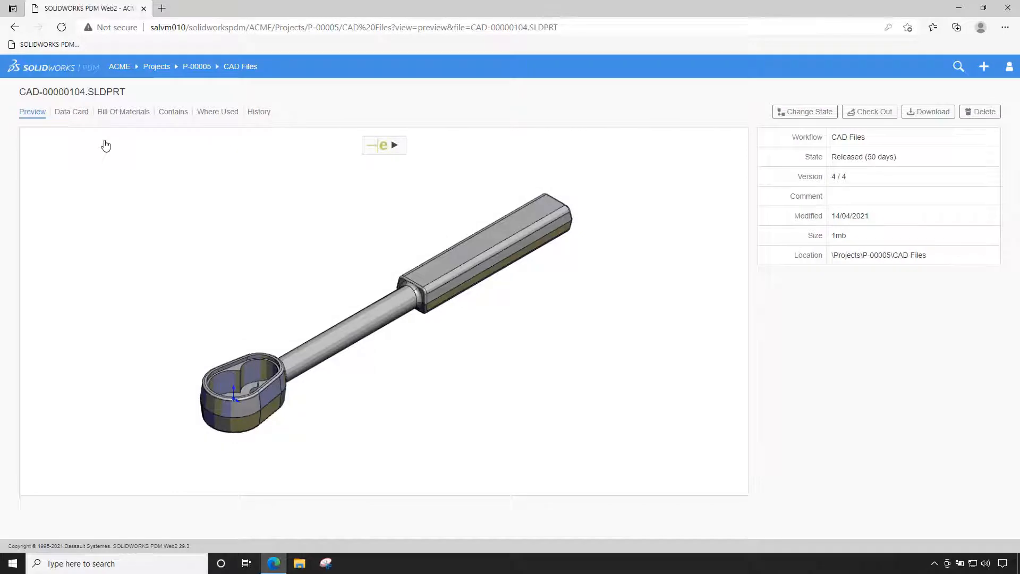
pyautogui.click(78, 113)
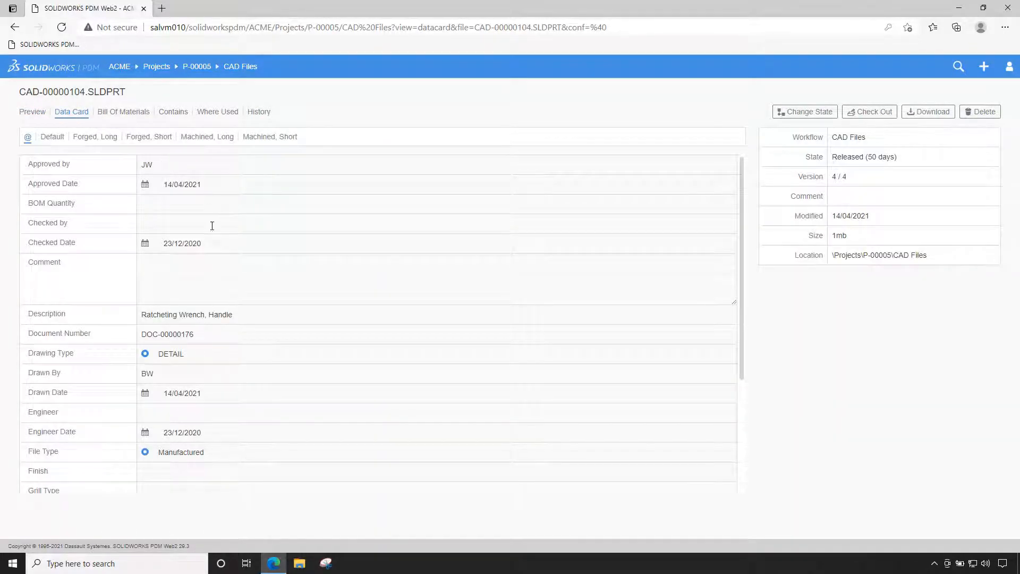
pyautogui.scroll(-3, 240, 397)
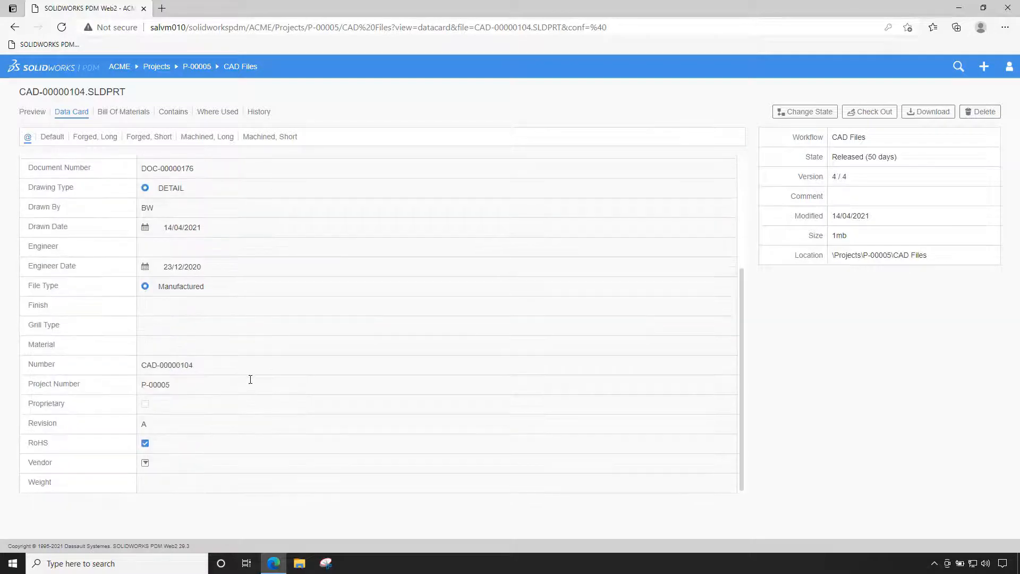
pyautogui.scroll(3, 250, 378)
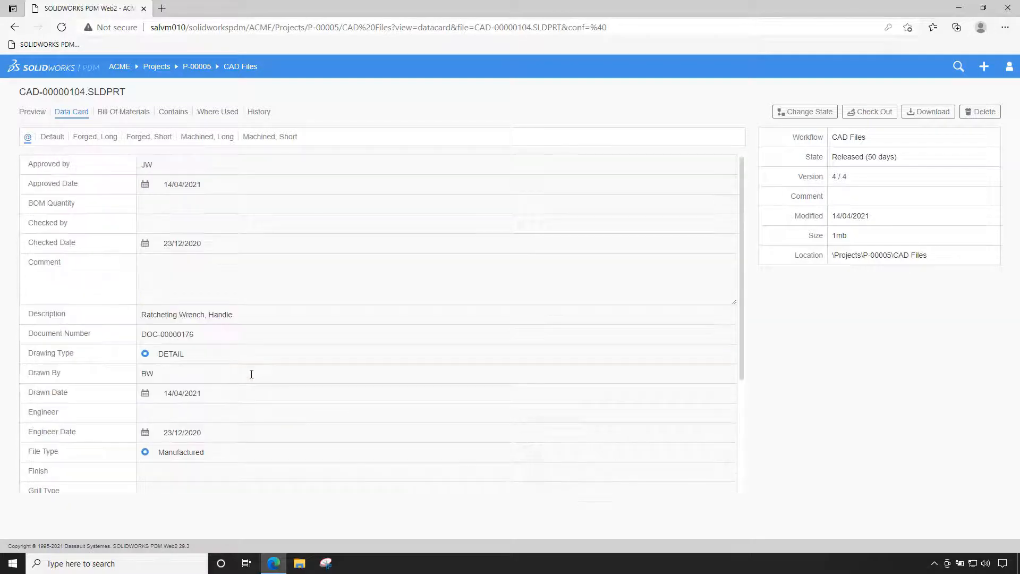
pyautogui.click(260, 113)
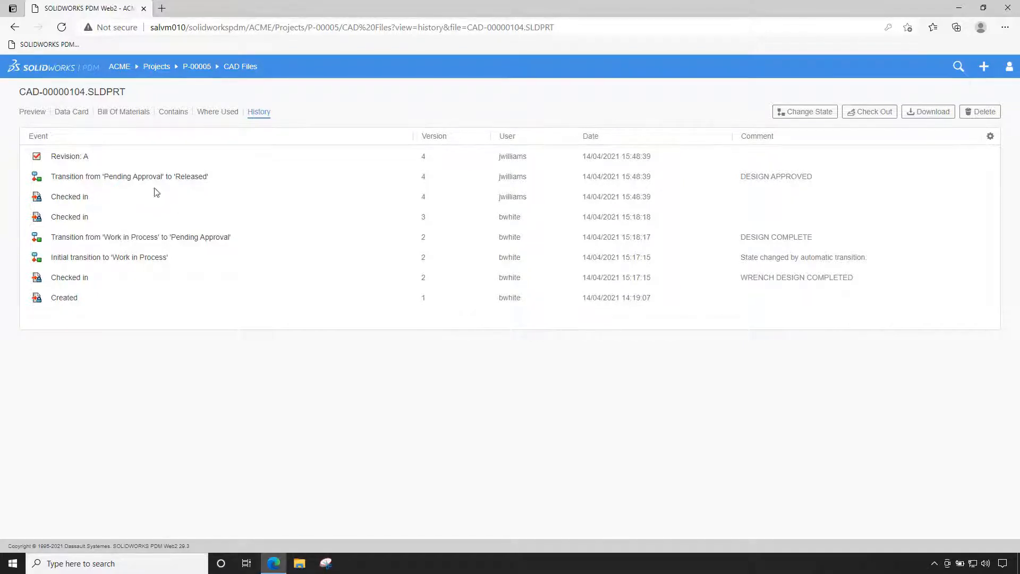
pyautogui.click(32, 112)
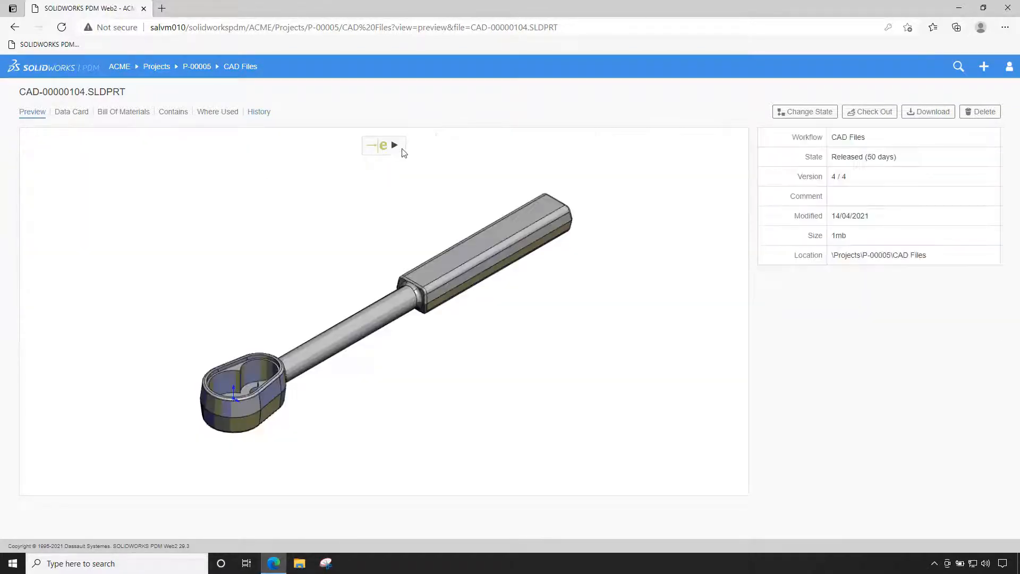
# Step: Load the wrench in eDrawings and step through Forged Long, Forged Short, Machined Short and Machined Long
pyautogui.click(394, 145)
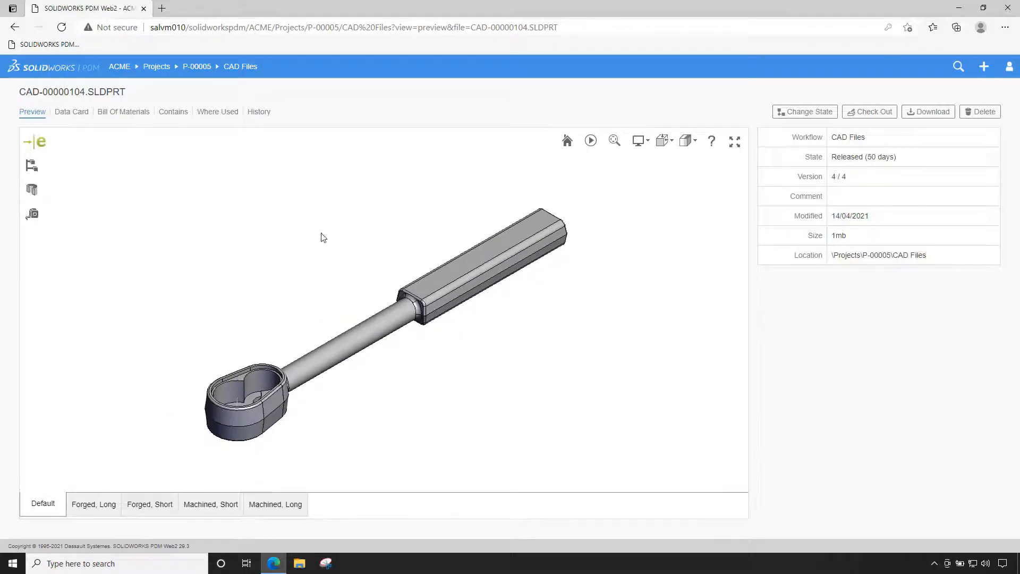
pyautogui.click(97, 506)
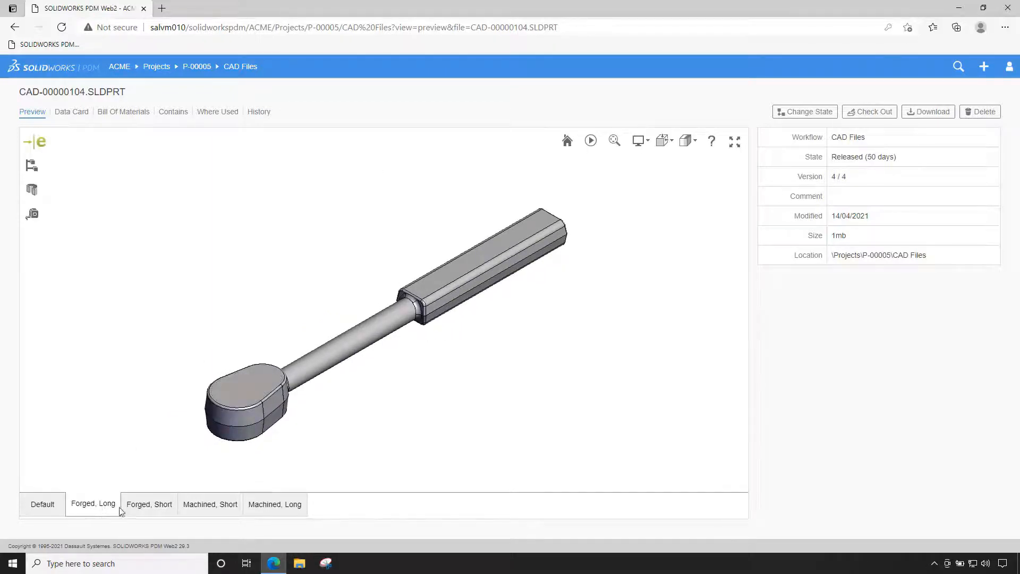
pyautogui.click(152, 508)
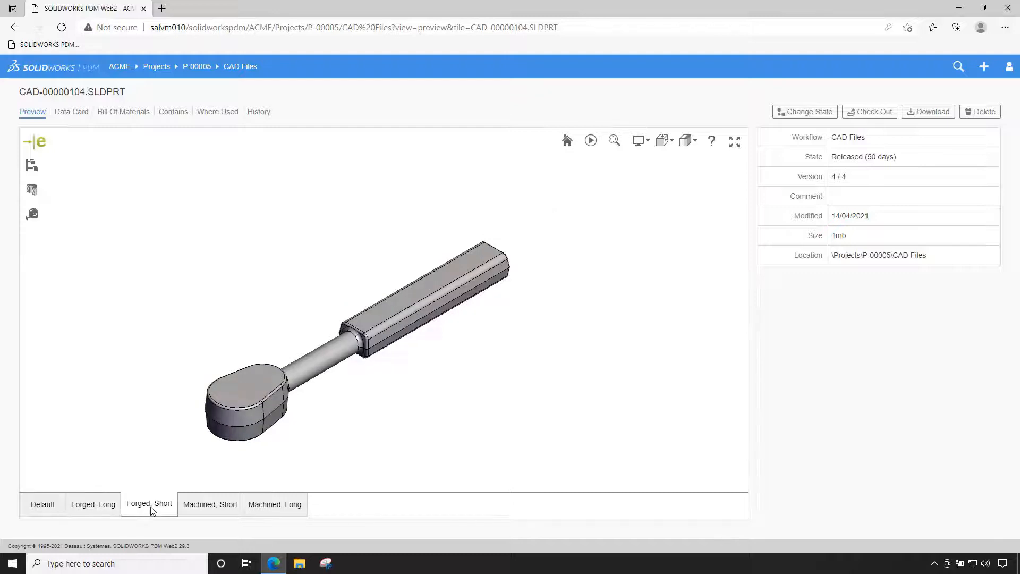
pyautogui.click(213, 511)
pyautogui.click(276, 509)
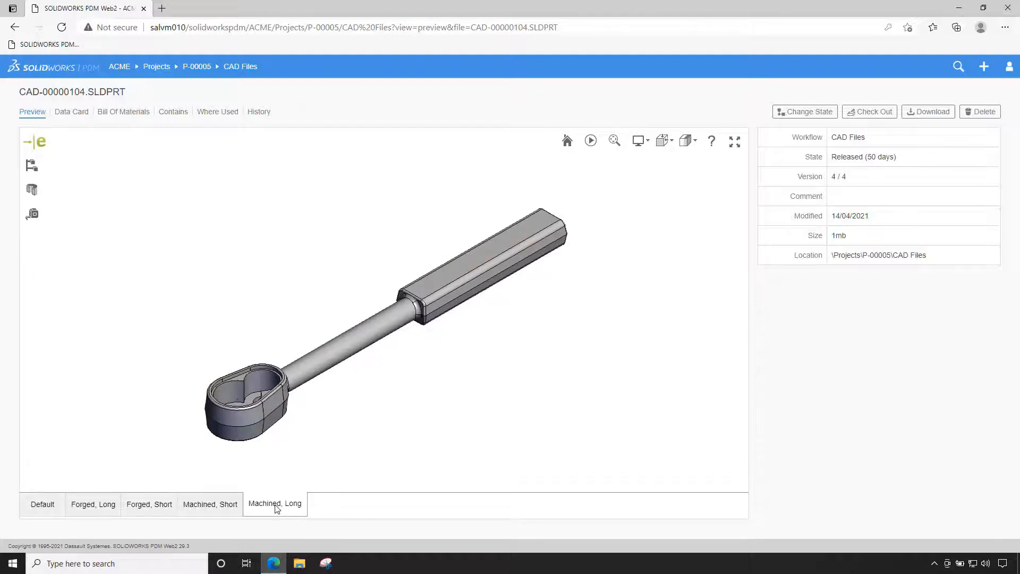